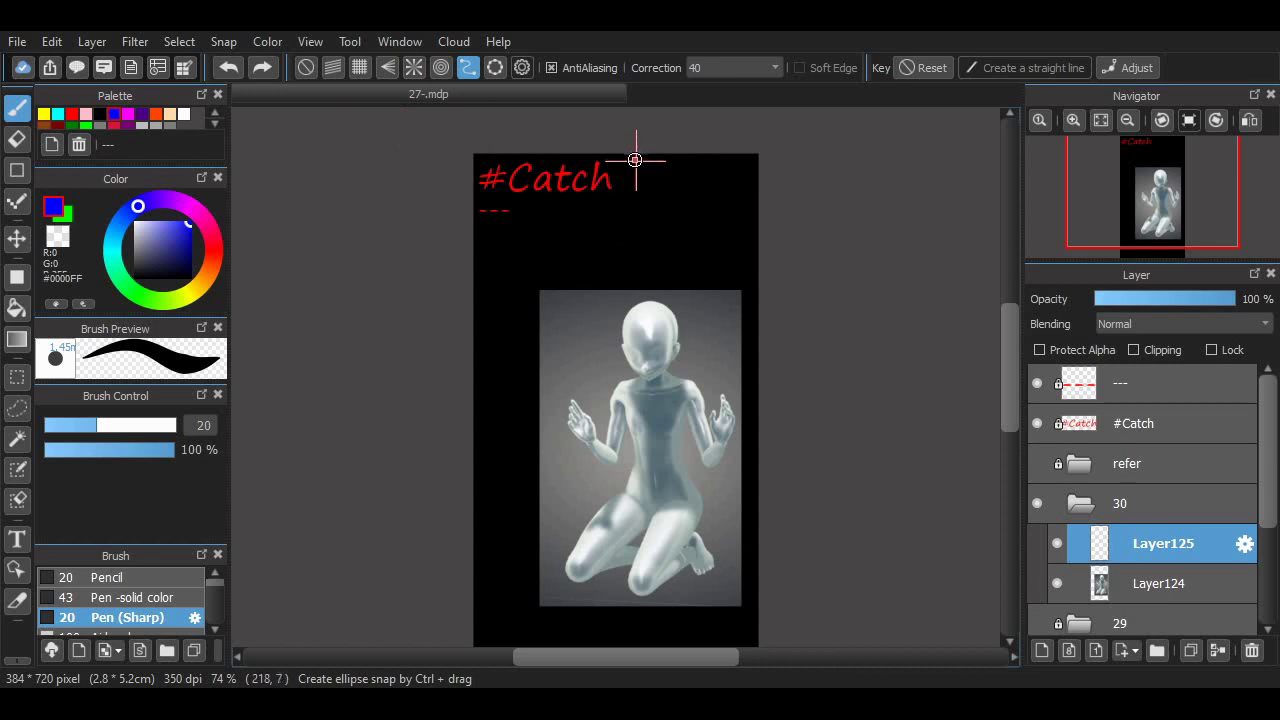
# - Place a teardrop-shaped curve snap around the kneeling figure and trace it in blue on Layer125 with the Pen (Sharp) brush
pyautogui.click(730, 590)
pyautogui.click(728, 324)
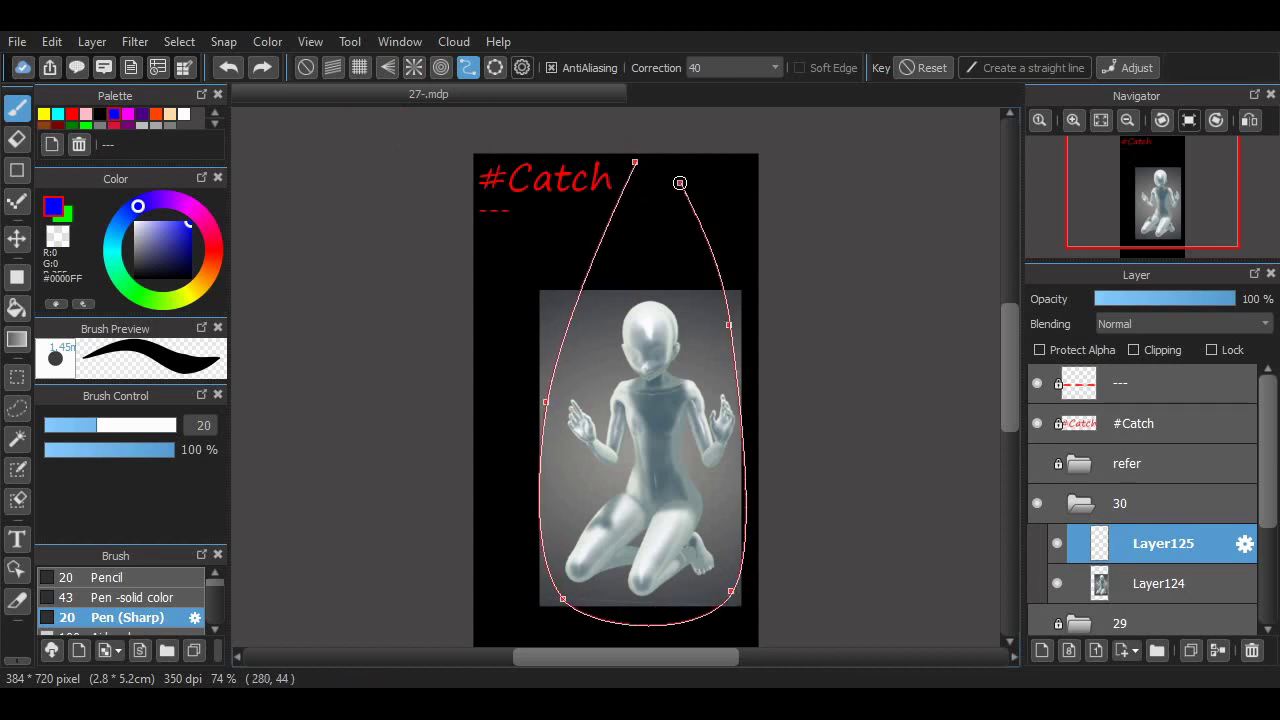
pyautogui.click(645, 157)
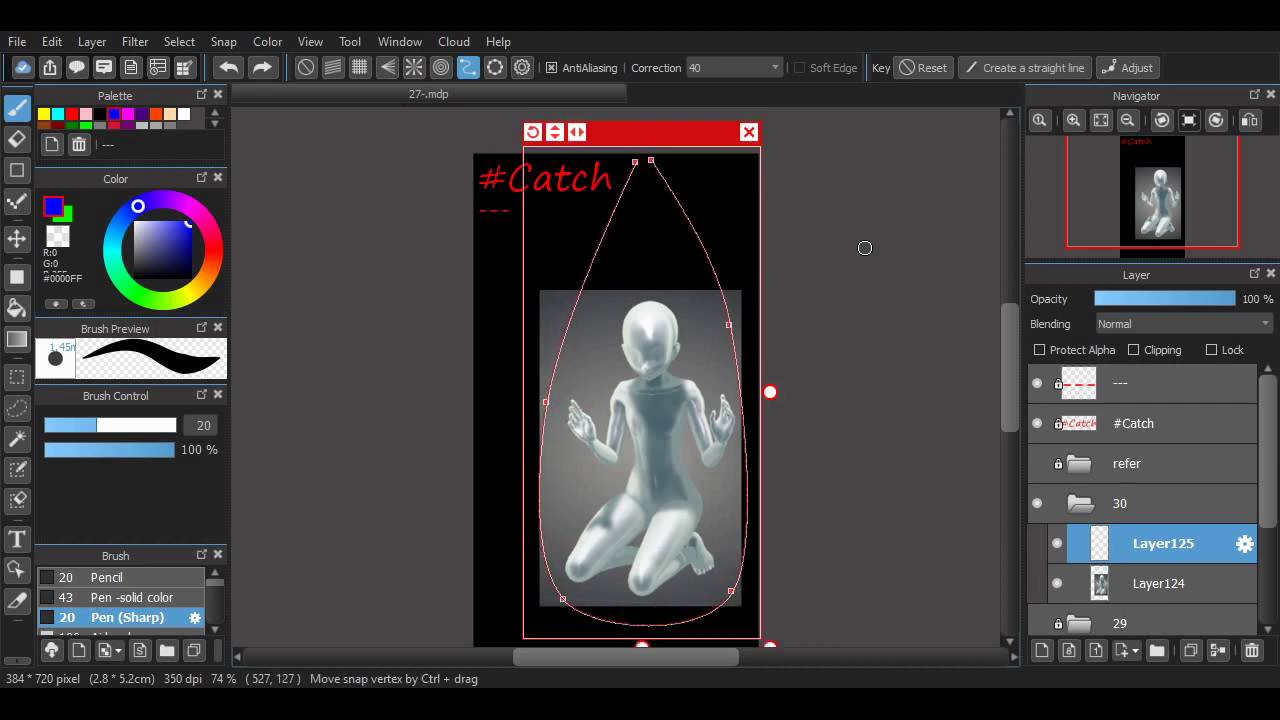
pyautogui.moveTo(643, 176)
pyautogui.mouseDown()
pyautogui.moveTo(700, 631)
pyautogui.moveTo(651, 166)
pyautogui.mouseUp()
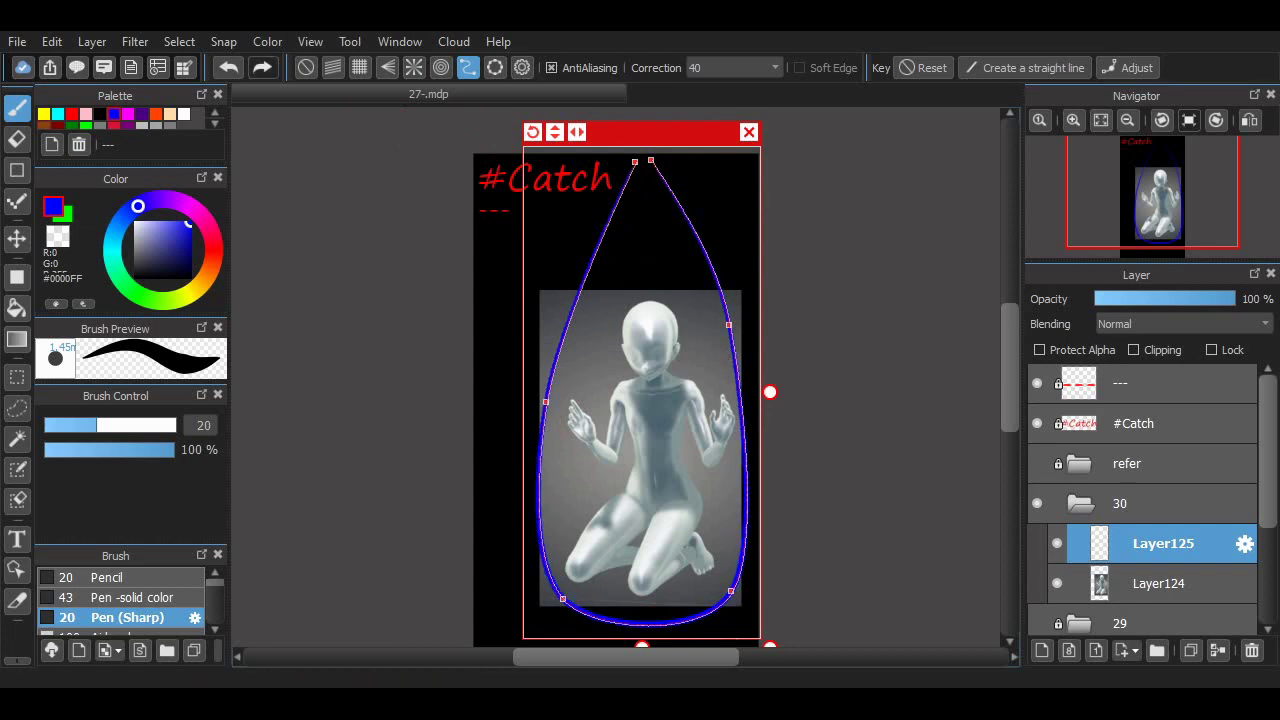
pyautogui.press('Escape')
# - Shift the kneeling figure image slightly down inside the blue outline, lock Layer124 and make Layer125 active again
pyautogui.scroll(-2, 991, 374)
pyautogui.click(16, 238)
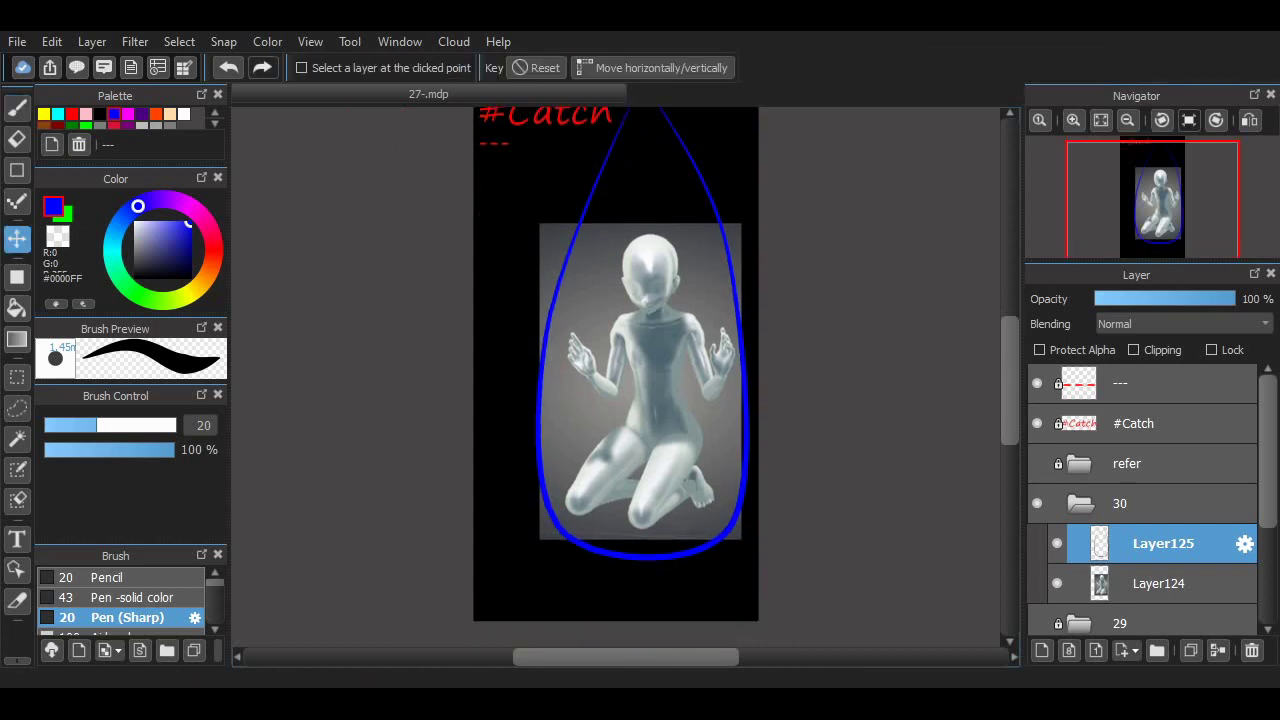
pyautogui.keyDown('ctrl'); pyautogui.click(657, 381); pyautogui.keyUp('ctrl')
pyautogui.moveTo(657, 382); pyautogui.dragTo(661, 408)
pyautogui.press('b')
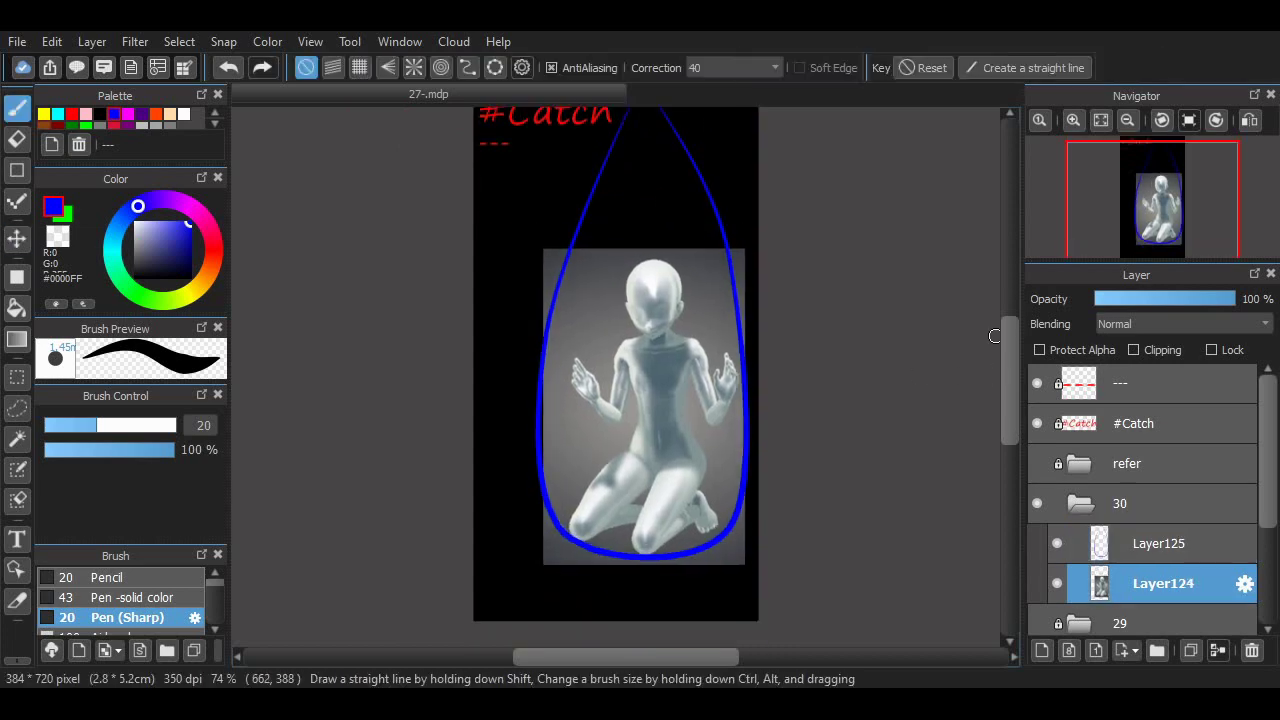
pyautogui.click(1163, 543)
pyautogui.click(1163, 583)
pyautogui.click(1163, 543)
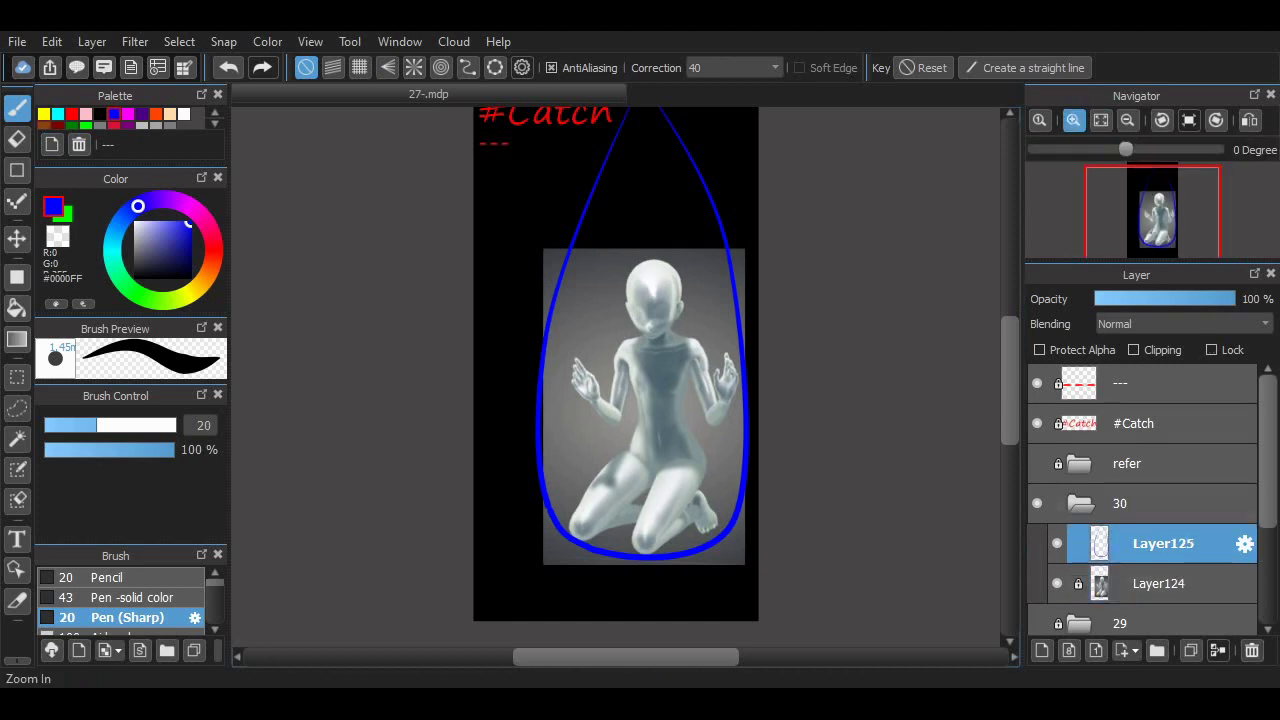
# - Extend both upper ends of the blue outline freehand so they meet at the canvas's top edge
pyautogui.click(1073, 120)
pyautogui.click(1073, 120)
pyautogui.scroll(7, 694, 146)
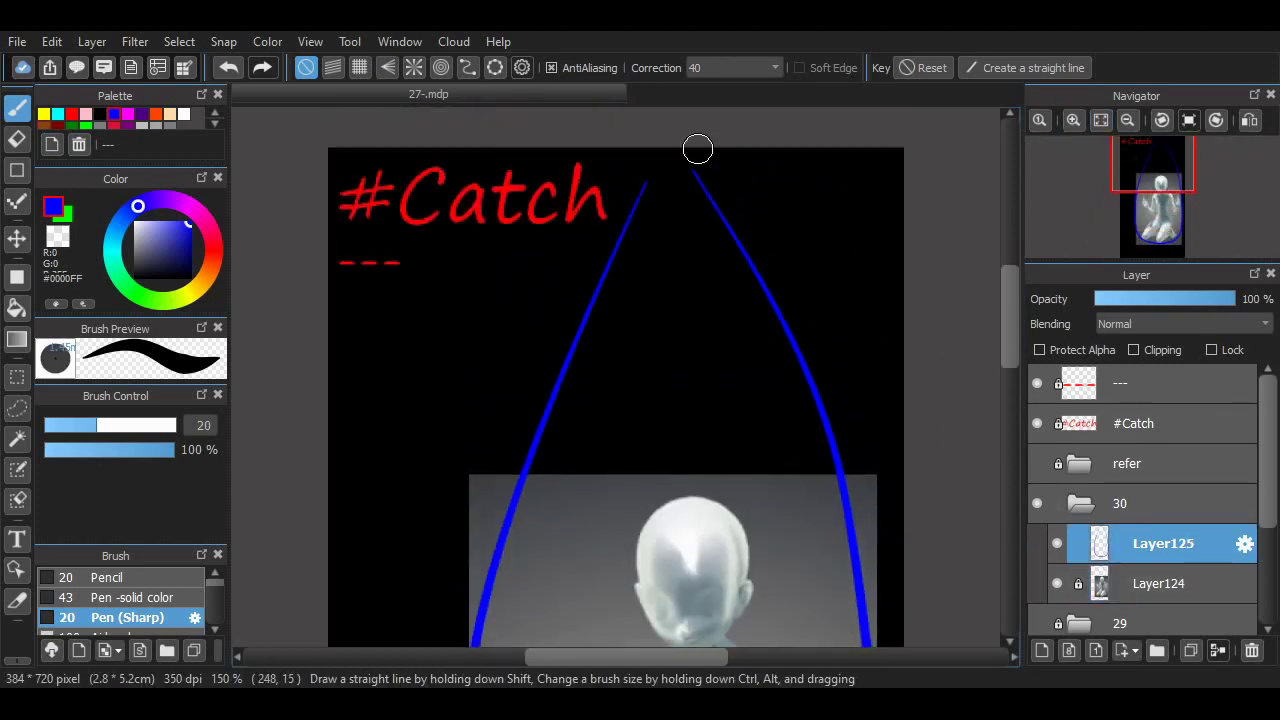
pyautogui.hotkey('ctrl', 'z')
pyautogui.moveTo(672, 150); pyautogui.dragTo(810, 392)
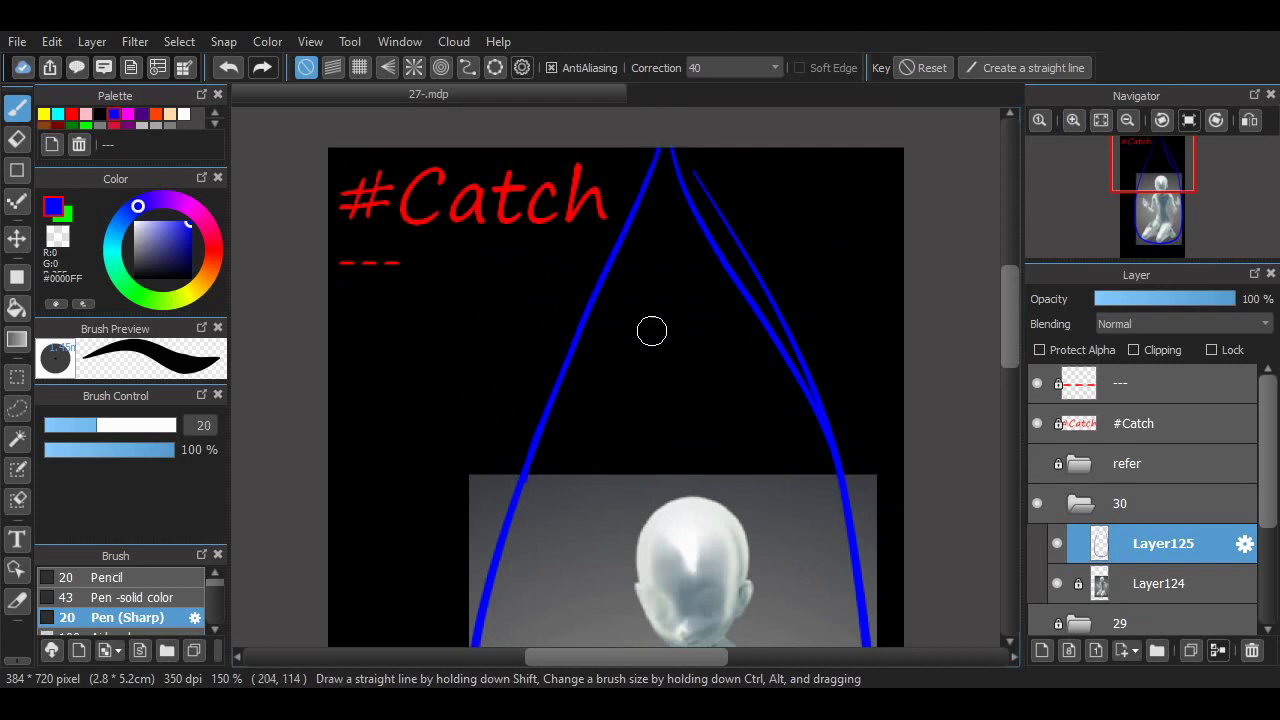
# - Turn on the parallel snap and draw evenly spaced blue diagonals sloping down to the right across the whole outline
pyautogui.scroll(-6, 651, 331)
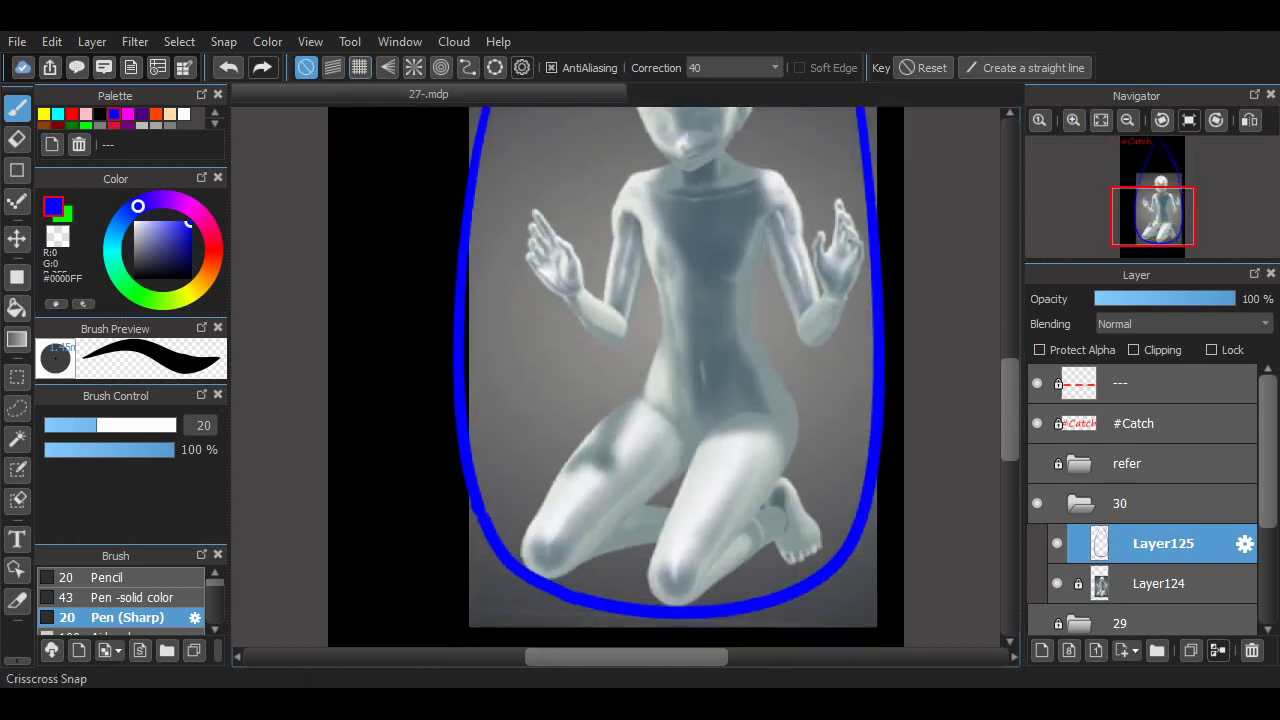
pyautogui.click(359, 67)
pyautogui.click(333, 67)
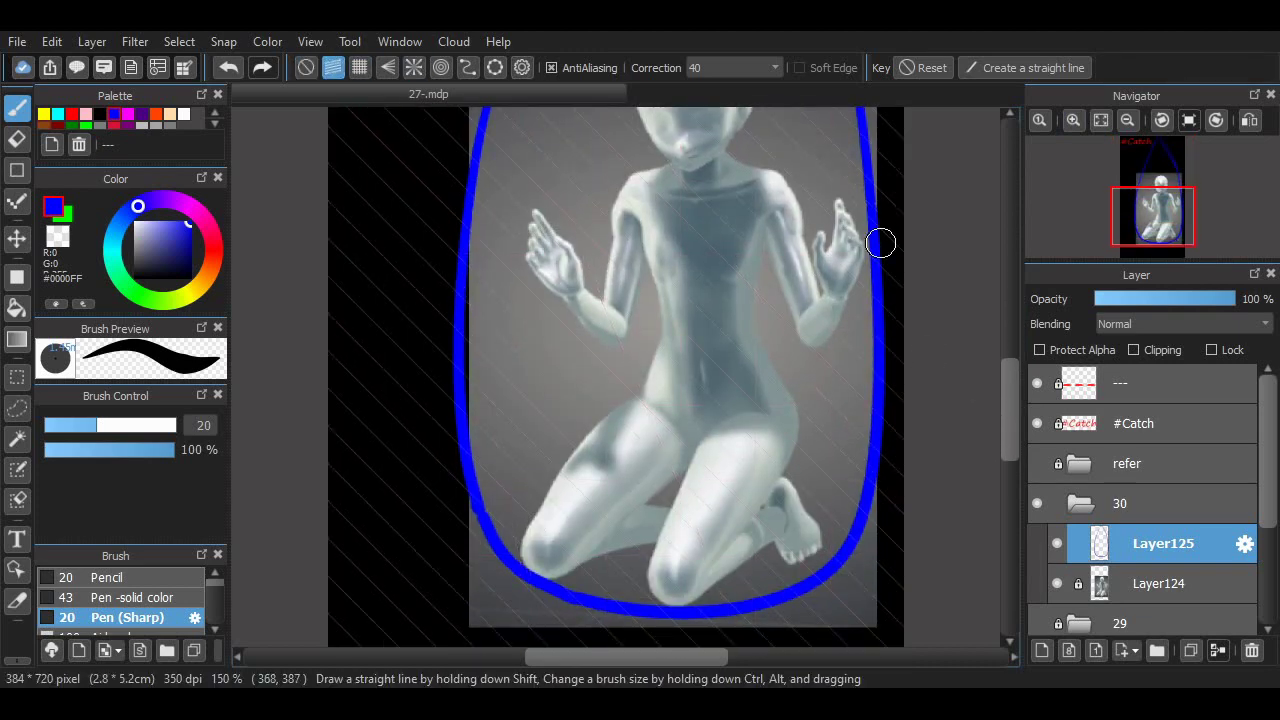
pyautogui.scroll(-1, 891, 220)
pyautogui.click(467, 67)
pyautogui.click(333, 67)
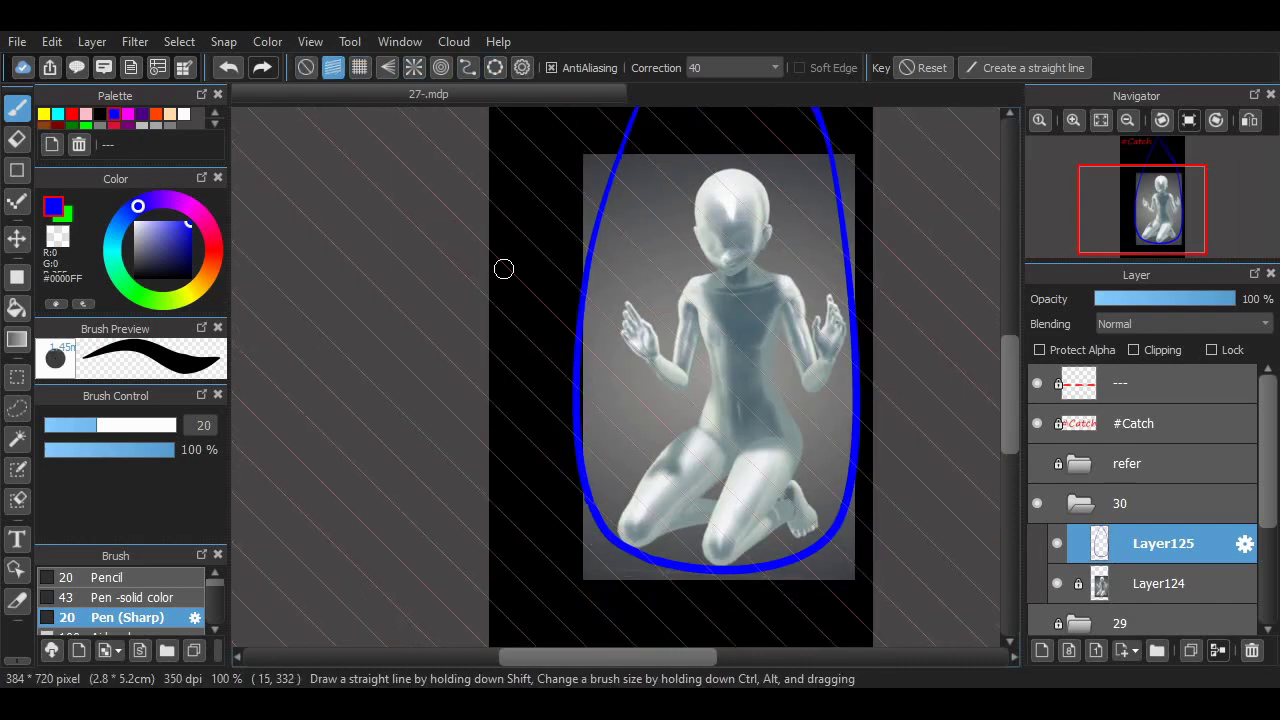
pyautogui.moveTo(591, 478); pyautogui.dragTo(674, 557)
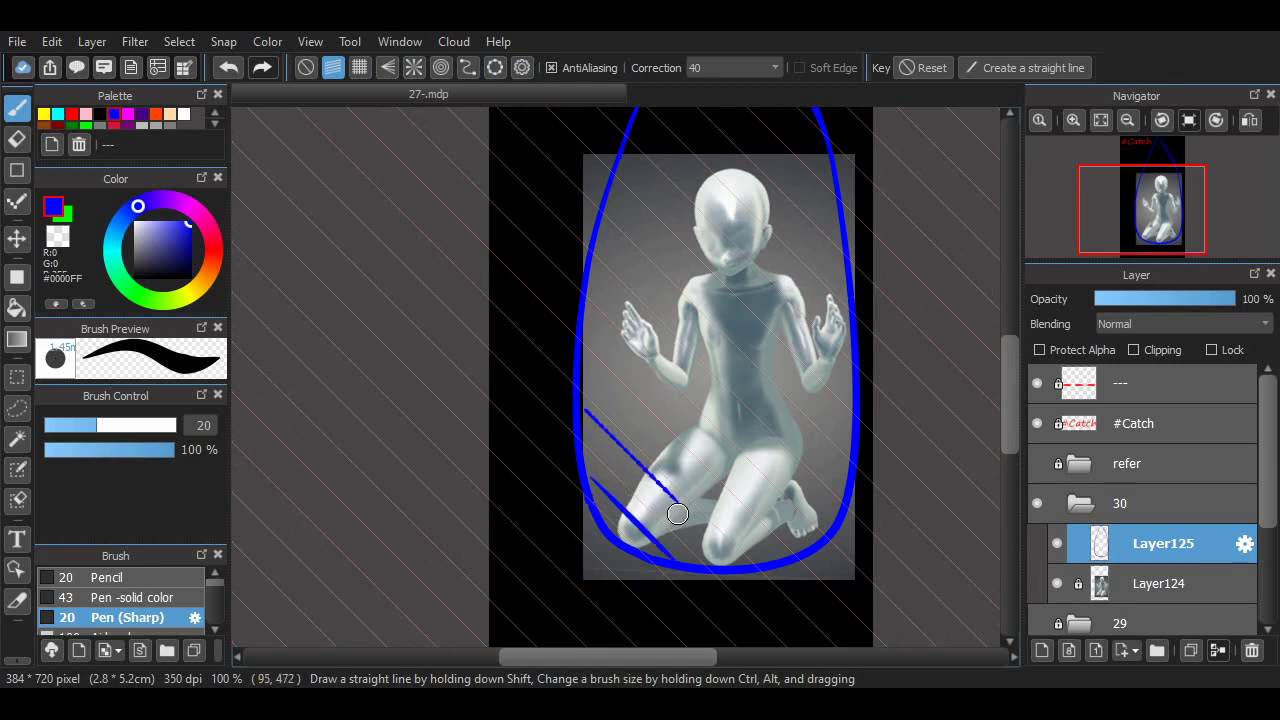
pyautogui.moveTo(586, 413); pyautogui.dragTo(741, 563)
pyautogui.moveTo(586, 348); pyautogui.dragTo(800, 557)
pyautogui.moveTo(591, 293); pyautogui.dragTo(812, 512)
pyautogui.moveTo(603, 224); pyautogui.dragTo(850, 468)
pyautogui.moveTo(605, 167); pyautogui.dragTo(815, 376)
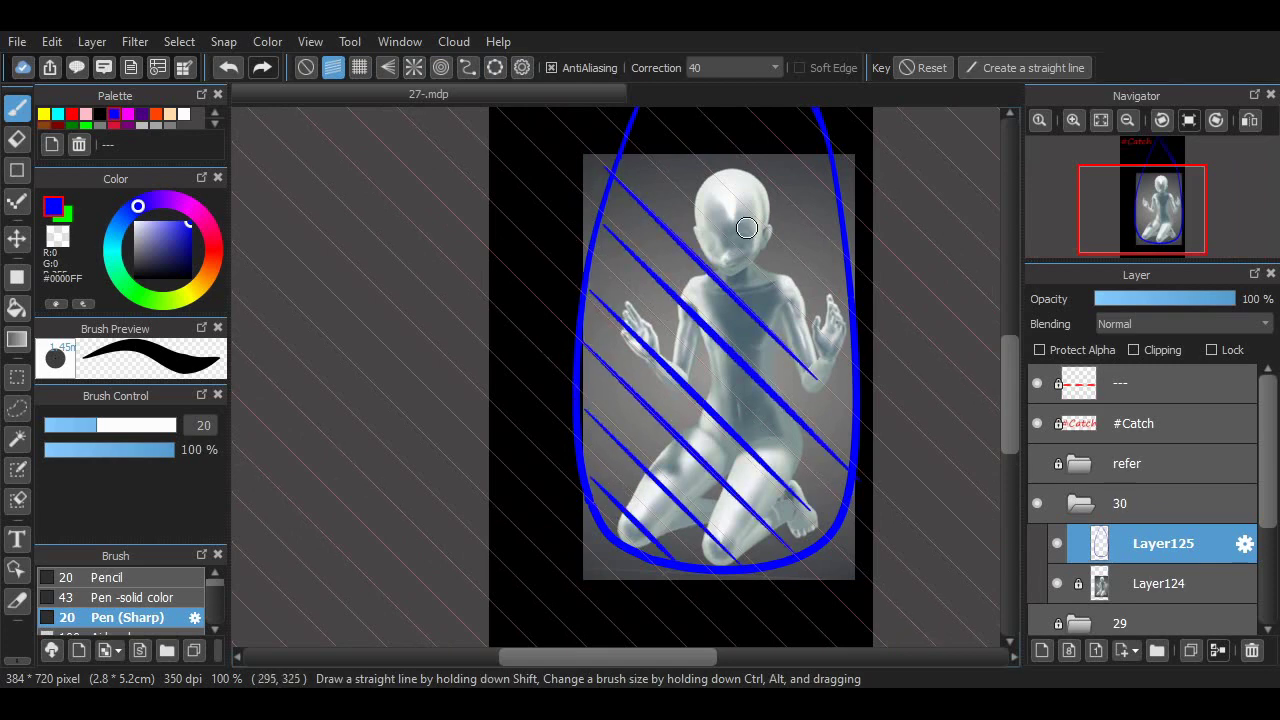
pyautogui.moveTo(643, 143); pyautogui.dragTo(840, 338)
pyautogui.scroll(3, 671, 249)
pyautogui.moveTo(666, 205); pyautogui.dragTo(838, 392)
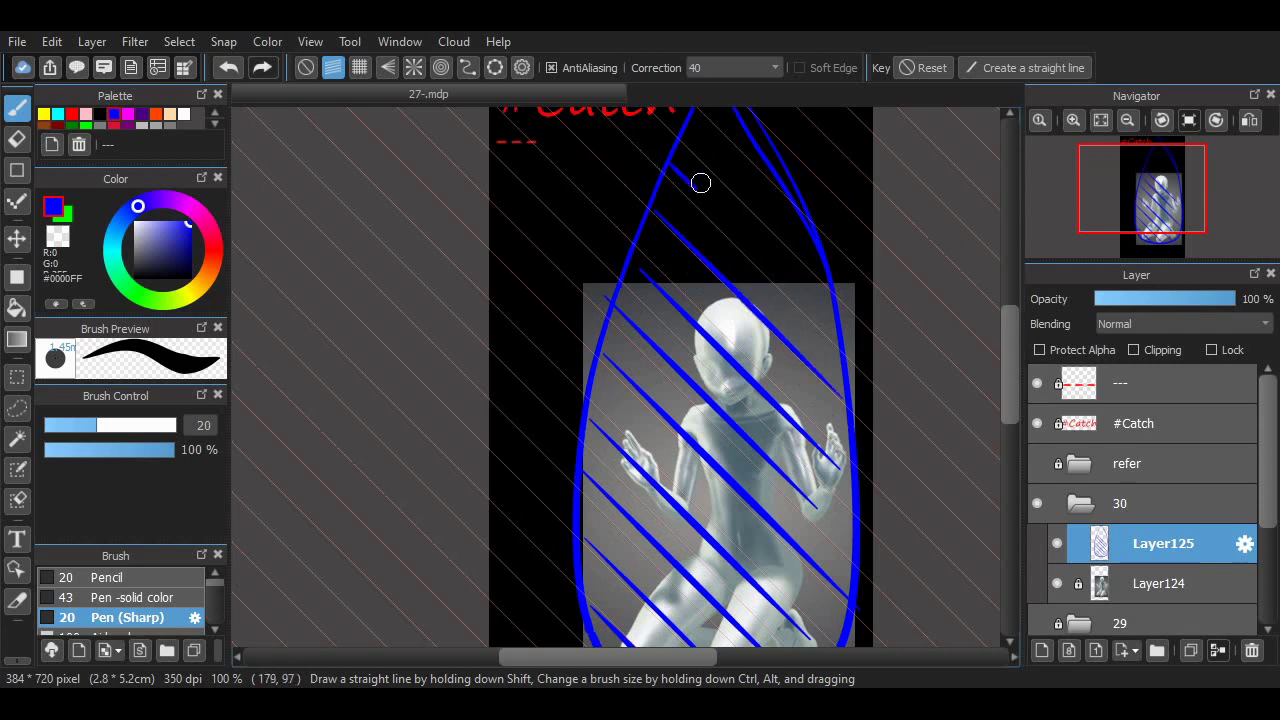
pyautogui.moveTo(700, 180)
pyautogui.mouseDown()
pyautogui.moveTo(746, 213)
pyautogui.moveTo(820, 220)
pyautogui.mouseUp()
# - Re-angle the parallel snap to the opposite diagonal, draw the crossing blue lines that form the net, and turn snapping off
pyautogui.scroll(-3, 937, 246)
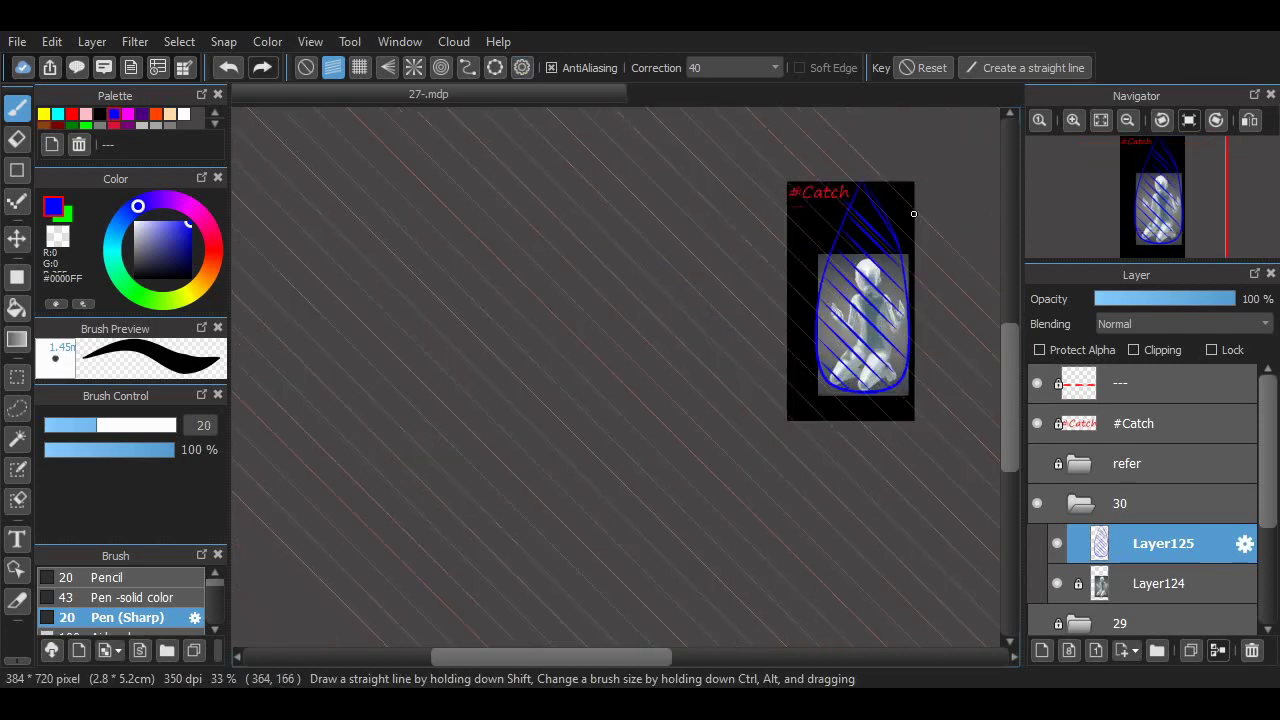
pyautogui.hscroll(3, 800, 250)
pyautogui.scroll(2, 788, 198)
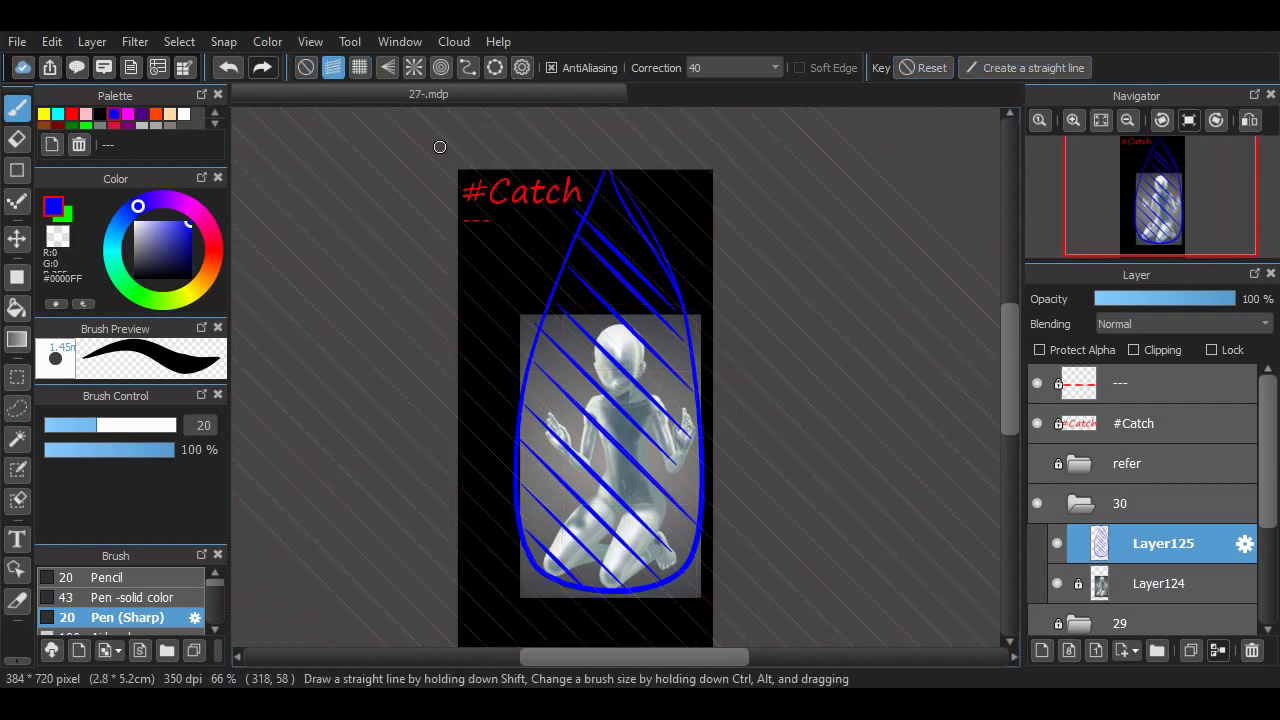
pyautogui.click(1023, 67)
pyautogui.moveTo(620, 375); pyautogui.dragTo(724, 212)
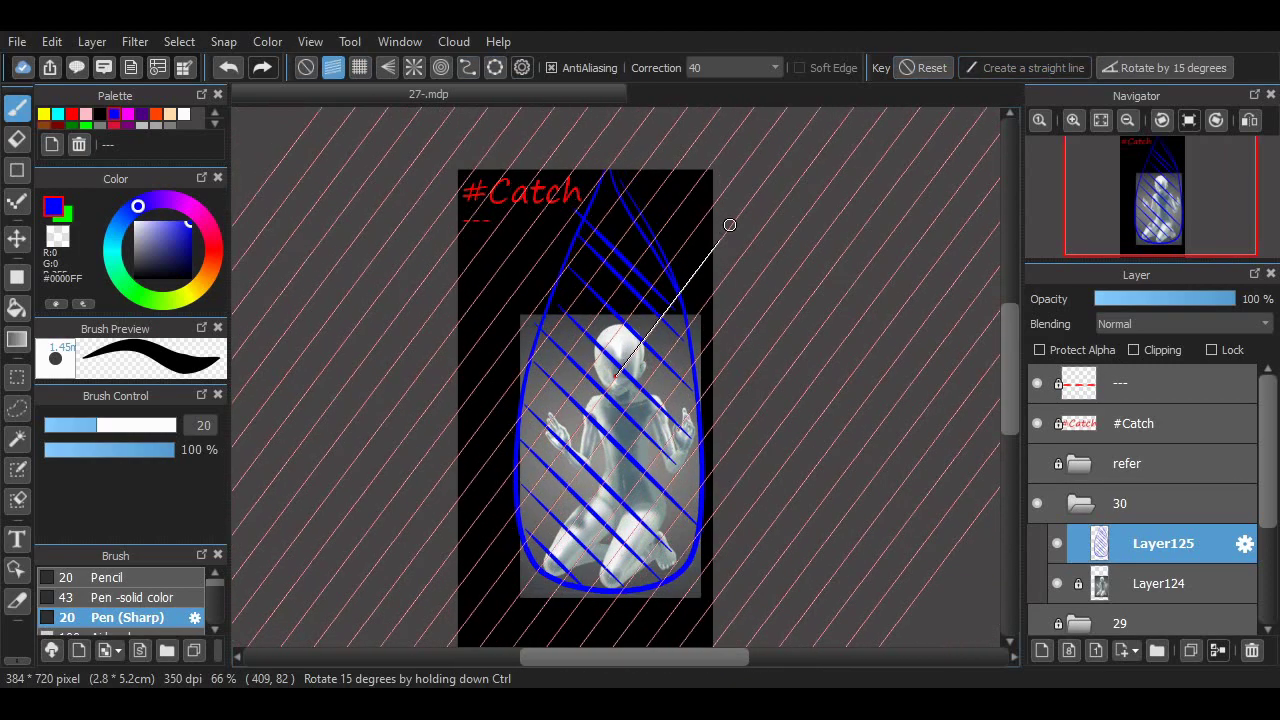
pyautogui.click(1023, 67)
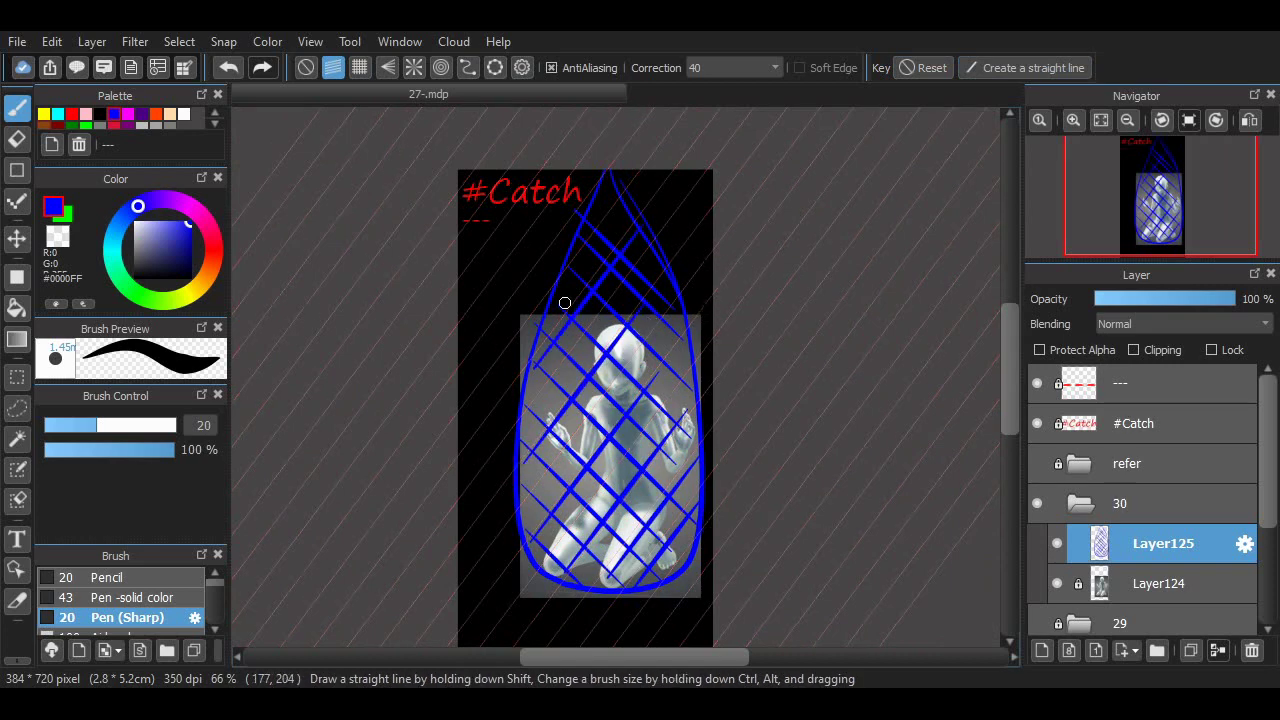
pyautogui.click(306, 67)
# - Lower the opacity of the net on Layer125 and add a new layer above it
pyautogui.scroll(4, 768, 638)
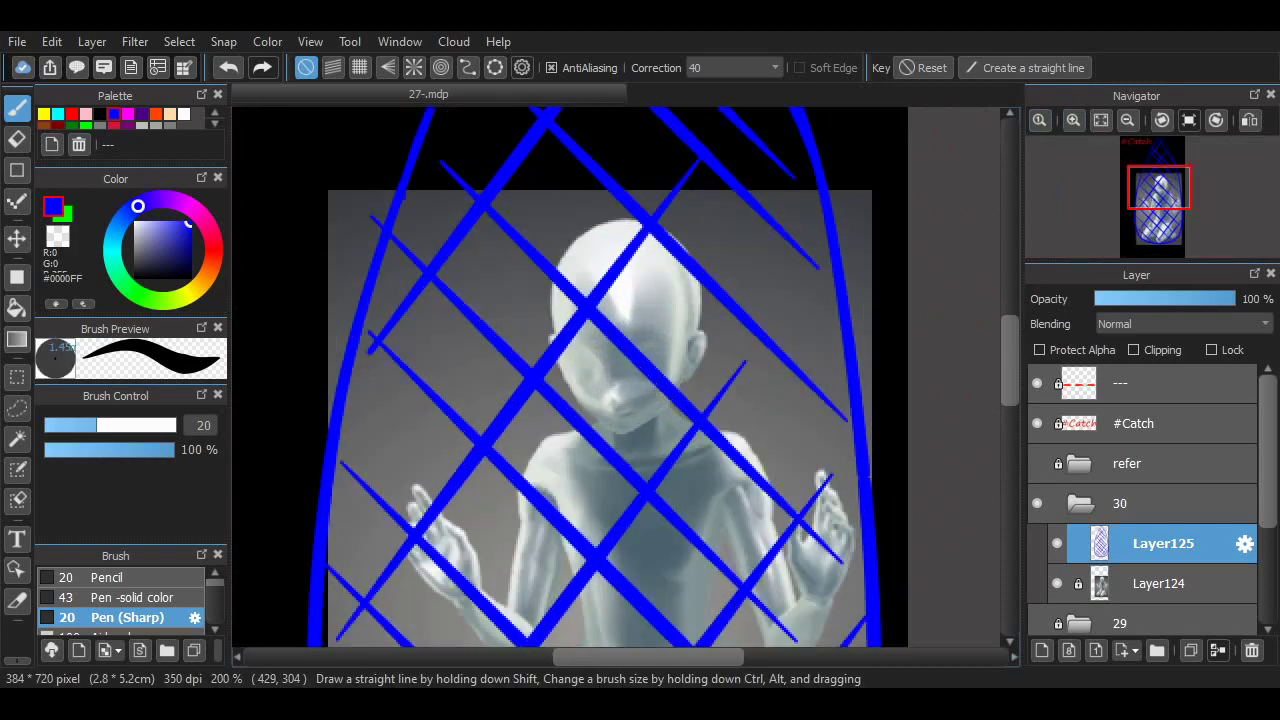
pyautogui.scroll(-3, 620, 568)
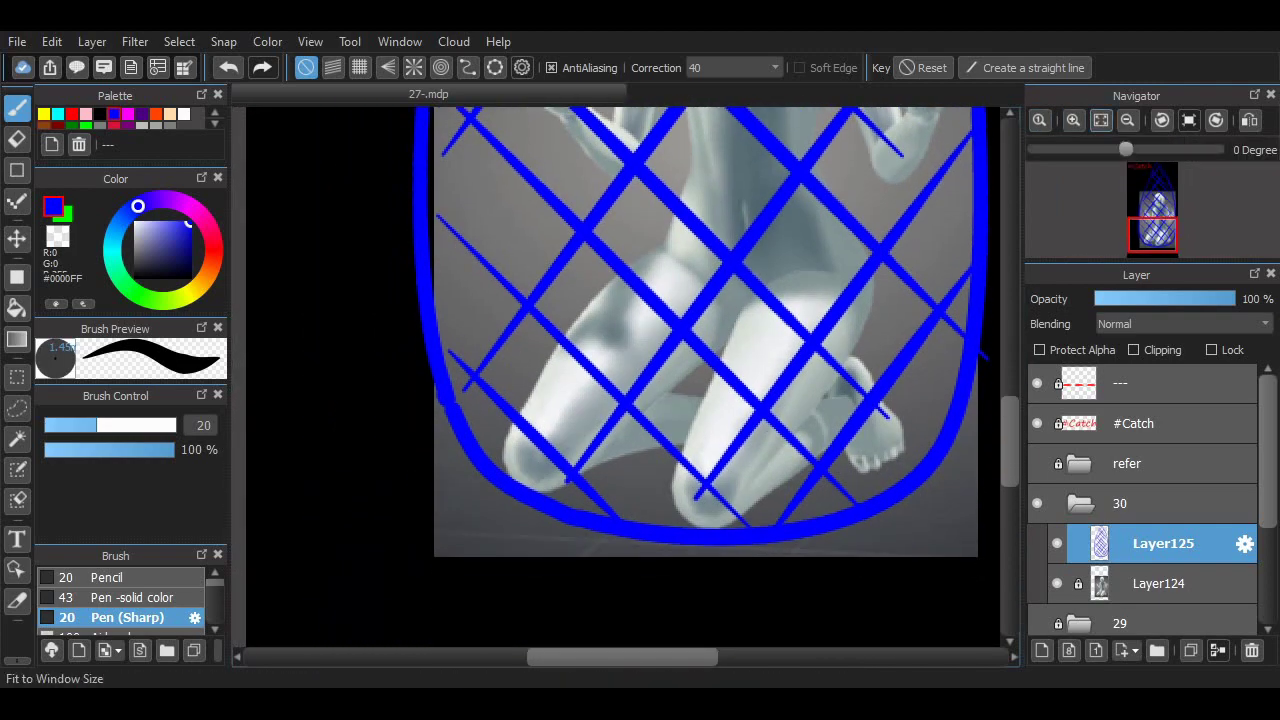
pyautogui.moveTo(1010, 420)
pyautogui.mouseDown()
pyautogui.moveTo(1010, 370)
pyautogui.moveTo(1010, 386)
pyautogui.mouseUp()
pyautogui.moveTo(1235, 298); pyautogui.dragTo(1174, 298)
pyautogui.click(1041, 650)
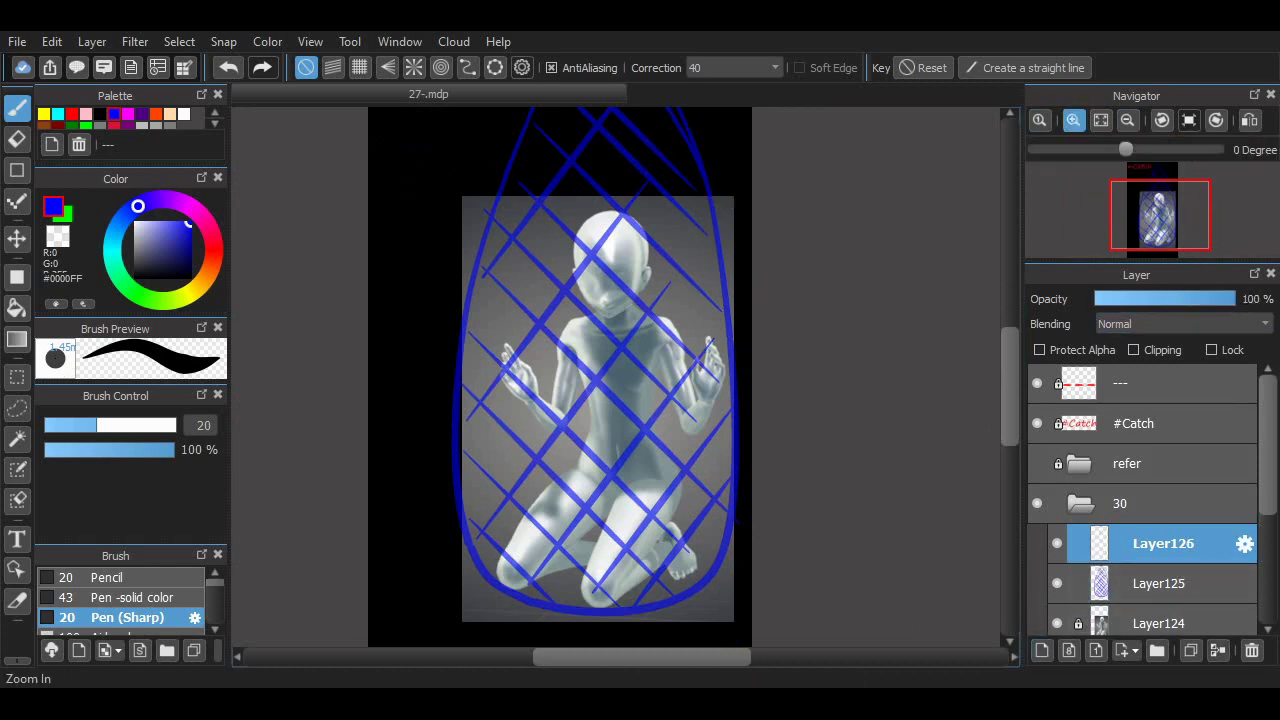
# - Outline a mitten-like paw in magenta (#FF00FF) over the figure's raised hand on the right side of the drawing
pyautogui.scroll(2, 620, 400)
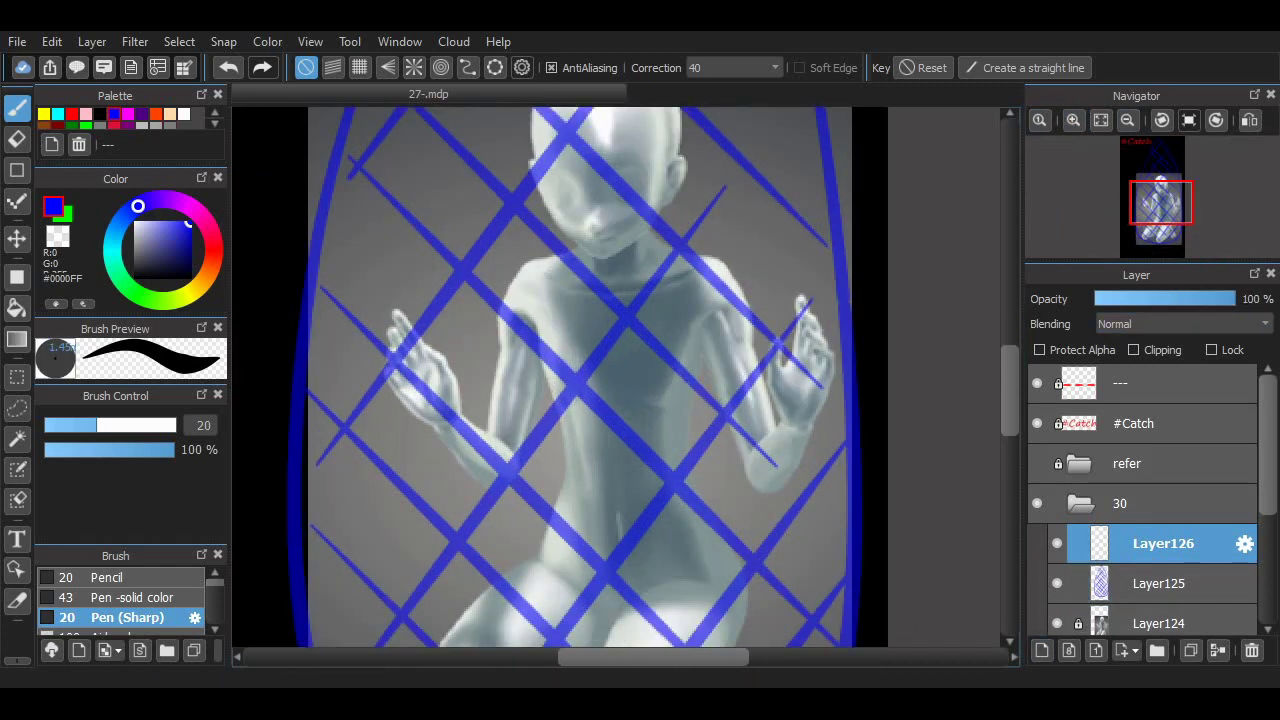
pyautogui.click(128, 113)
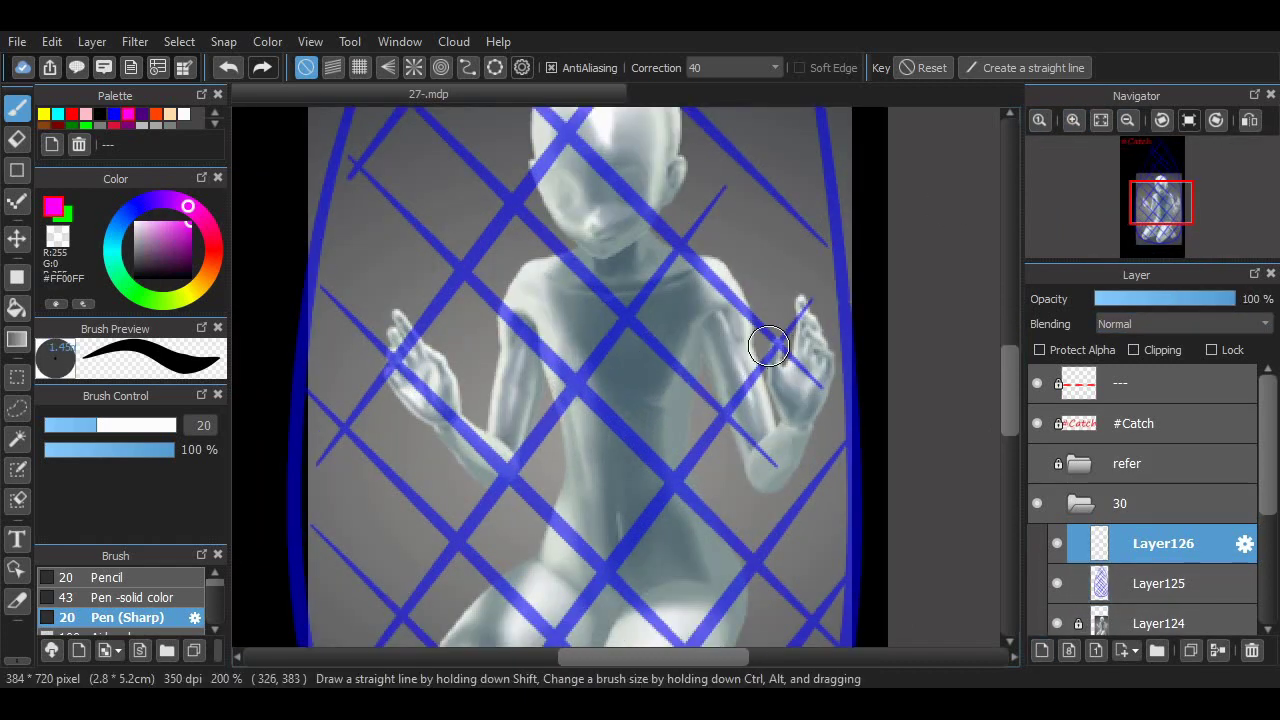
pyautogui.scroll(3, 790, 350)
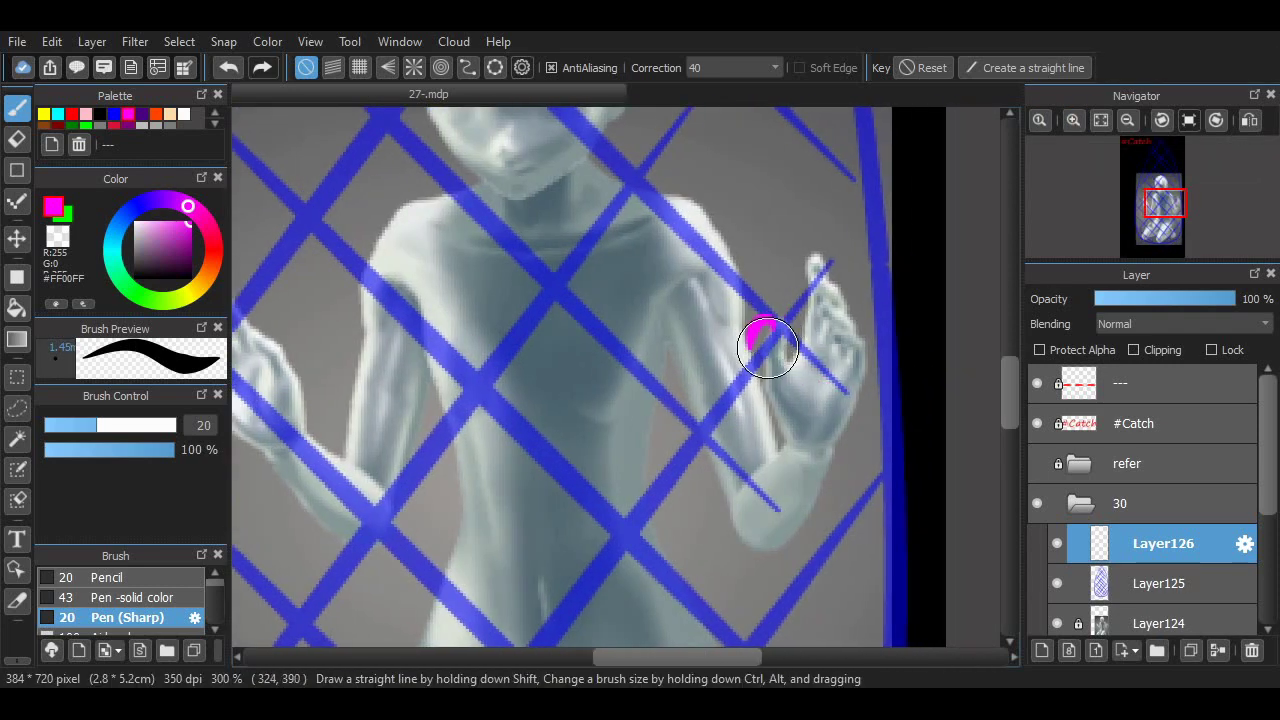
pyautogui.moveTo(758, 350); pyautogui.dragTo(774, 385)
pyautogui.moveTo(785, 335)
pyautogui.mouseDown()
pyautogui.moveTo(820, 365)
pyautogui.moveTo(775, 385)
pyautogui.moveTo(845, 435)
pyautogui.moveTo(814, 457)
pyautogui.moveTo(850, 400)
pyautogui.mouseUp()
pyautogui.hotkey('ctrl', 'z')
# - Outline a matching magenta paw with a cuff over the figure's other raised hand, redoing the misplaced strokes
pyautogui.hscroll(-3, 412, 340)
pyautogui.moveTo(391, 337); pyautogui.dragTo(436, 396)
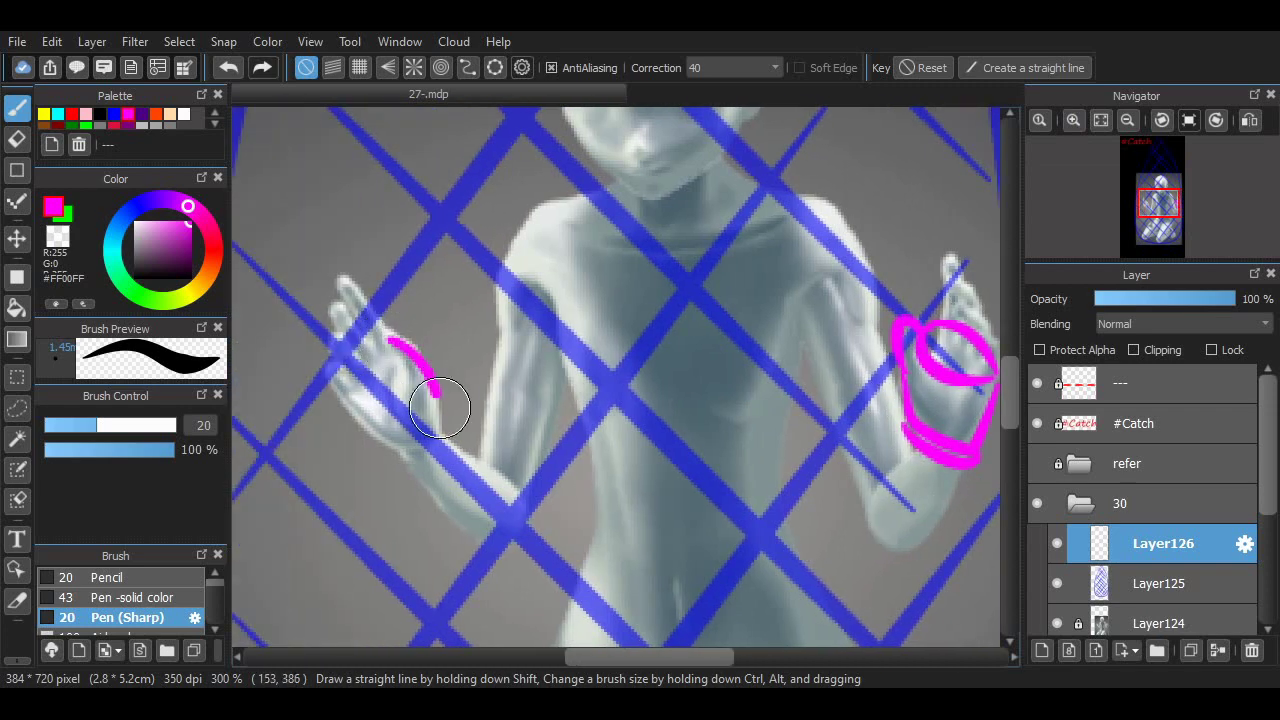
pyautogui.moveTo(339, 389); pyautogui.dragTo(350, 400)
pyautogui.hotkey('ctrl', 'z')
pyautogui.hotkey('ctrl', 'z')
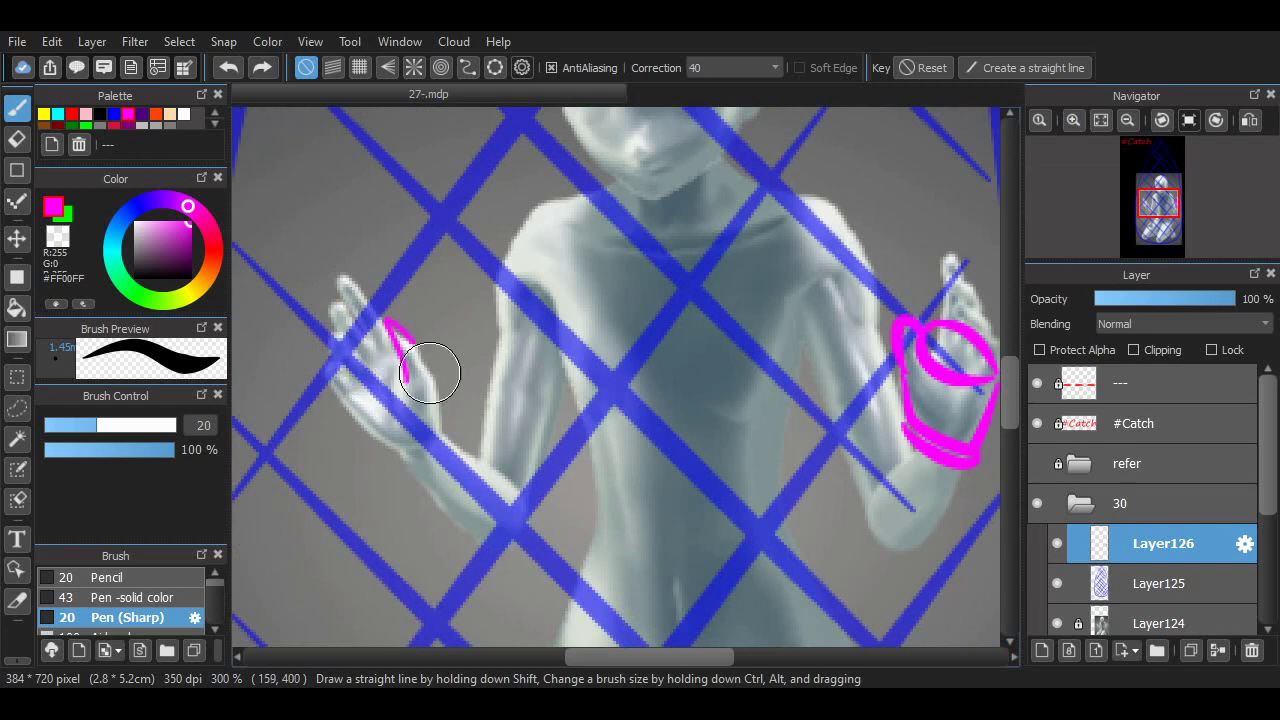
pyautogui.hotkey('ctrl', 'z')
pyautogui.moveTo(389, 333); pyautogui.dragTo(437, 400)
pyautogui.moveTo(382, 331)
pyautogui.mouseDown()
pyautogui.moveTo(324, 363)
pyautogui.moveTo(354, 391)
pyautogui.moveTo(383, 365)
pyautogui.moveTo(360, 399)
pyautogui.moveTo(437, 393)
pyautogui.moveTo(401, 451)
pyautogui.moveTo(439, 443)
pyautogui.mouseUp()
# - Sketch two pointed magenta animal ears on the head, with a jagged fur line inside the ear on the right
pyautogui.hscroll(2, 978, 338)
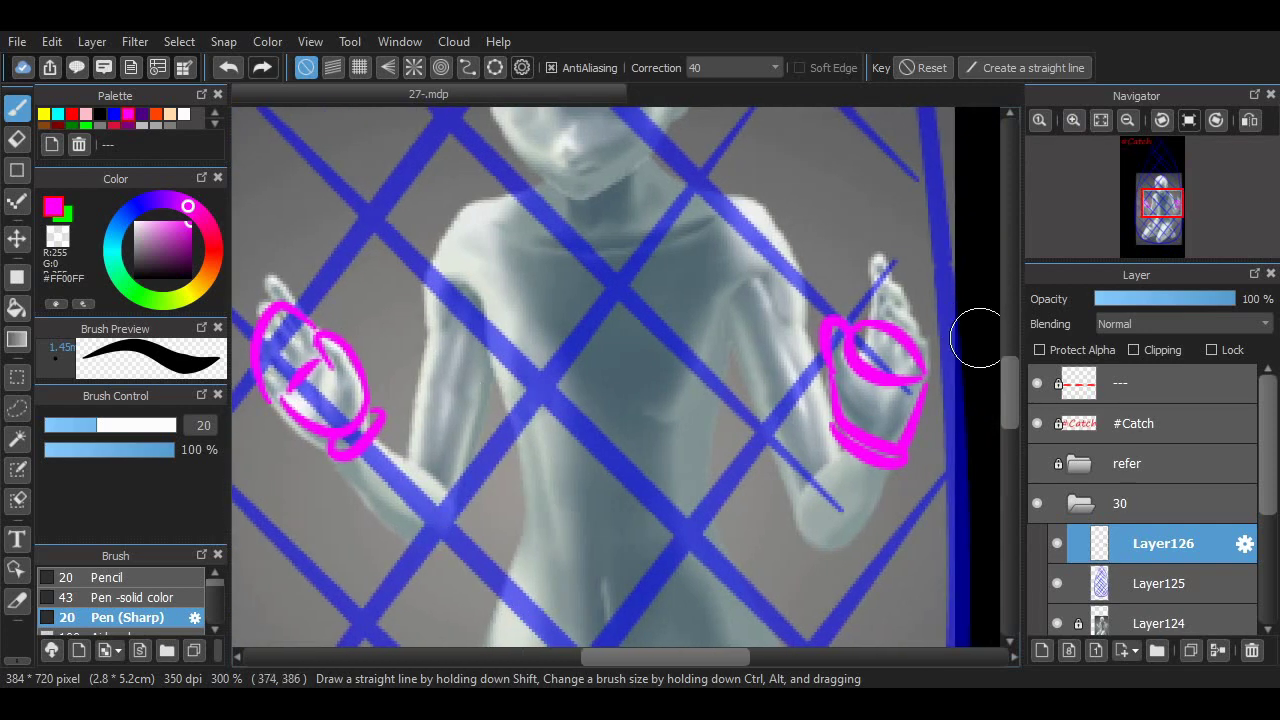
pyautogui.scroll(5, 978, 338)
pyautogui.moveTo(645, 240); pyautogui.dragTo(697, 400)
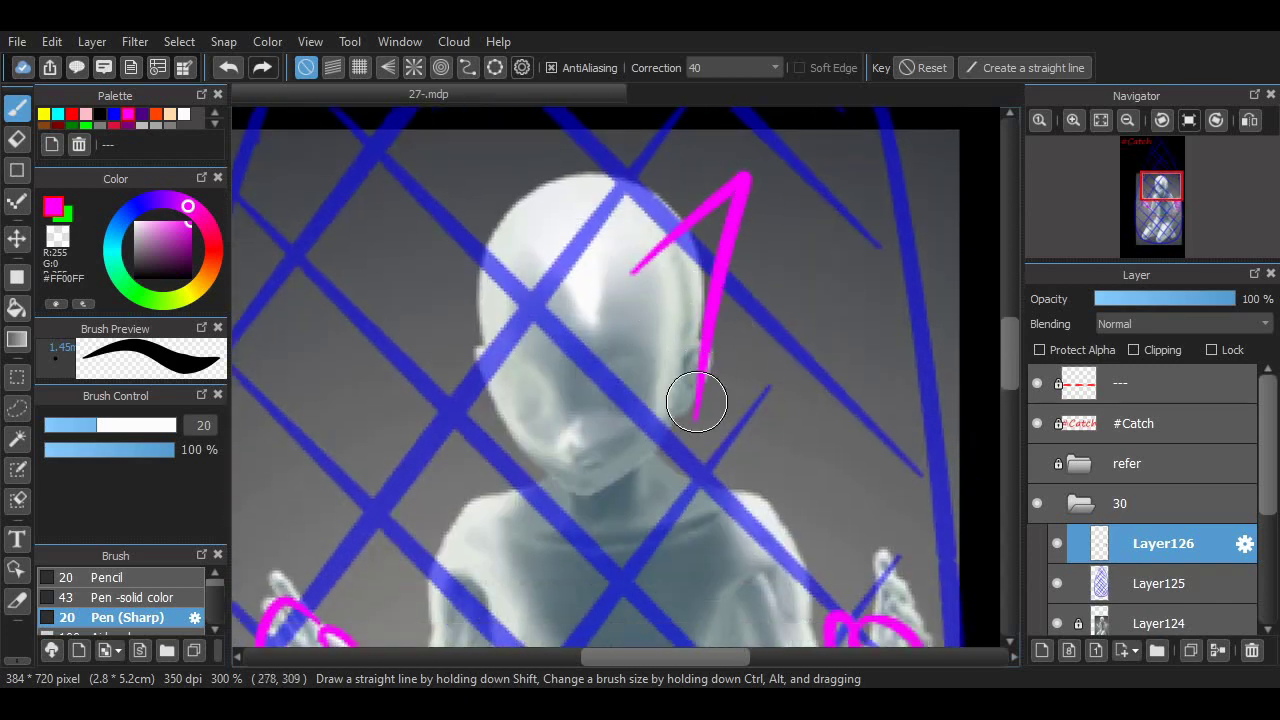
pyautogui.moveTo(625, 263)
pyautogui.mouseDown()
pyautogui.moveTo(658, 256)
pyautogui.moveTo(697, 275)
pyautogui.mouseUp()
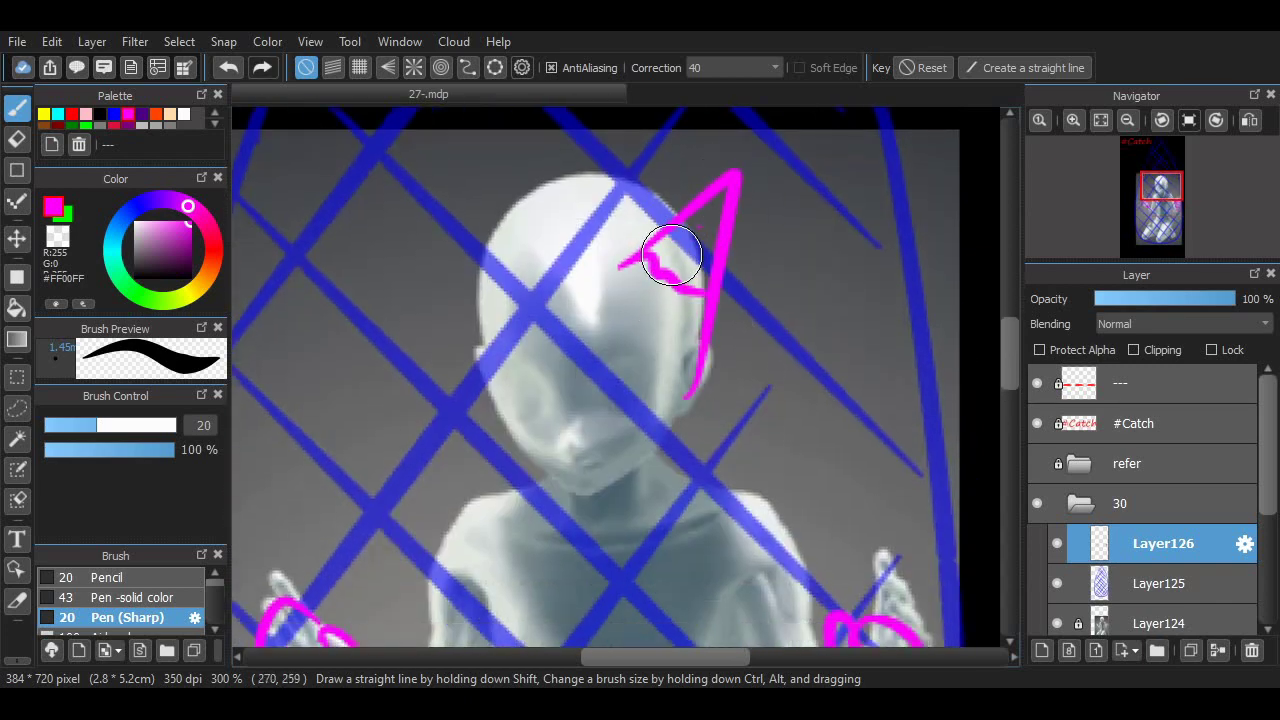
pyautogui.moveTo(455, 300); pyautogui.dragTo(486, 392)
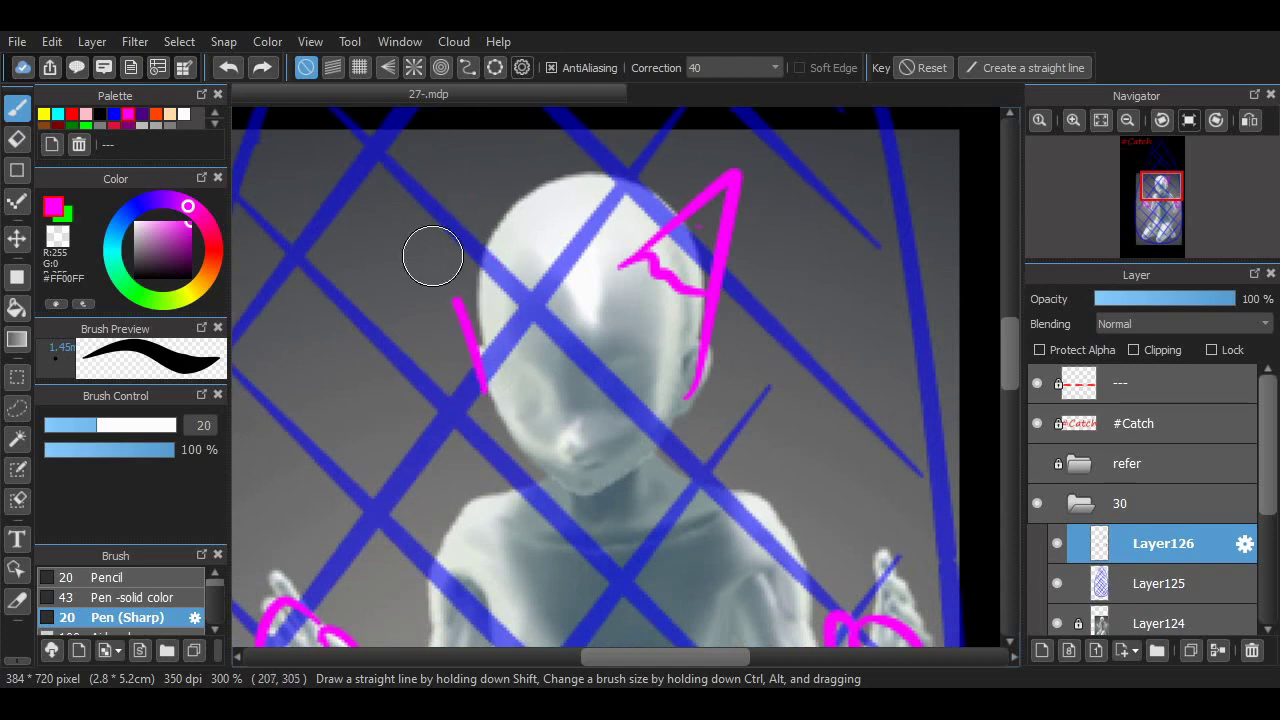
pyautogui.moveTo(455, 300); pyautogui.dragTo(517, 278)
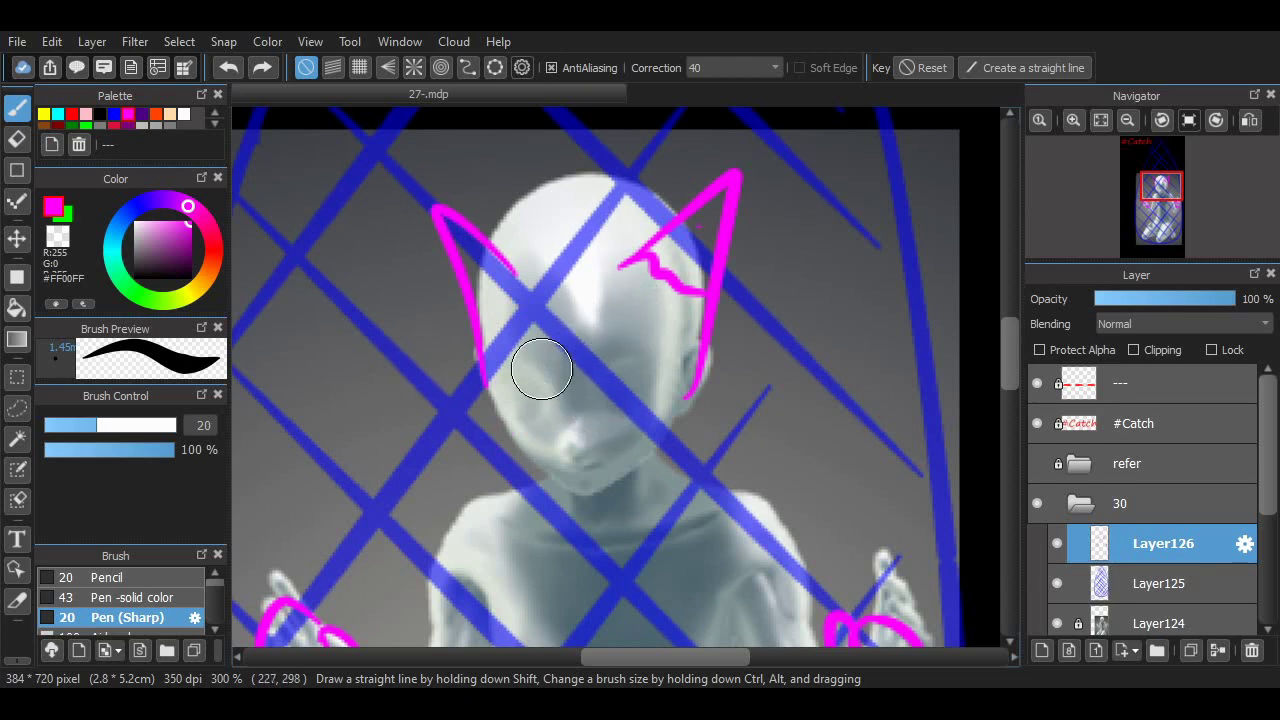
# - Sketch pointed magenta hair locks down both sides of the face and a small mouth with a fang
pyautogui.moveTo(534, 328); pyautogui.dragTo(531, 412)
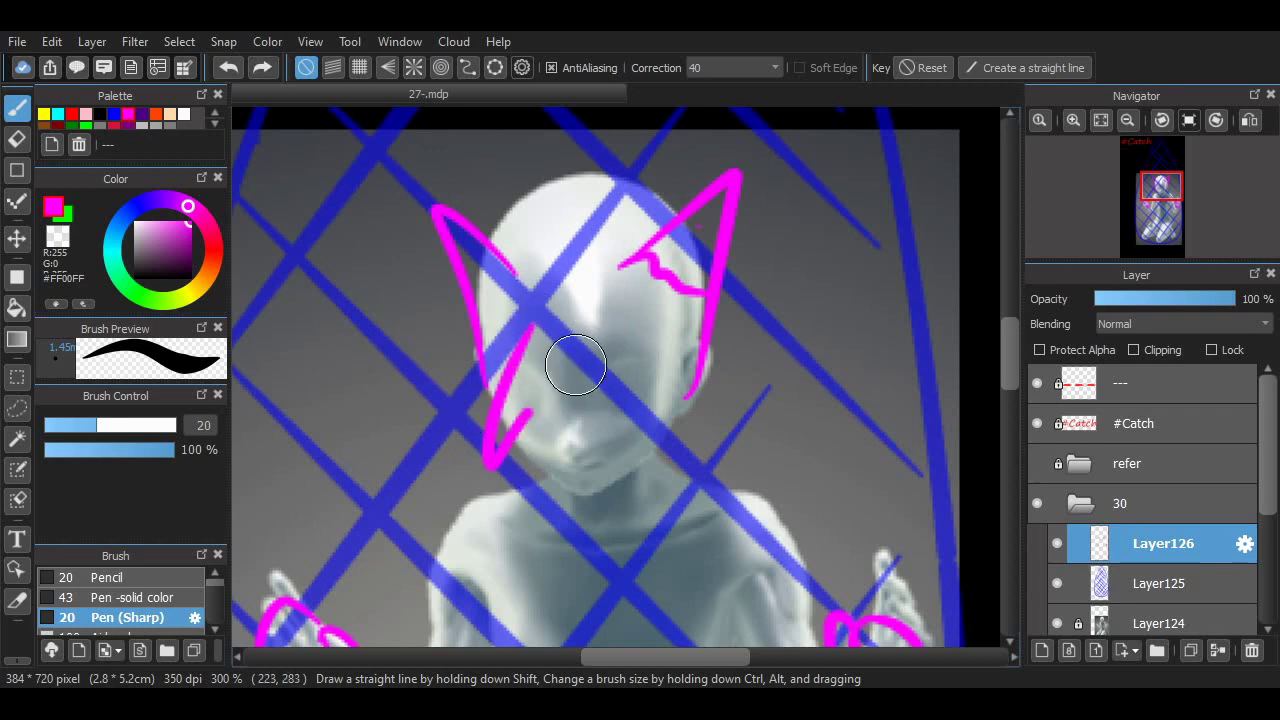
pyautogui.hotkey('ctrl', 'z')
pyautogui.moveTo(482, 458)
pyautogui.mouseDown()
pyautogui.moveTo(537, 380)
pyautogui.moveTo(575, 362)
pyautogui.mouseUp()
pyautogui.moveTo(590, 355)
pyautogui.mouseDown()
pyautogui.moveTo(674, 449)
pyautogui.moveTo(690, 355)
pyautogui.mouseUp()
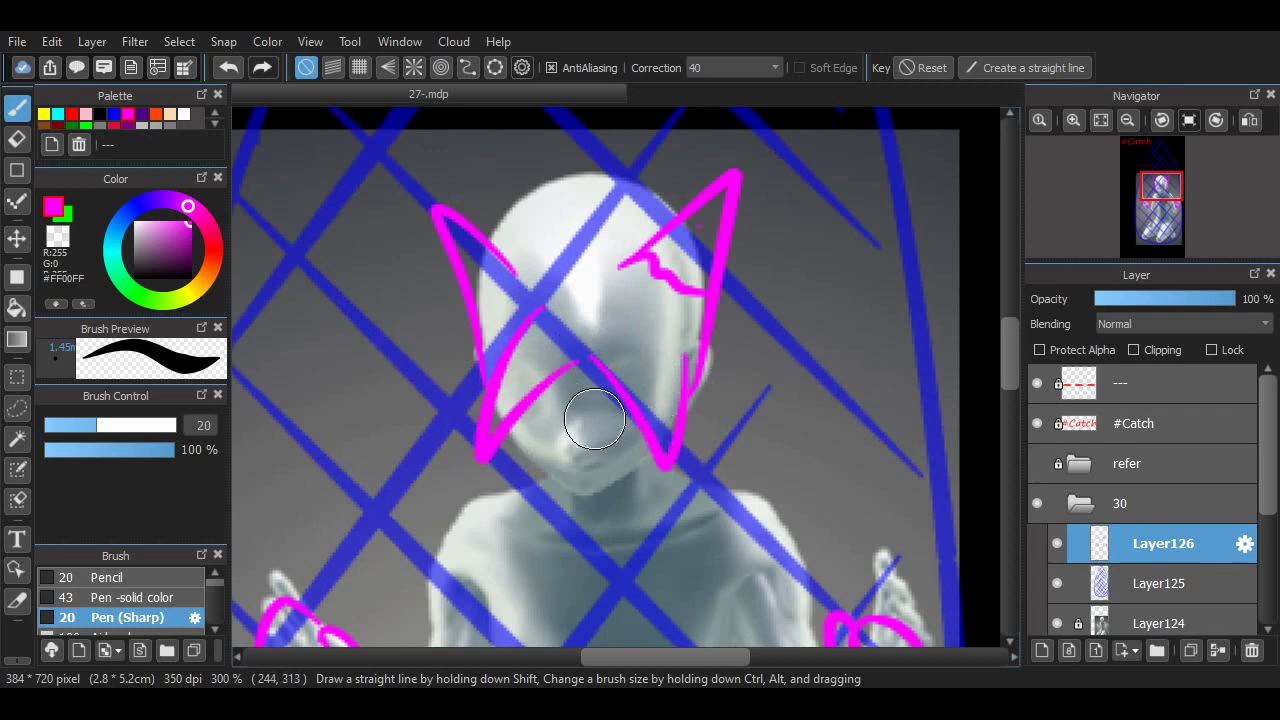
pyautogui.moveTo(573, 469); pyautogui.dragTo(630, 449)
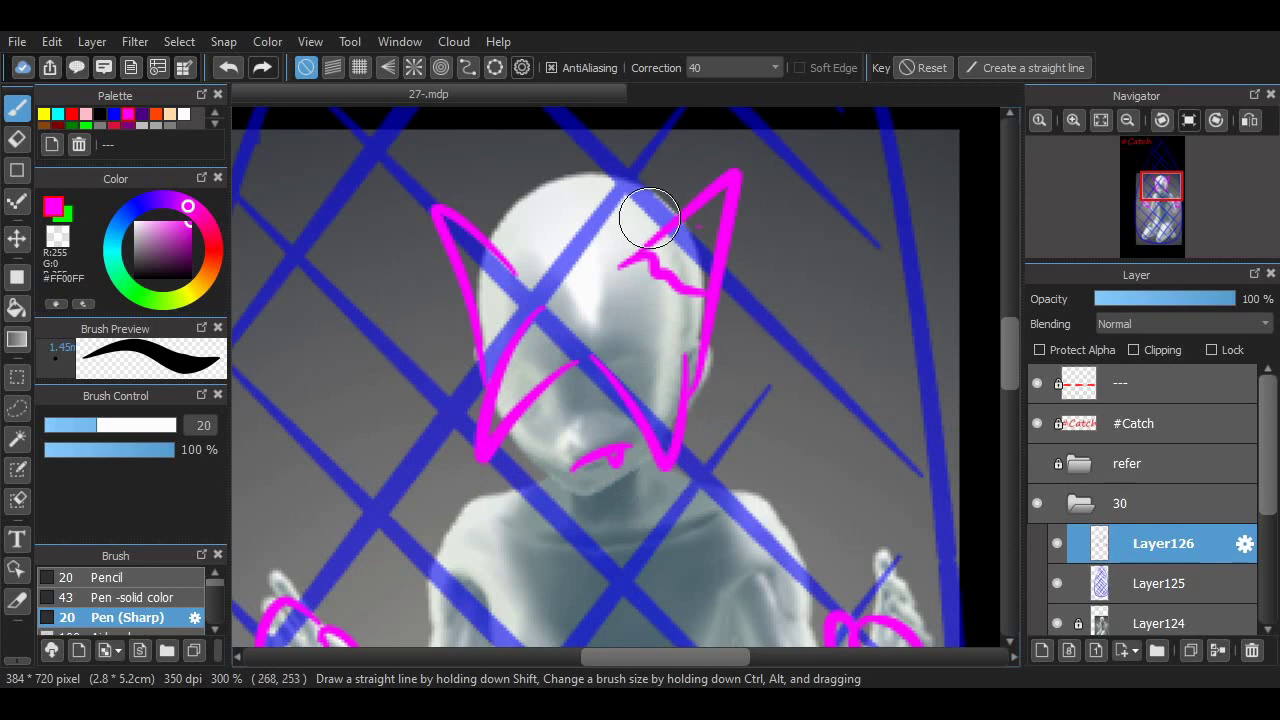
pyautogui.scroll(2, 600, 285)
pyautogui.scroll(-9, 605, 305)
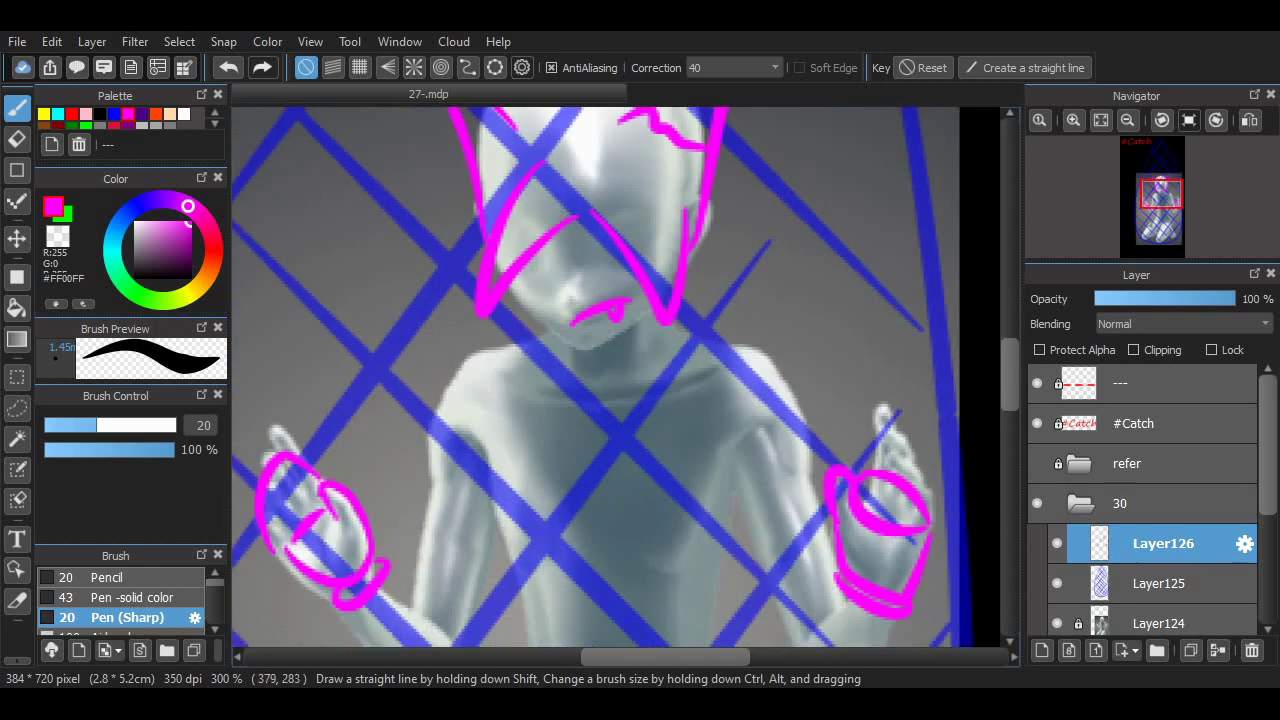
pyautogui.hotkey('ctrl', 'z')
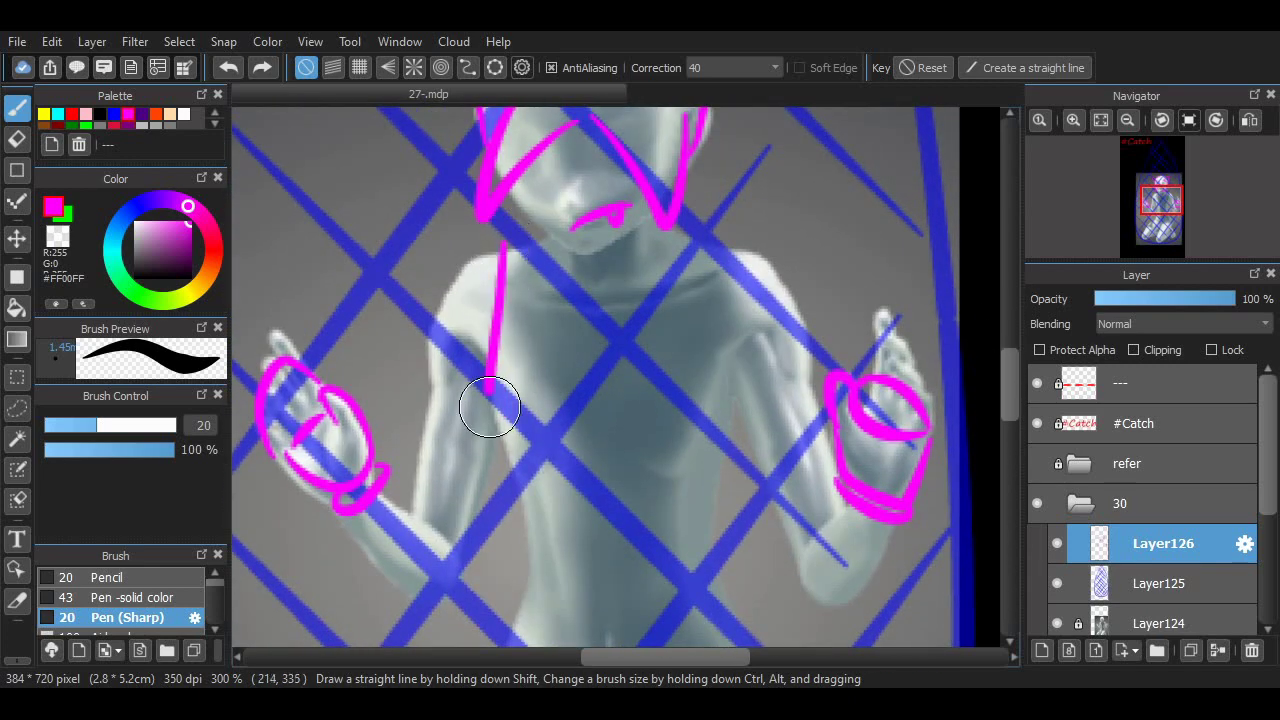
pyautogui.scroll(10, 985, 368)
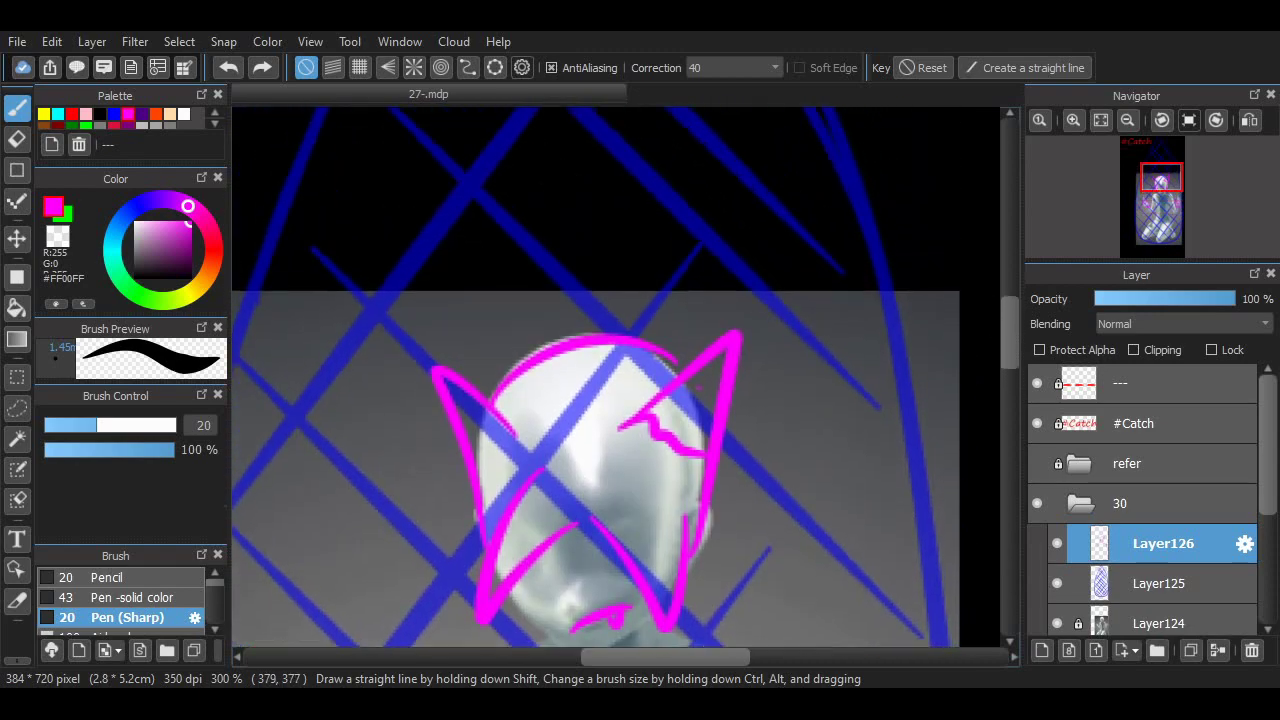
pyautogui.scroll(-10, 985, 368)
pyautogui.scroll(5, 985, 368)
pyautogui.scroll(-1, 600, 380)
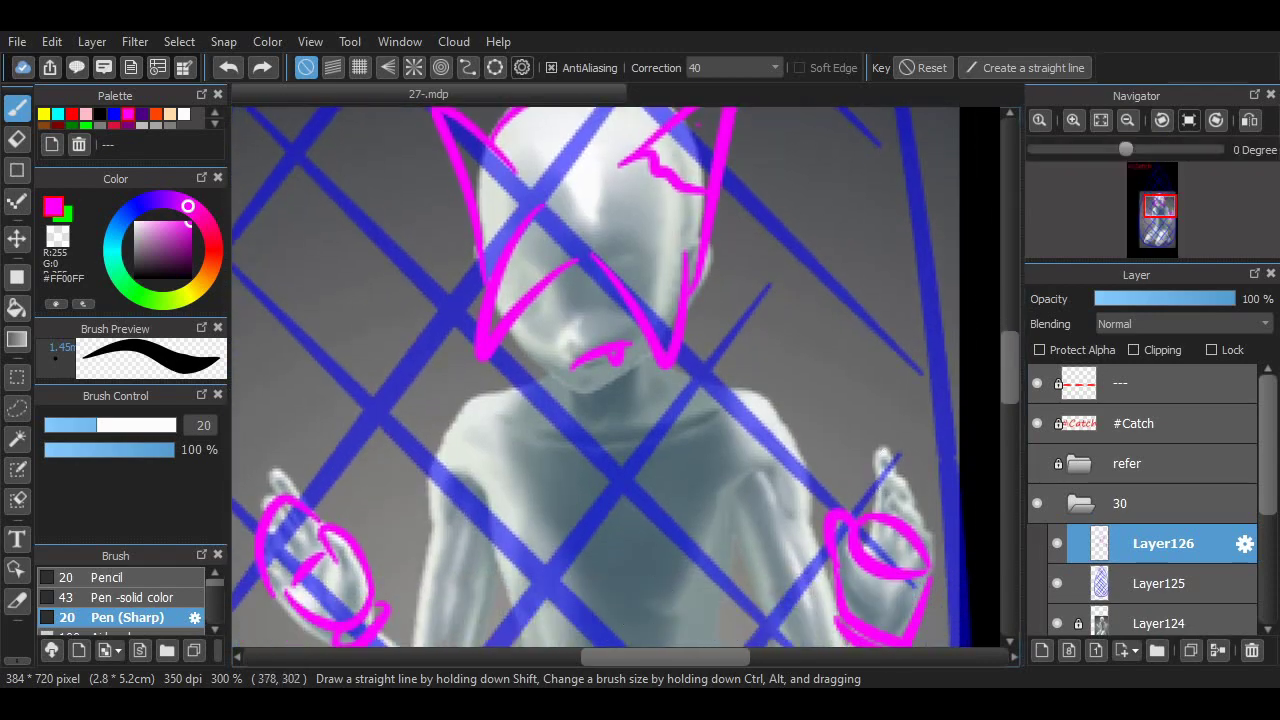
# - Sketch two magenta spear-like arrows rising from the canvas's lower-left corner and bottom edge toward the net
pyautogui.scroll(-2, 600, 380)
pyautogui.scroll(-6, 600, 380)
pyautogui.scroll(1, 382, 558)
pyautogui.moveTo(382, 558); pyautogui.dragTo(329, 614)
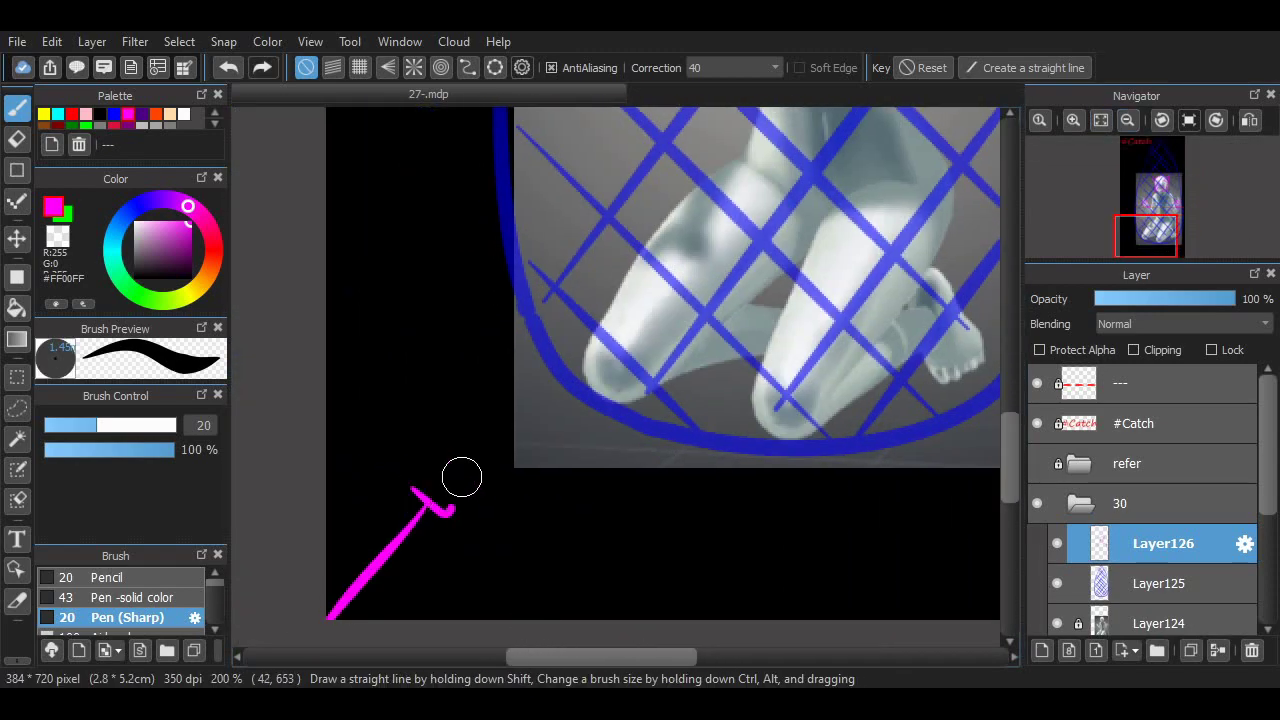
pyautogui.moveTo(415, 490)
pyautogui.mouseDown()
pyautogui.moveTo(459, 526)
pyautogui.moveTo(423, 529)
pyautogui.mouseUp()
pyautogui.hscroll(3, 577, 531)
pyautogui.scroll(-2, 600, 380)
# - Sketch a magenta belt around the figure's hips with a round knot and hanging sash ends on the right, redoing misplaced strokes
pyautogui.scroll(10, 600, 380)
pyautogui.scroll(5, 600, 380)
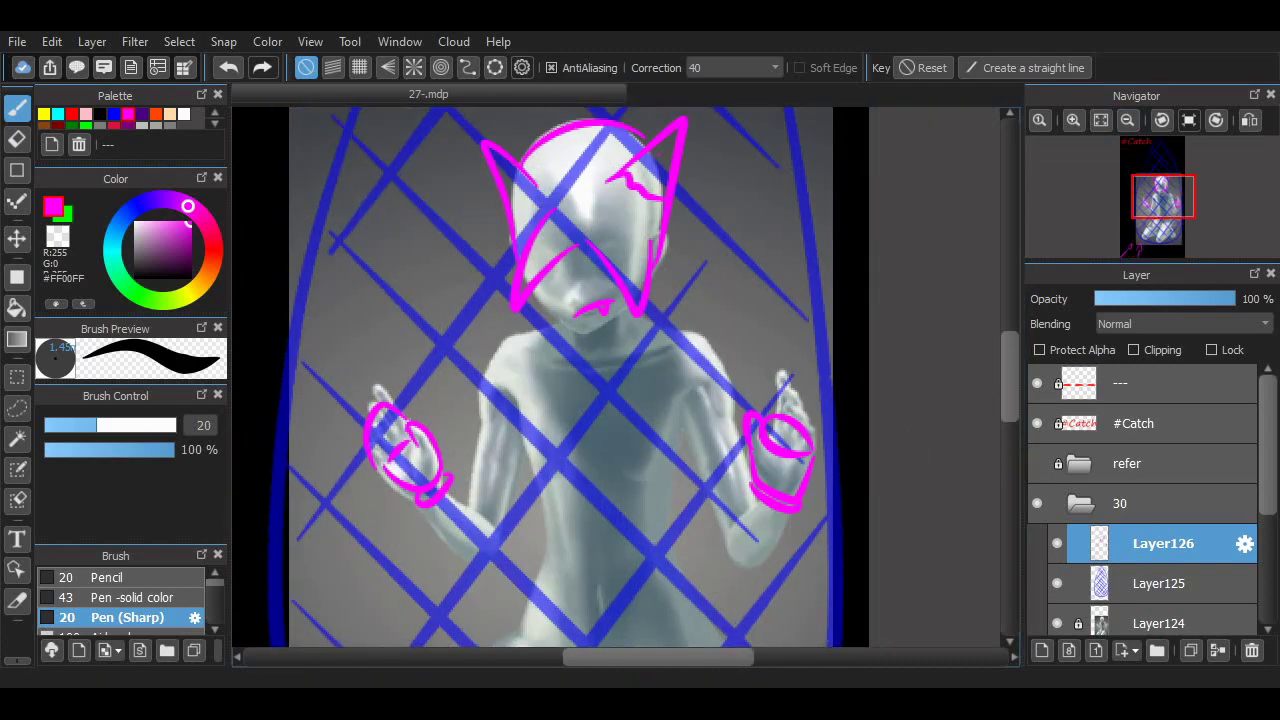
pyautogui.scroll(3, 605, 441)
pyautogui.scroll(-3, 605, 441)
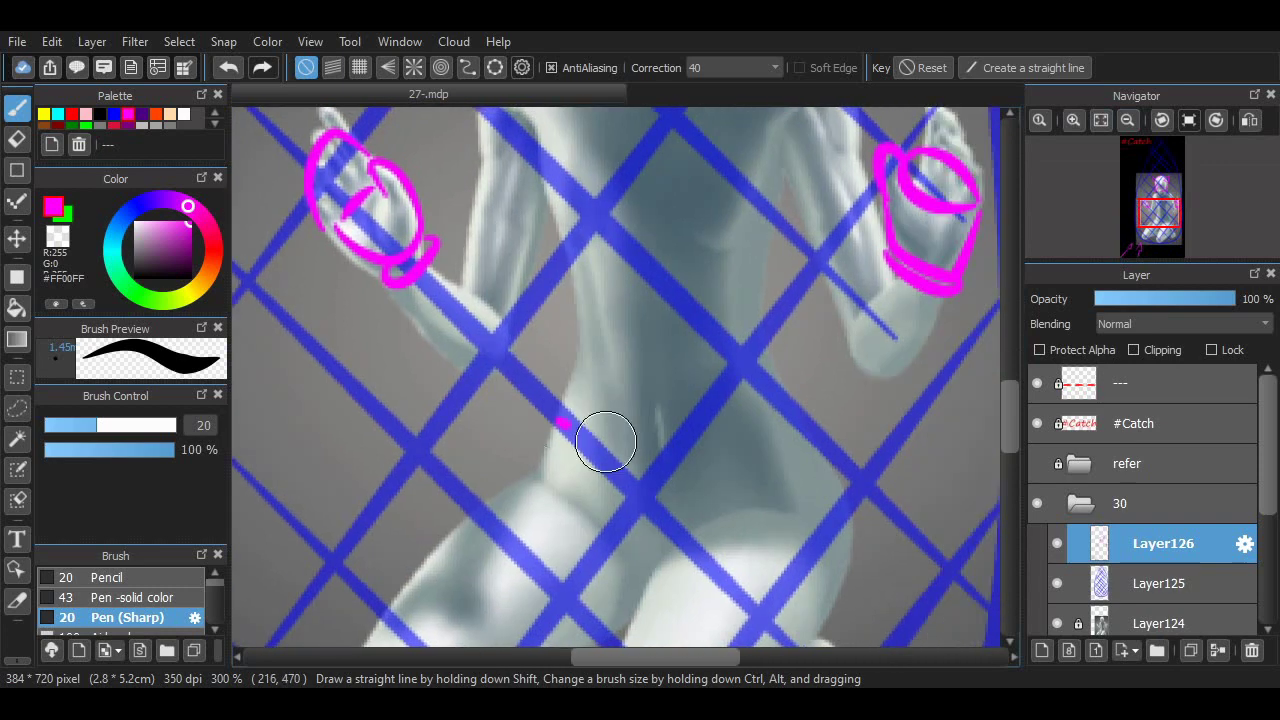
pyautogui.moveTo(605, 441)
pyautogui.mouseDown()
pyautogui.moveTo(612, 474)
pyautogui.moveTo(825, 460)
pyautogui.moveTo(829, 424)
pyautogui.moveTo(856, 449)
pyautogui.moveTo(879, 427)
pyautogui.moveTo(850, 459)
pyautogui.moveTo(895, 525)
pyautogui.mouseUp()
pyautogui.hotkey('ctrl', 'z')
pyautogui.moveTo(857, 463); pyautogui.dragTo(885, 538)
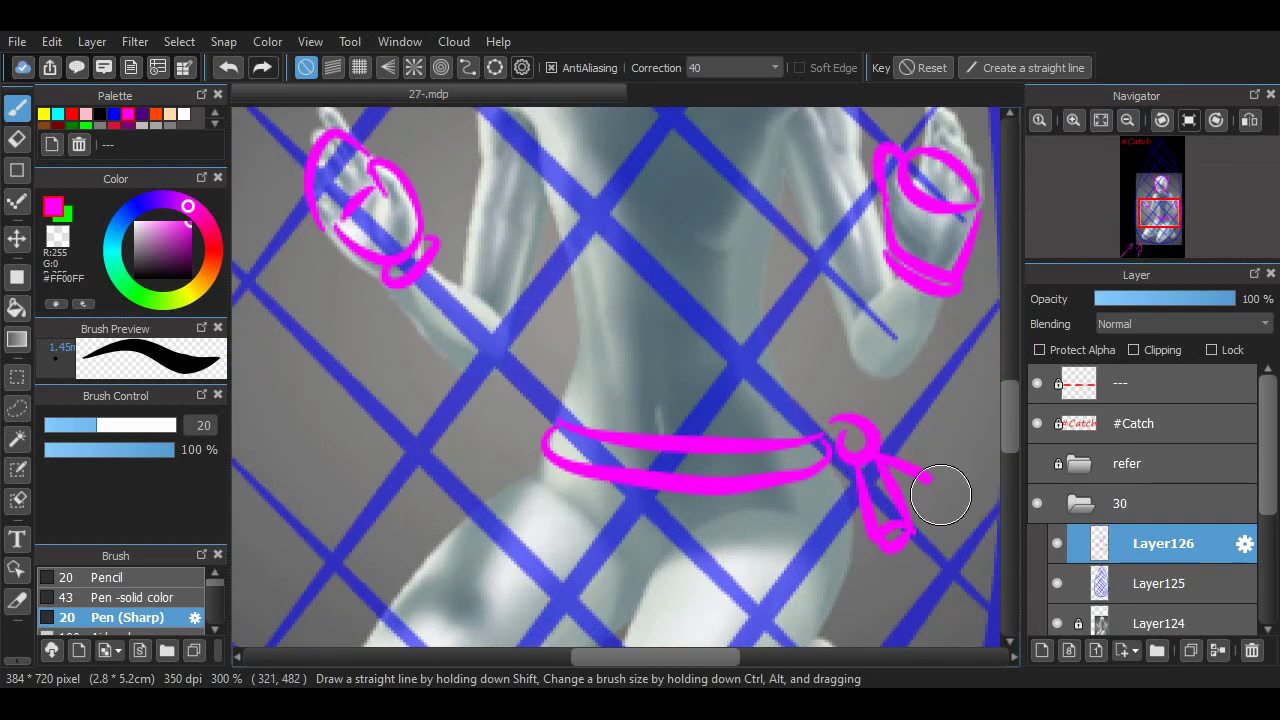
# - Add magenta inner lines to both animal ears, with a jagged fur line inside the ear on the left
pyautogui.scroll(8, 860, 450)
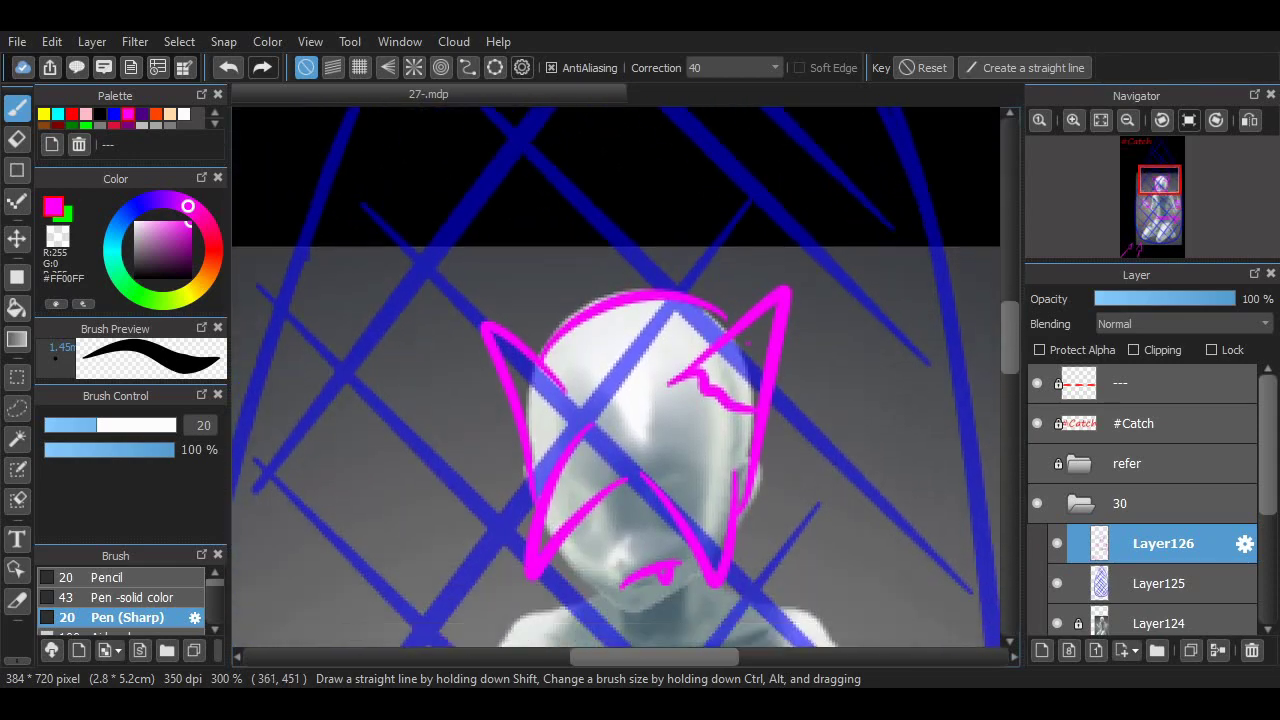
pyautogui.scroll(-1, 543, 343)
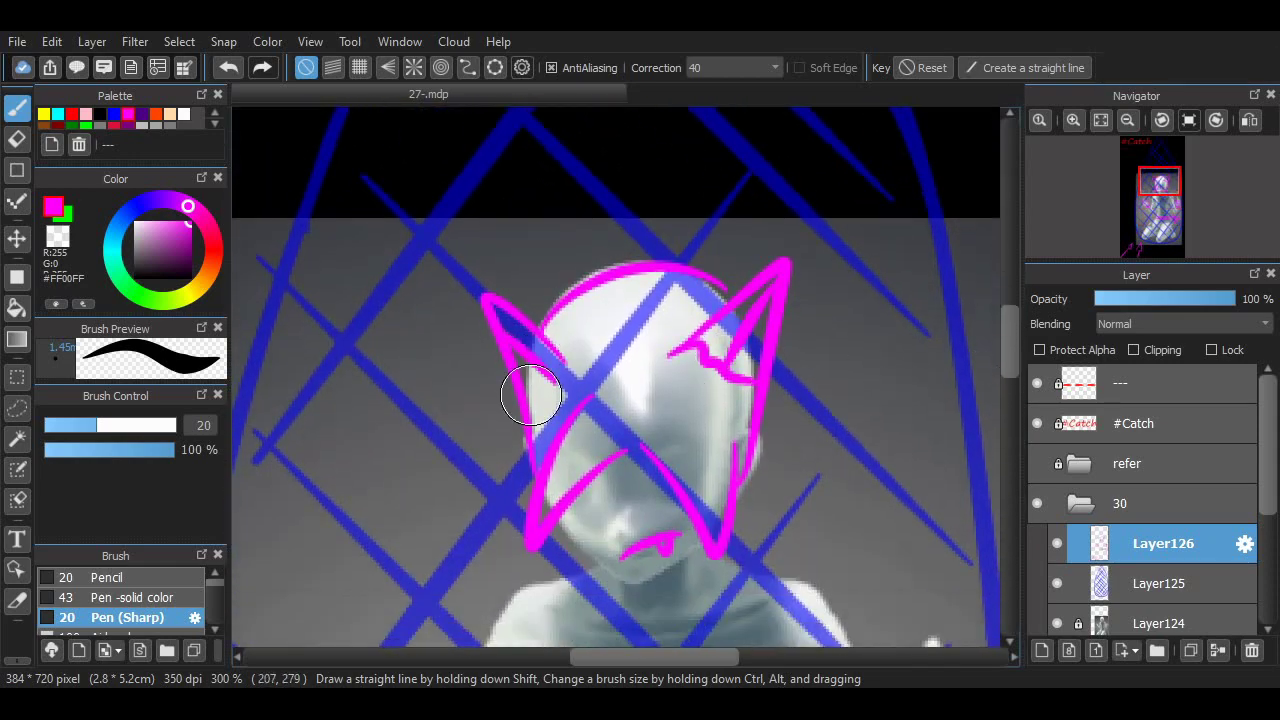
pyautogui.scroll(6, 983, 379)
# - Outline a sleeveless magenta tunic with wavy armholes, straight sides, a pointed hem below the belt and a scooped neckline
pyautogui.scroll(-16, 983, 379)
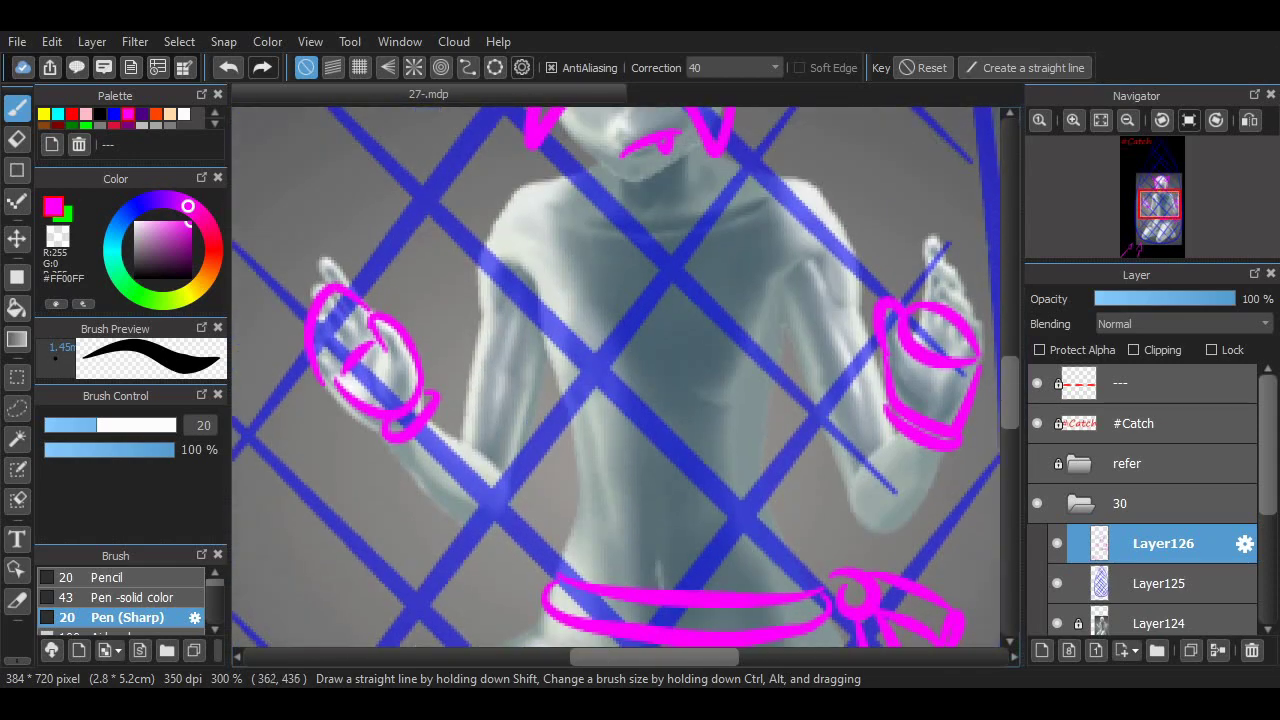
pyautogui.moveTo(772, 176); pyautogui.dragTo(786, 342)
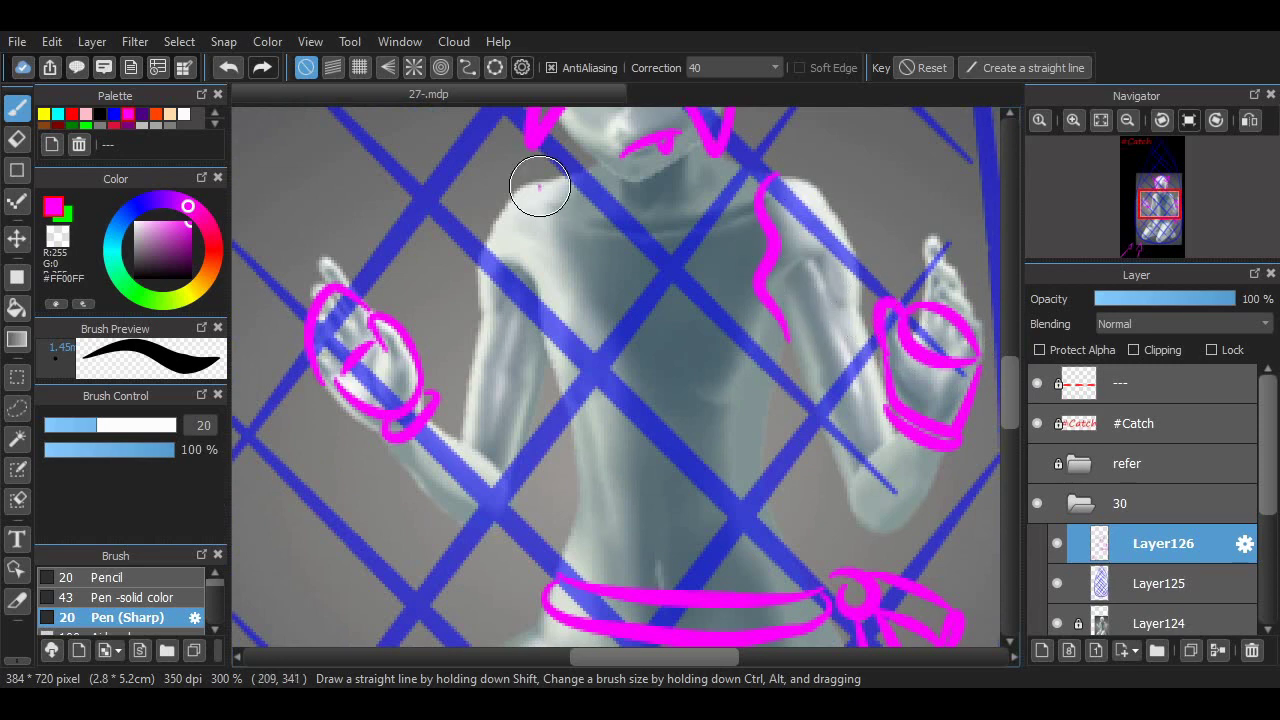
pyautogui.moveTo(540, 186); pyautogui.dragTo(590, 366)
pyautogui.moveTo(793, 344)
pyautogui.mouseDown()
pyautogui.moveTo(821, 575)
pyautogui.moveTo(804, 410)
pyautogui.moveTo(853, 541)
pyautogui.moveTo(844, 572)
pyautogui.moveTo(717, 580)
pyautogui.moveTo(628, 546)
pyautogui.moveTo(616, 595)
pyautogui.moveTo(556, 450)
pyautogui.mouseUp()
pyautogui.scroll(-5, 837, 443)
pyautogui.moveTo(544, 230); pyautogui.dragTo(571, 423)
pyautogui.hotkey('ctrl', 'z')
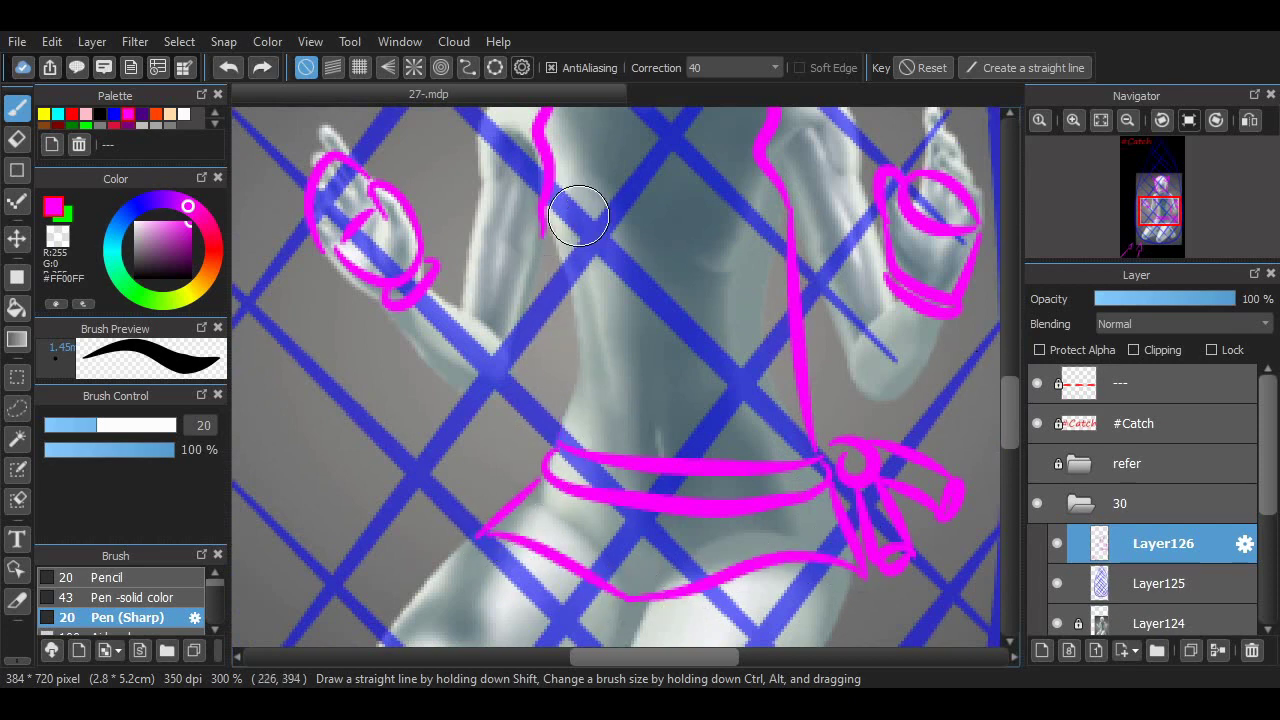
pyautogui.moveTo(548, 238); pyautogui.dragTo(562, 412)
pyautogui.scroll(5, 791, 337)
pyautogui.scroll(2, 774, 350)
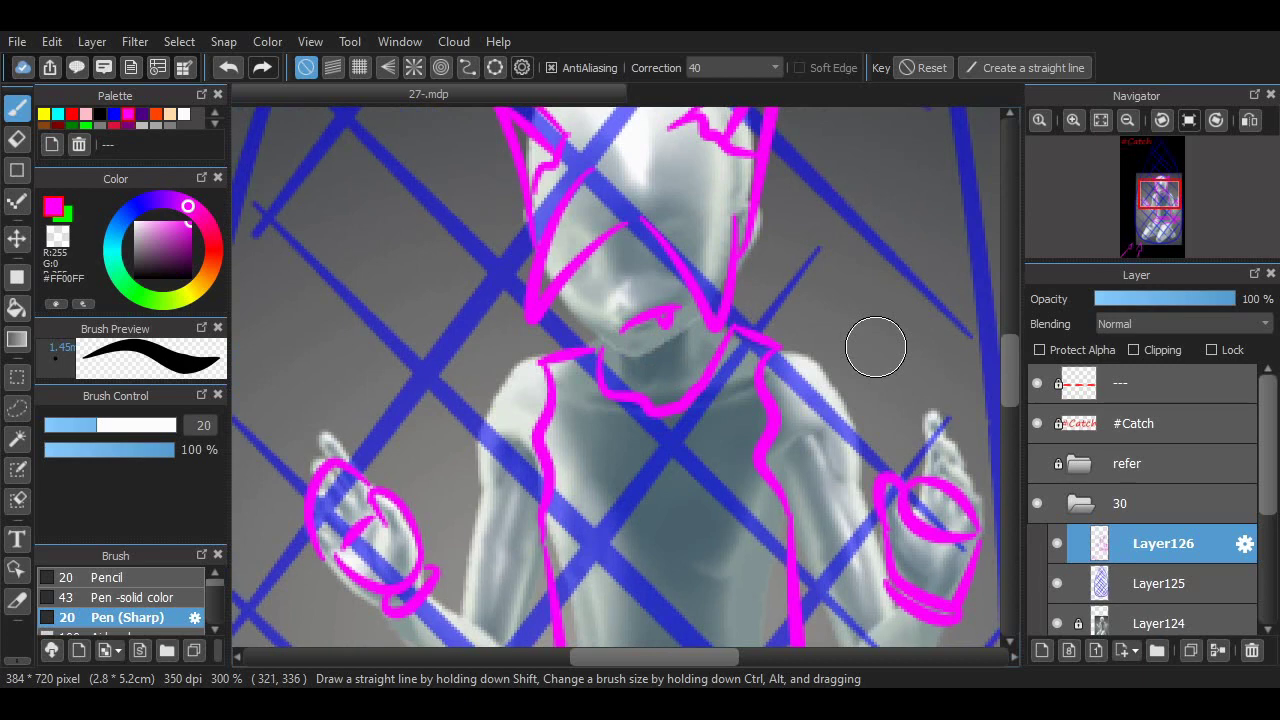
# - Outline the bent arm on the right in magenta from the shoulder around the elbow to the paw cuff, redoing misplaced strokes
pyautogui.scroll(-2, 930, 296)
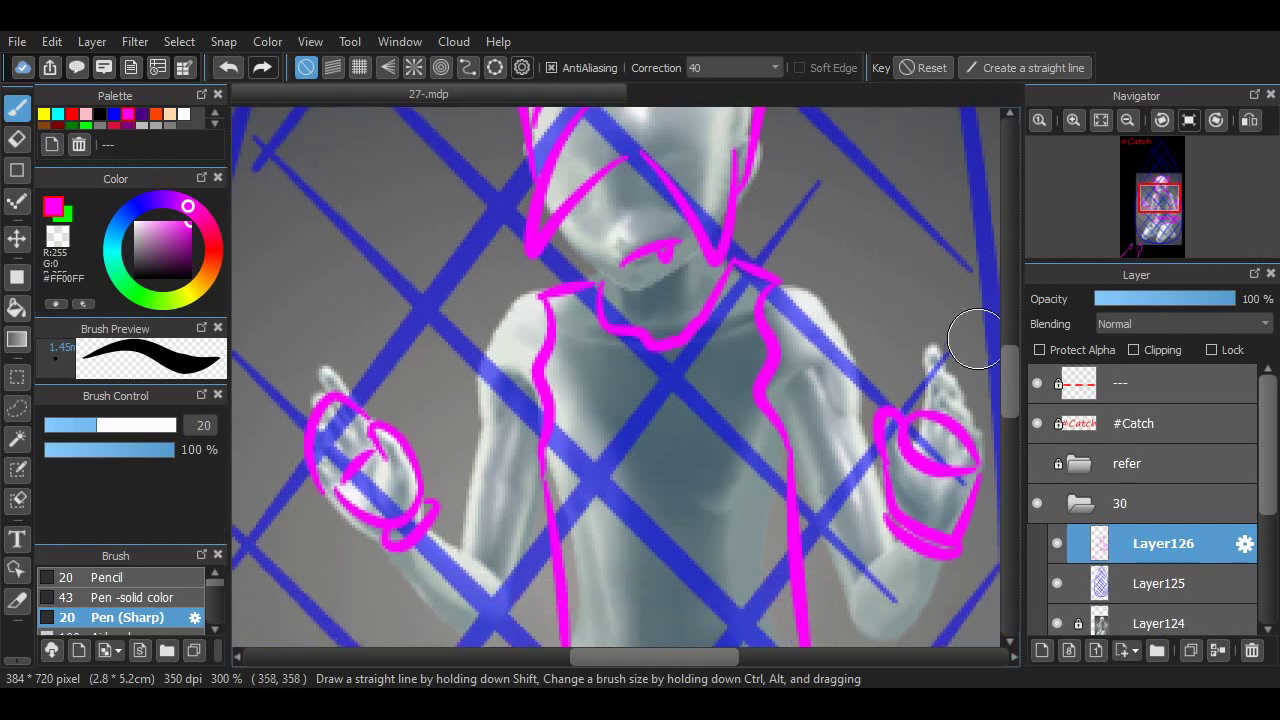
pyautogui.moveTo(745, 272); pyautogui.dragTo(860, 410)
pyautogui.scroll(-3, 980, 390)
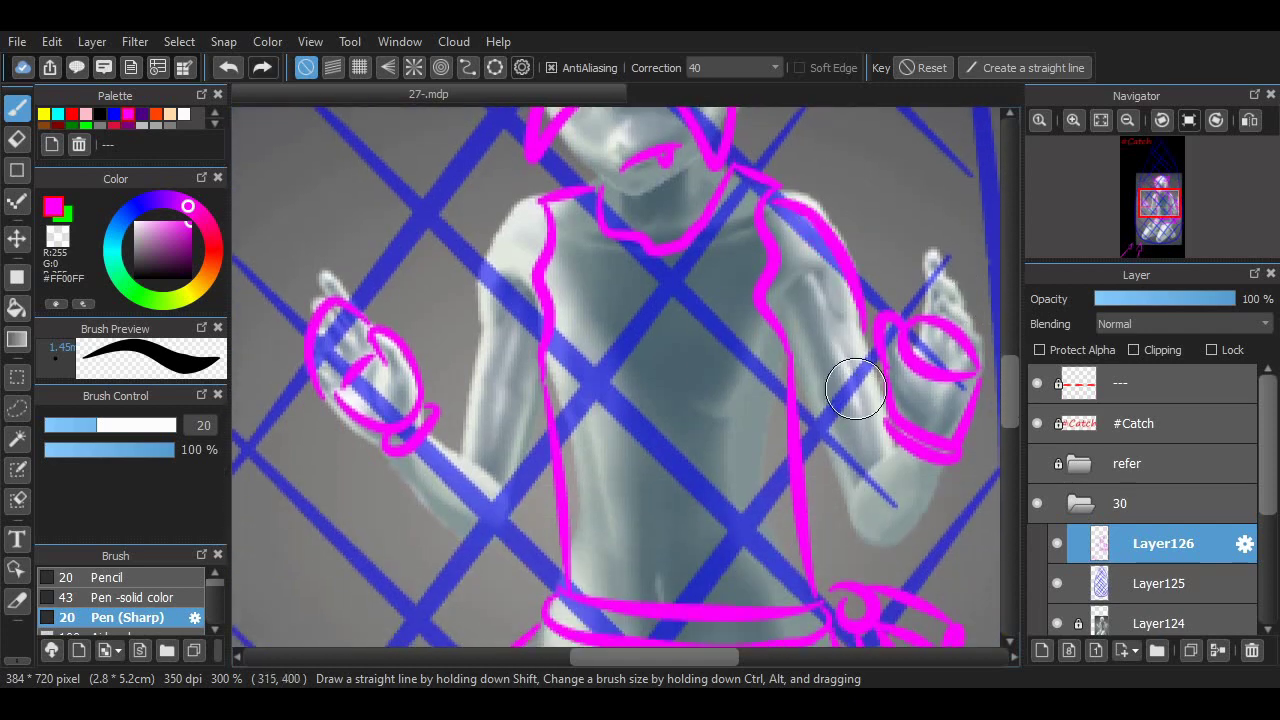
pyautogui.moveTo(812, 372); pyautogui.dragTo(852, 540)
pyautogui.hotkey('ctrl', 'z')
pyautogui.moveTo(905, 430)
pyautogui.mouseDown()
pyautogui.moveTo(862, 545)
pyautogui.moveTo(805, 372)
pyautogui.moveTo(805, 477)
pyautogui.mouseUp()
pyautogui.hotkey('ctrl', 'z')
pyautogui.hotkey('ctrl', 'z')
# - Outline the bent arm on the left in magenta from the shoulder around the elbow to its paw cuff, redoing misplaced strokes
pyautogui.moveTo(458, 440); pyautogui.dragTo(498, 470)
pyautogui.hotkey('ctrl', 'z')
pyautogui.hotkey('ctrl', 'z')
pyautogui.moveTo(518, 224); pyautogui.dragTo(452, 445)
pyautogui.hotkey('ctrl', 'z')
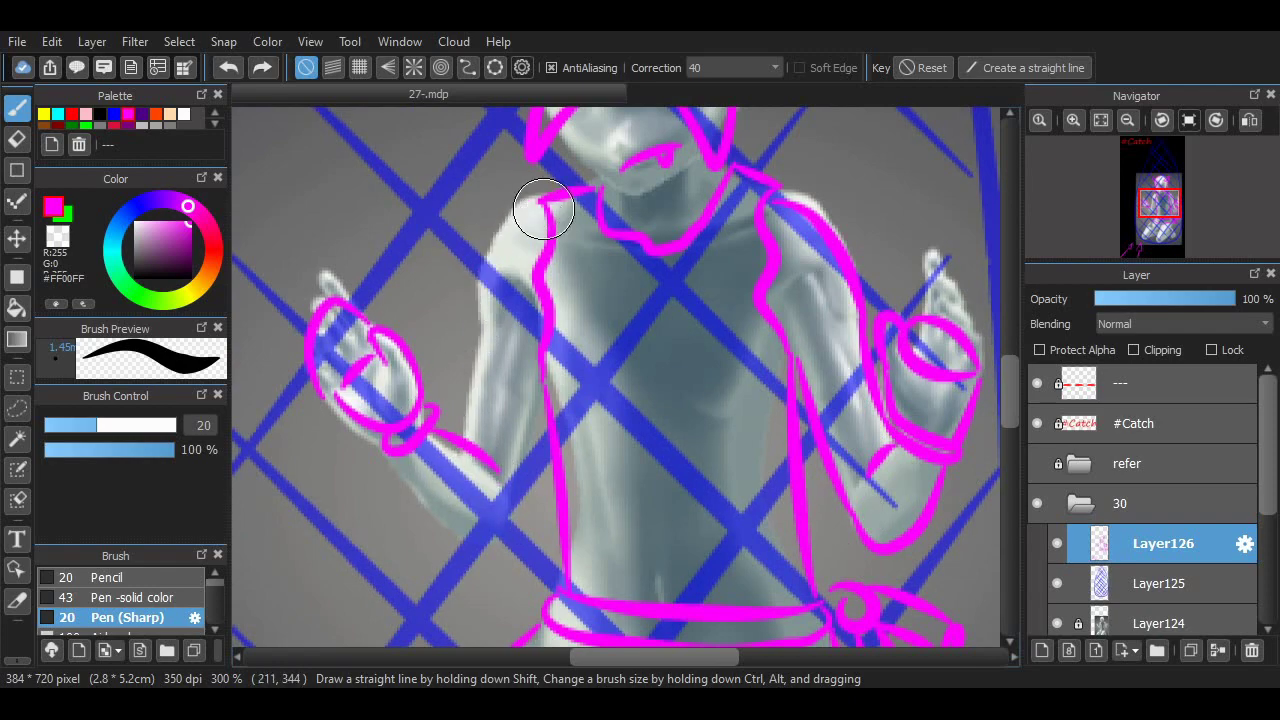
pyautogui.moveTo(543, 206); pyautogui.dragTo(460, 436)
pyautogui.moveTo(412, 470)
pyautogui.mouseDown()
pyautogui.moveTo(550, 392)
pyautogui.moveTo(565, 418)
pyautogui.mouseUp()
pyautogui.hotkey('ctrl', 'z')
# - Add the red text "Is a trap! (agan)" below the #Catch heading by editing the topmost text layer
pyautogui.scroll(-5, 881, 432)
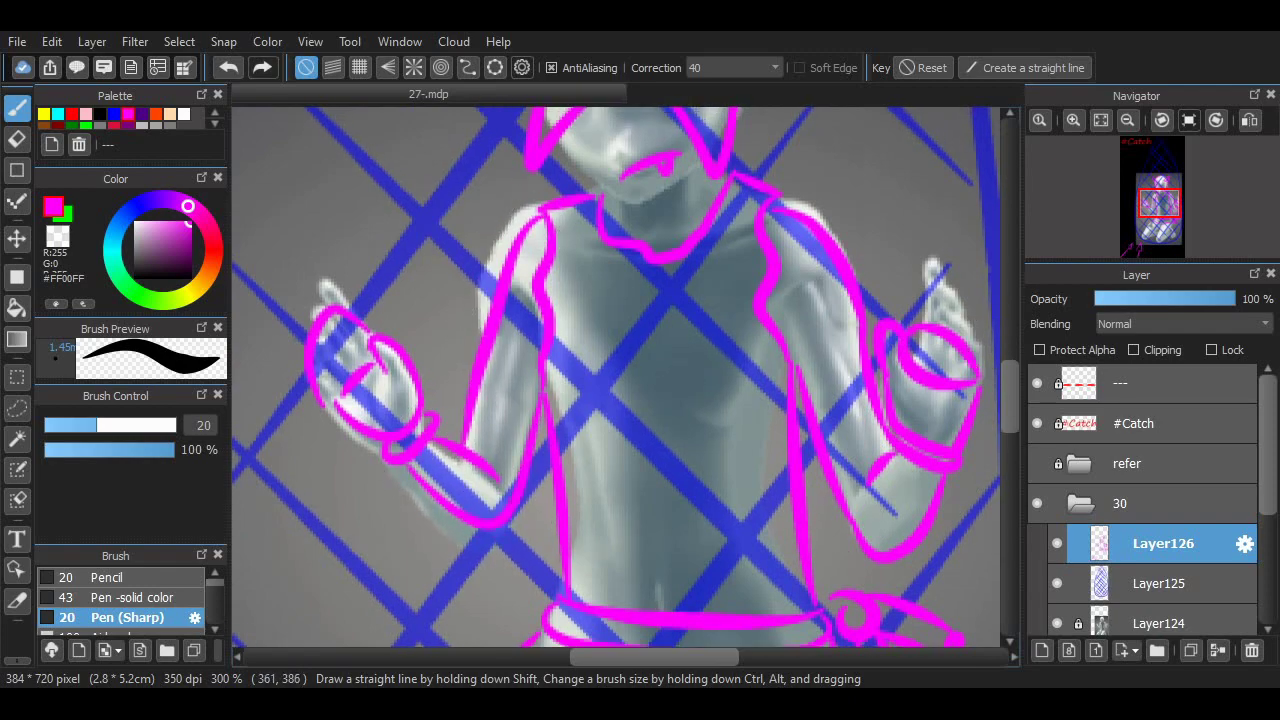
pyautogui.hscroll(-5, 954, 380)
pyautogui.scroll(12, 954, 380)
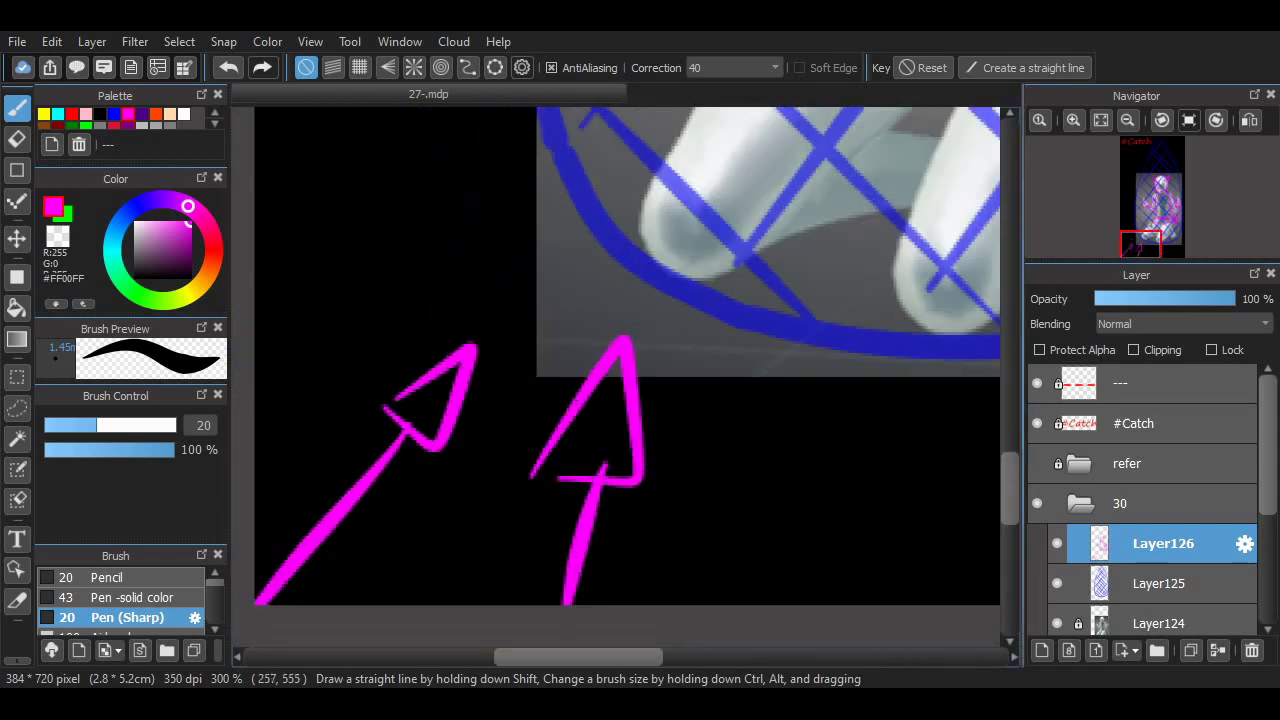
pyautogui.click(1160, 383)
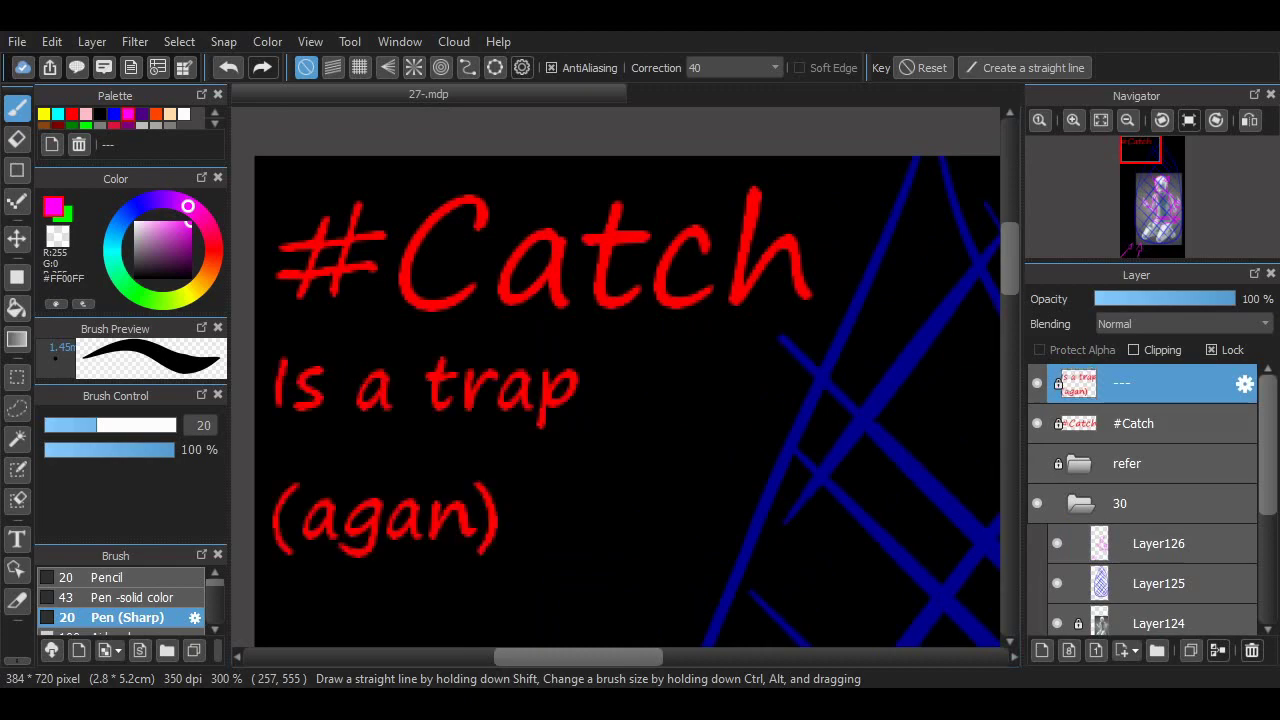
pyautogui.scroll(-2, 627, 400)
pyautogui.hscroll(2, 627, 400)
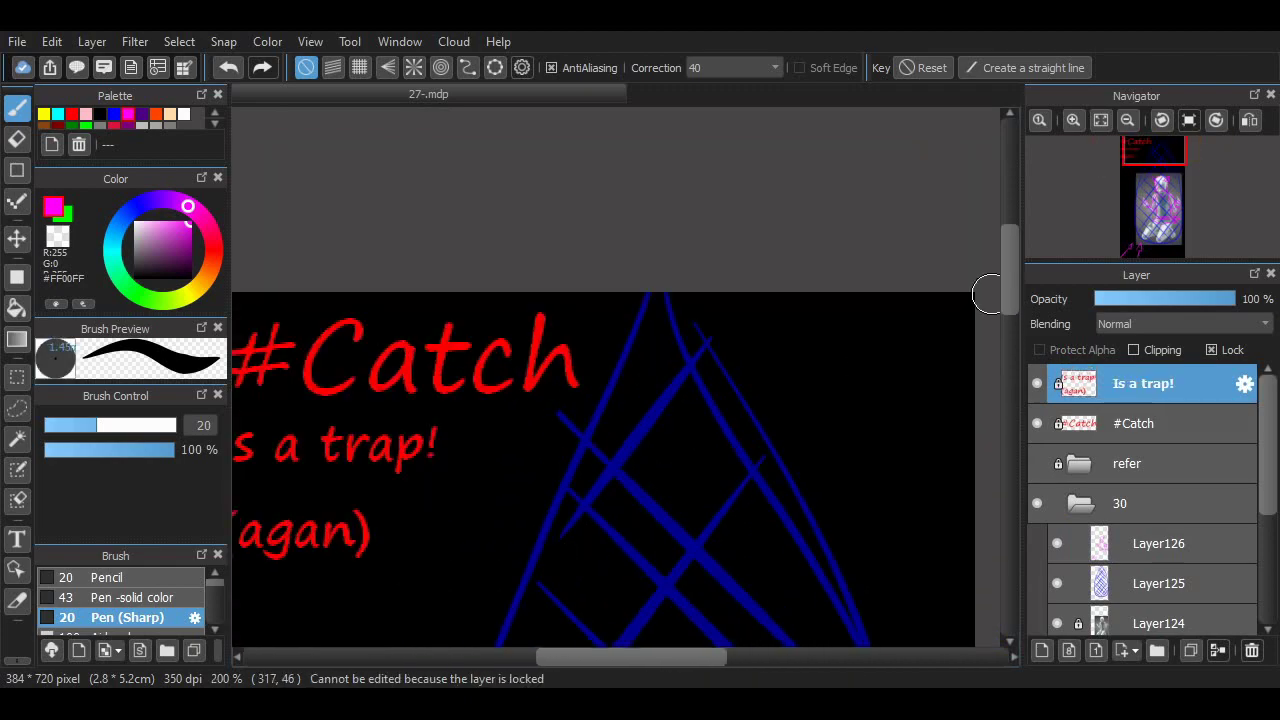
# - On Layer126, outline the thigh, knee and lower leg of the kneeling leg on the right in magenta, redoing misplaced strokes
pyautogui.scroll(-10, 627, 400)
pyautogui.scroll(1, 812, 505)
pyautogui.scroll(-5, 812, 505)
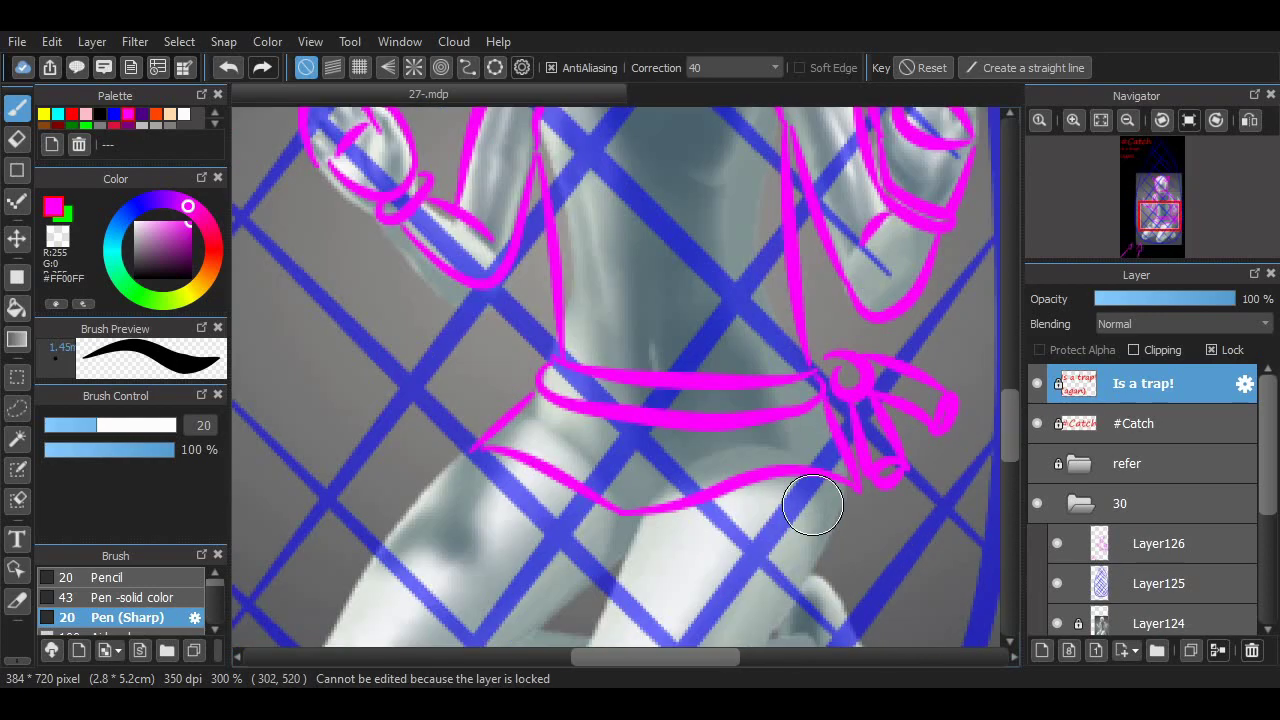
pyautogui.scroll(-3, 985, 440)
pyautogui.click(1160, 543)
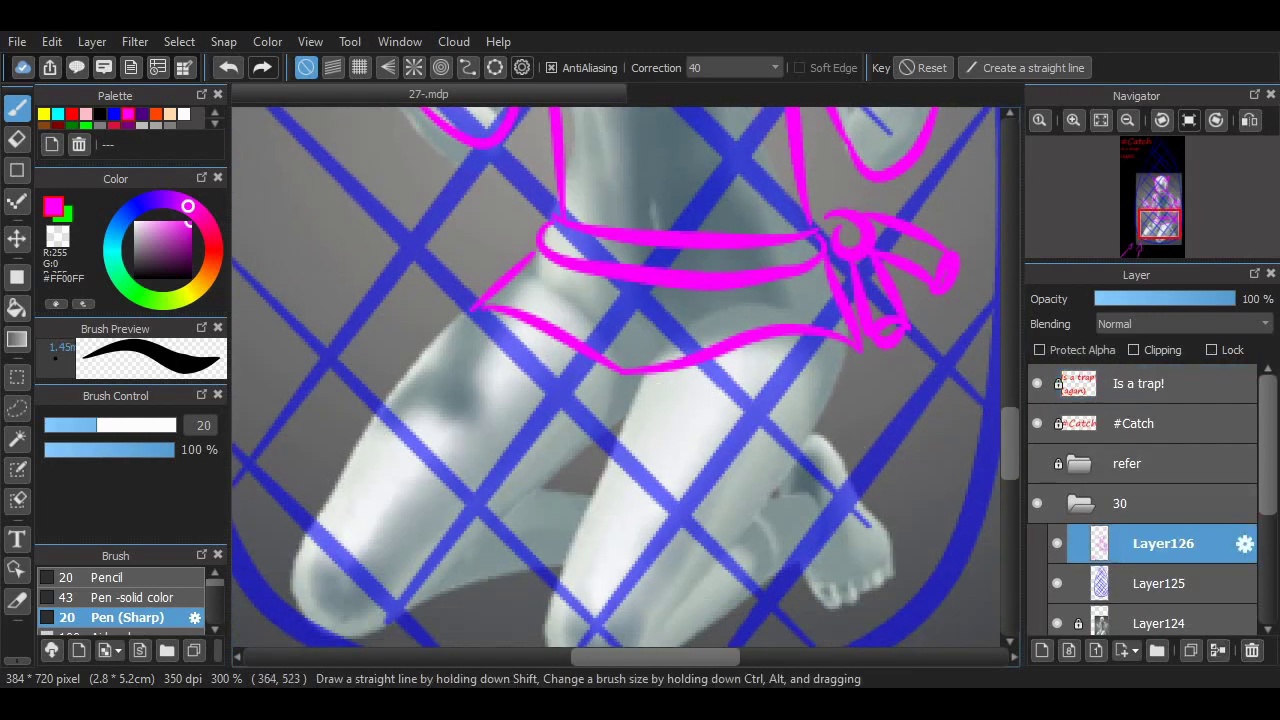
pyautogui.scroll(-2, 651, 346)
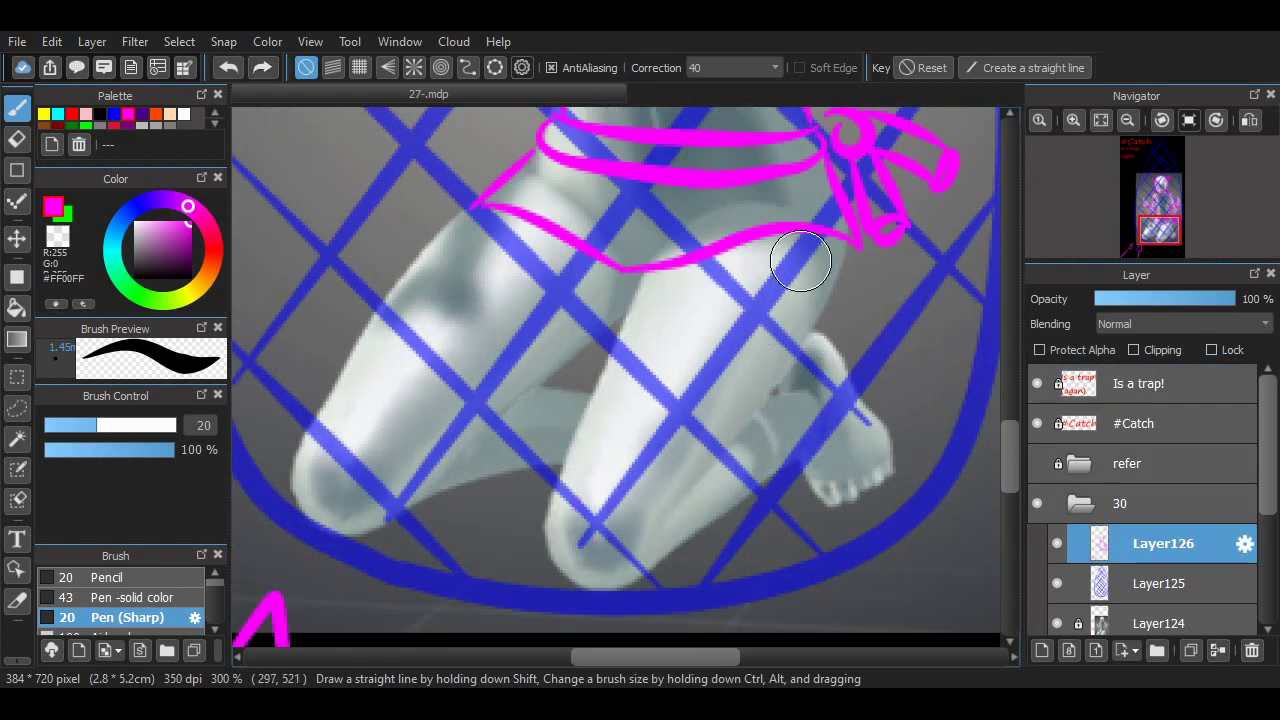
pyautogui.moveTo(832, 255); pyautogui.dragTo(665, 505)
pyautogui.hotkey('ctrl', 'z')
pyautogui.hotkey('ctrl', 'y')
pyautogui.moveTo(640, 280)
pyautogui.mouseDown()
pyautogui.moveTo(599, 553)
pyautogui.moveTo(780, 487)
pyautogui.mouseUp()
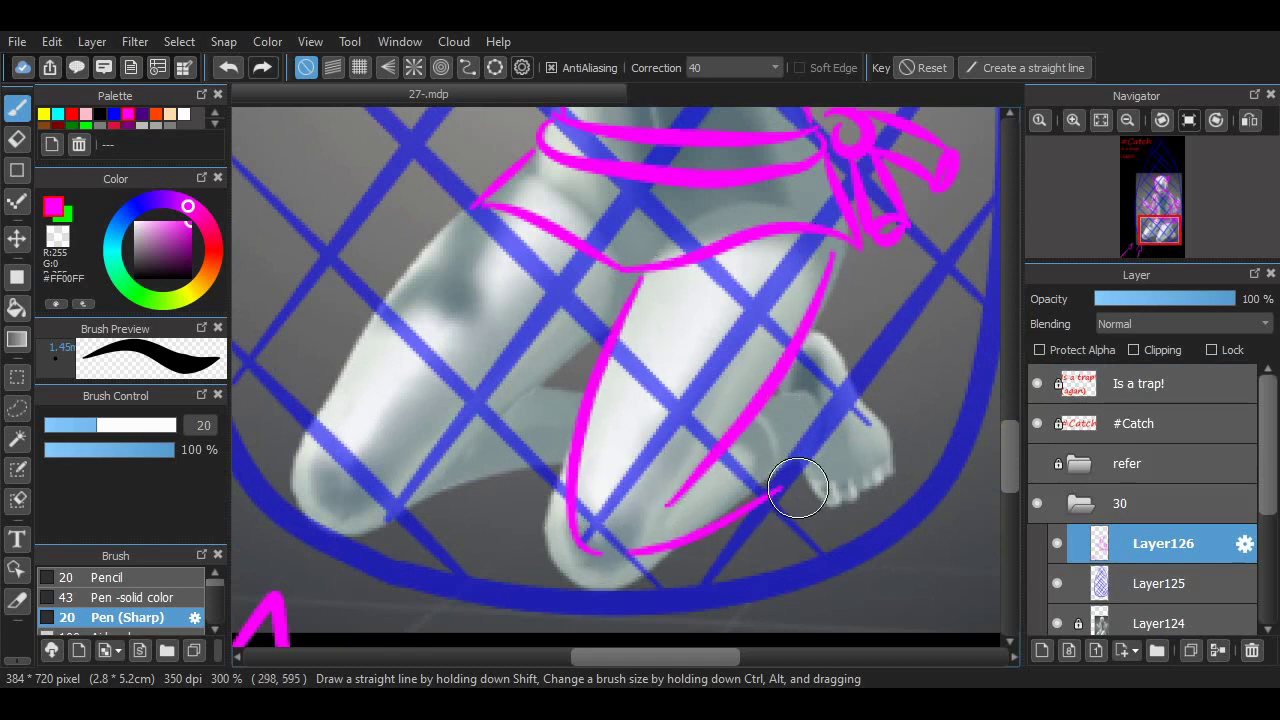
pyautogui.hotkey('ctrl', 'z')
pyautogui.moveTo(640, 285)
pyautogui.mouseDown()
pyautogui.moveTo(634, 549)
pyautogui.moveTo(665, 545)
pyautogui.moveTo(825, 453)
pyautogui.mouseUp()
# - Outline the foot with toes behind the right-hand leg and the kneeling leg on the left in magenta
pyautogui.moveTo(785, 394)
pyautogui.mouseDown()
pyautogui.moveTo(815, 380)
pyautogui.moveTo(851, 509)
pyautogui.mouseUp()
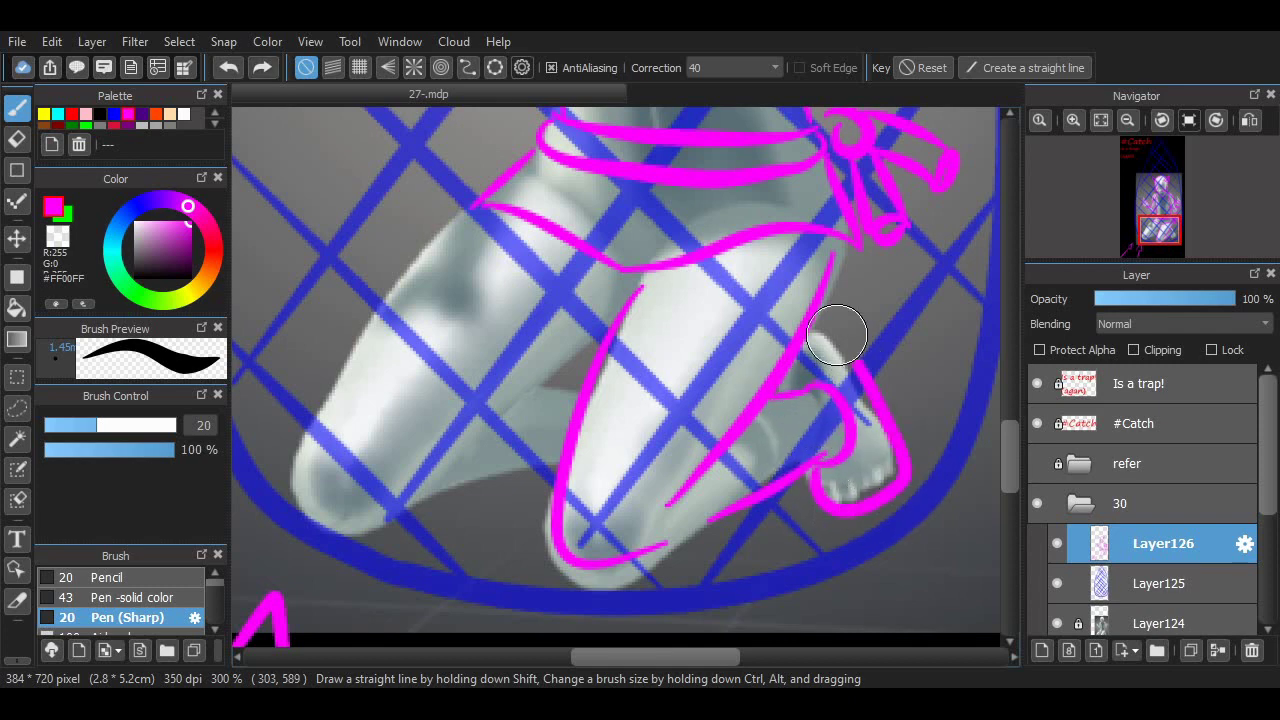
pyautogui.moveTo(836, 334); pyautogui.dragTo(872, 502)
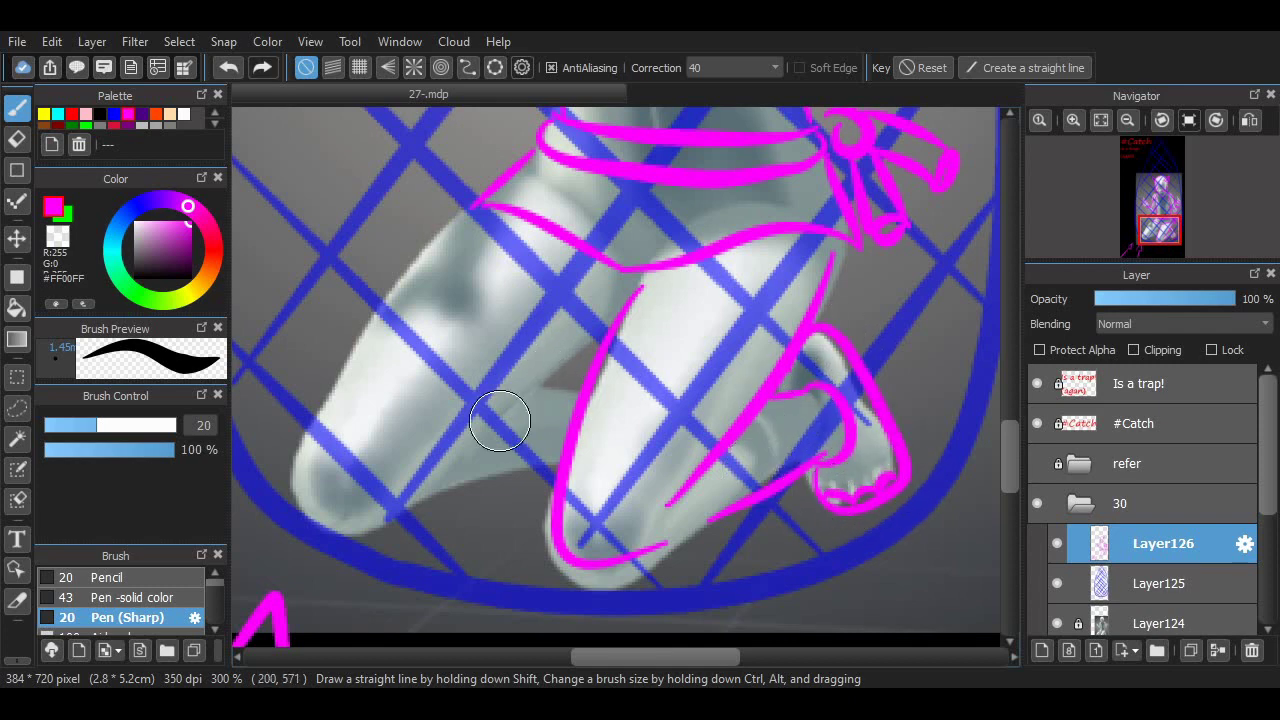
pyautogui.moveTo(500, 421); pyautogui.dragTo(595, 331)
pyautogui.moveTo(470, 230)
pyautogui.mouseDown()
pyautogui.moveTo(400, 508)
pyautogui.moveTo(590, 470)
pyautogui.mouseUp()
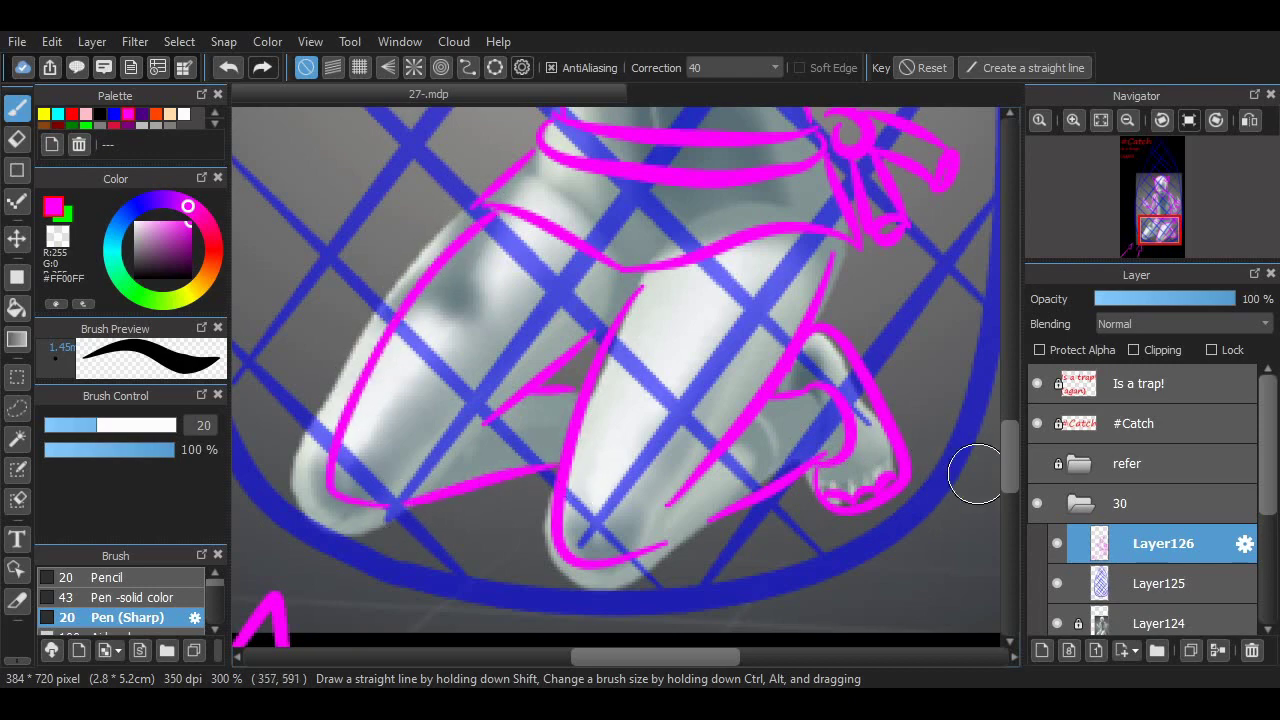
# - Draw two curved magenta crease lines on the tunic's front, one across the chest and one above the belt
pyautogui.scroll(5, 971, 466)
pyautogui.hotkey('ctrl', '-')
pyautogui.hotkey('ctrl', '-')
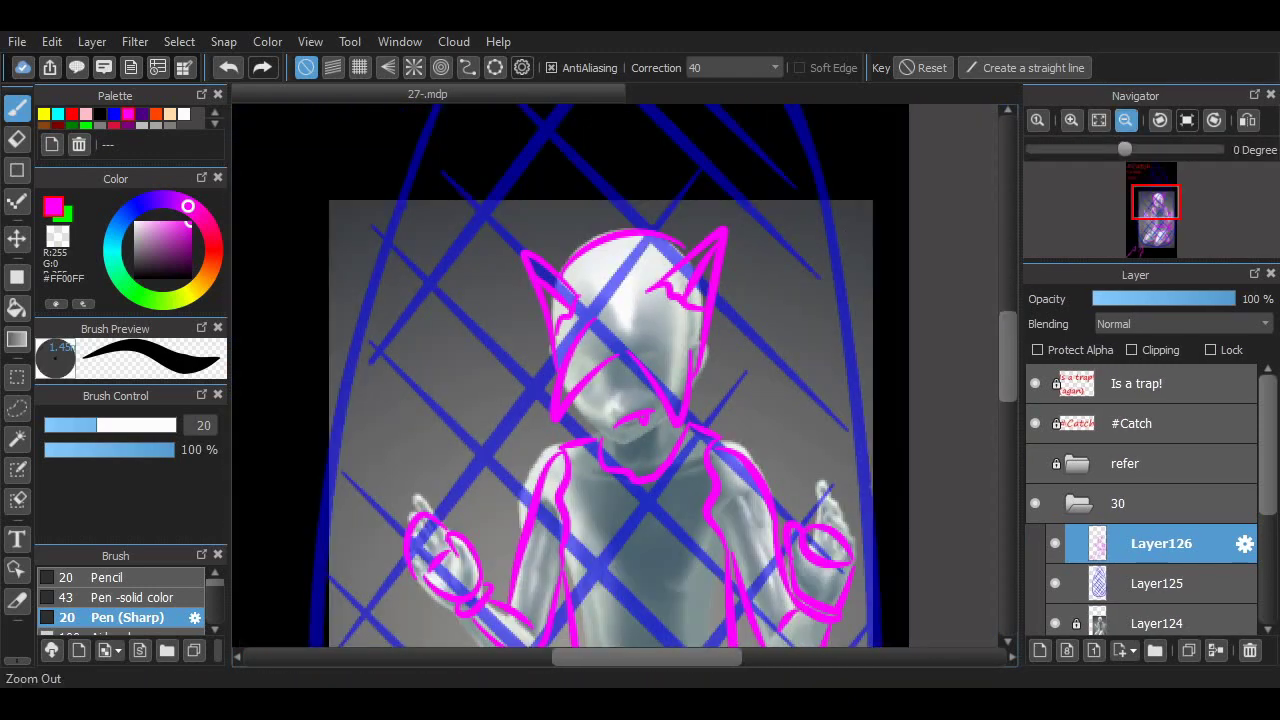
pyautogui.scroll(-2, 547, 376)
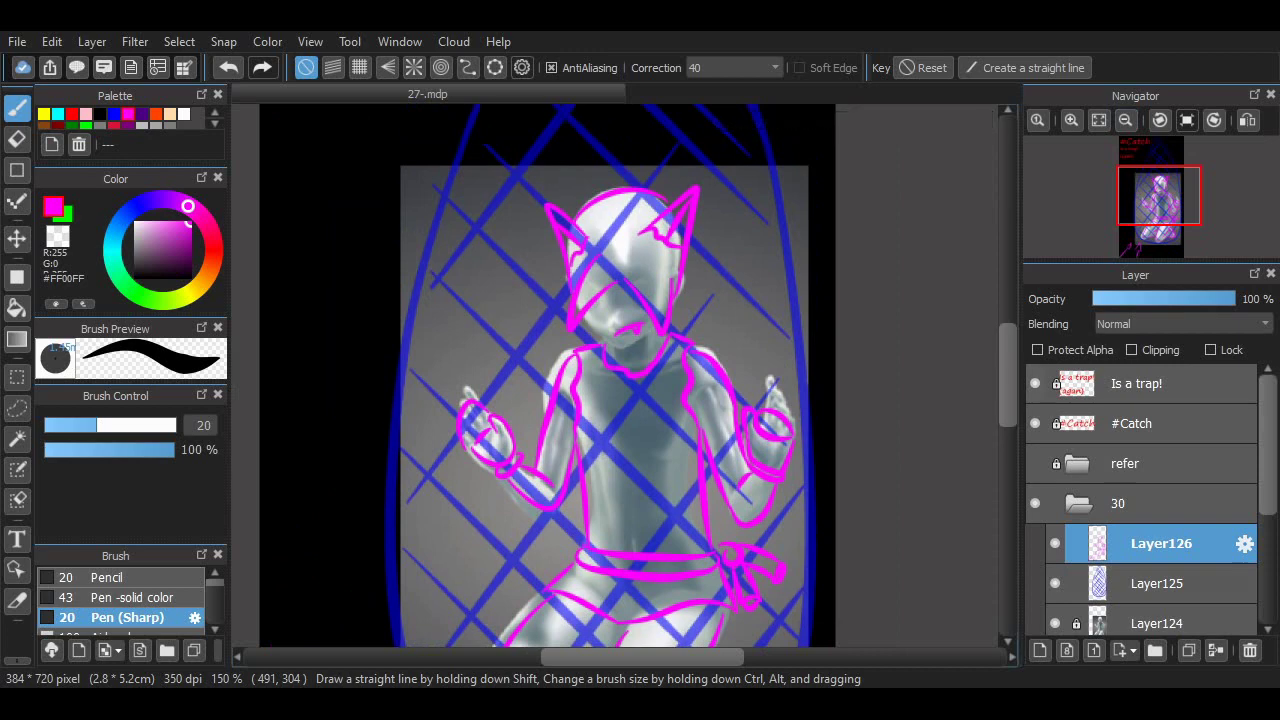
pyautogui.hotkey('ctrl', '+')
pyautogui.hotkey('ctrl', '+')
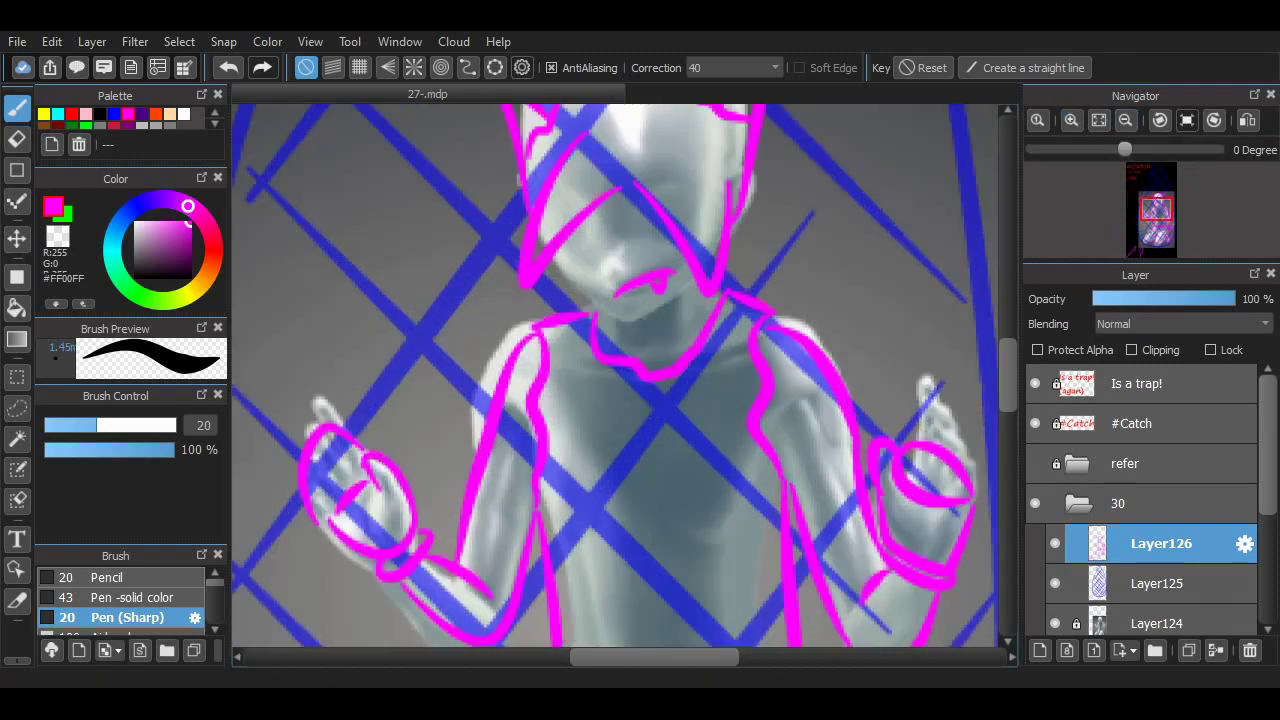
pyautogui.scroll(-3, 615, 376)
pyautogui.scroll(2, 809, 514)
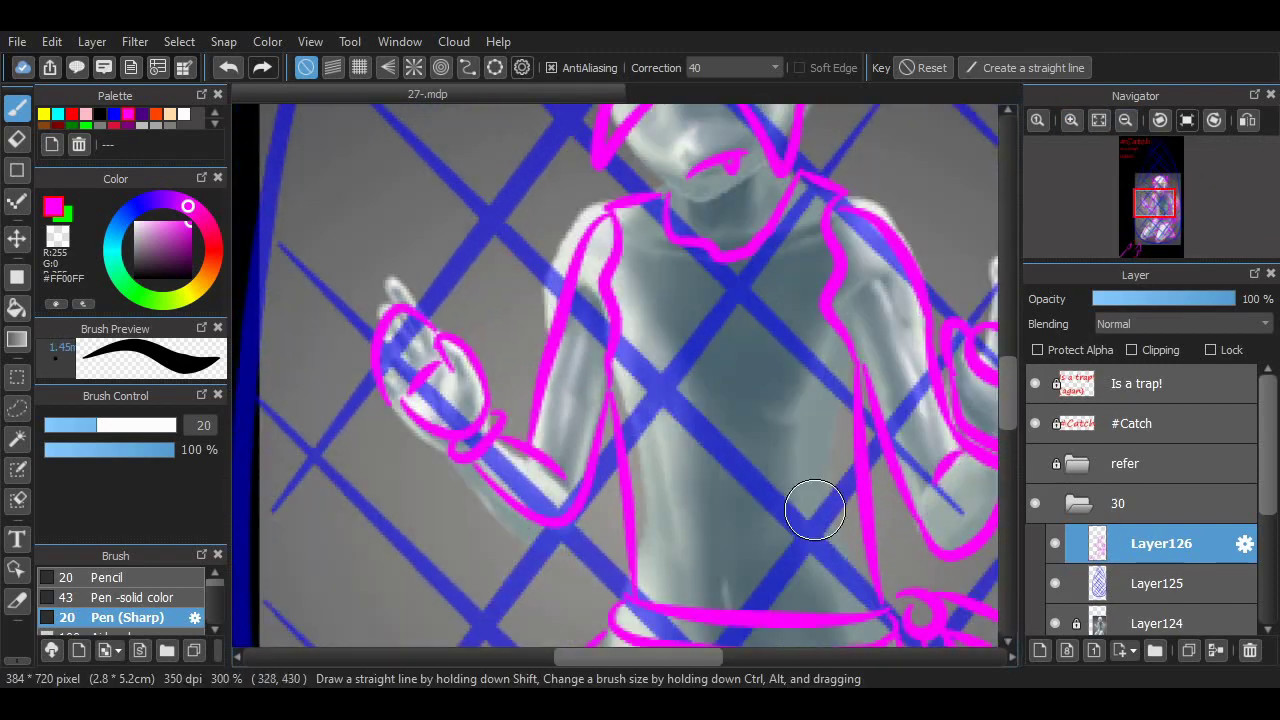
pyautogui.moveTo(725, 512); pyautogui.dragTo(848, 580)
pyautogui.moveTo(744, 290); pyautogui.dragTo(662, 402)
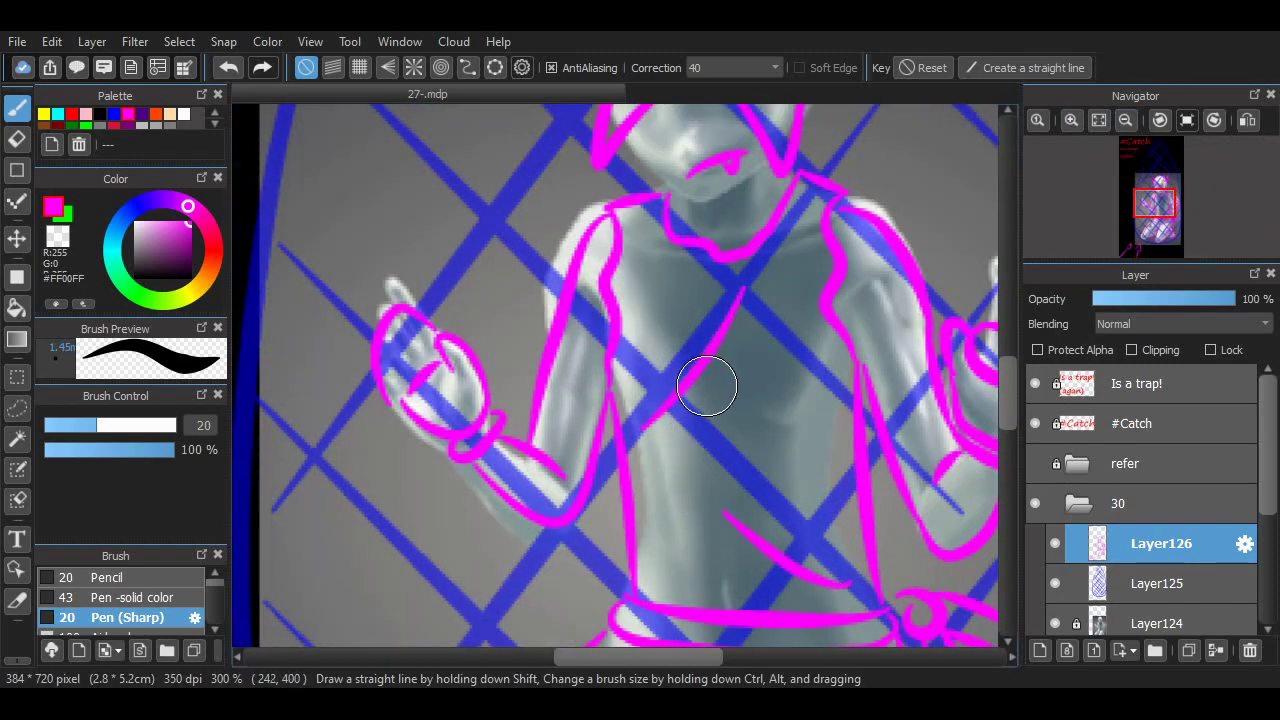
# - Draw the jaw and chin curve and a short neck line below the face in magenta, redoing the chin stroke
pyautogui.scroll(3, 673, 632)
pyautogui.hotkey('ctrl', '+')
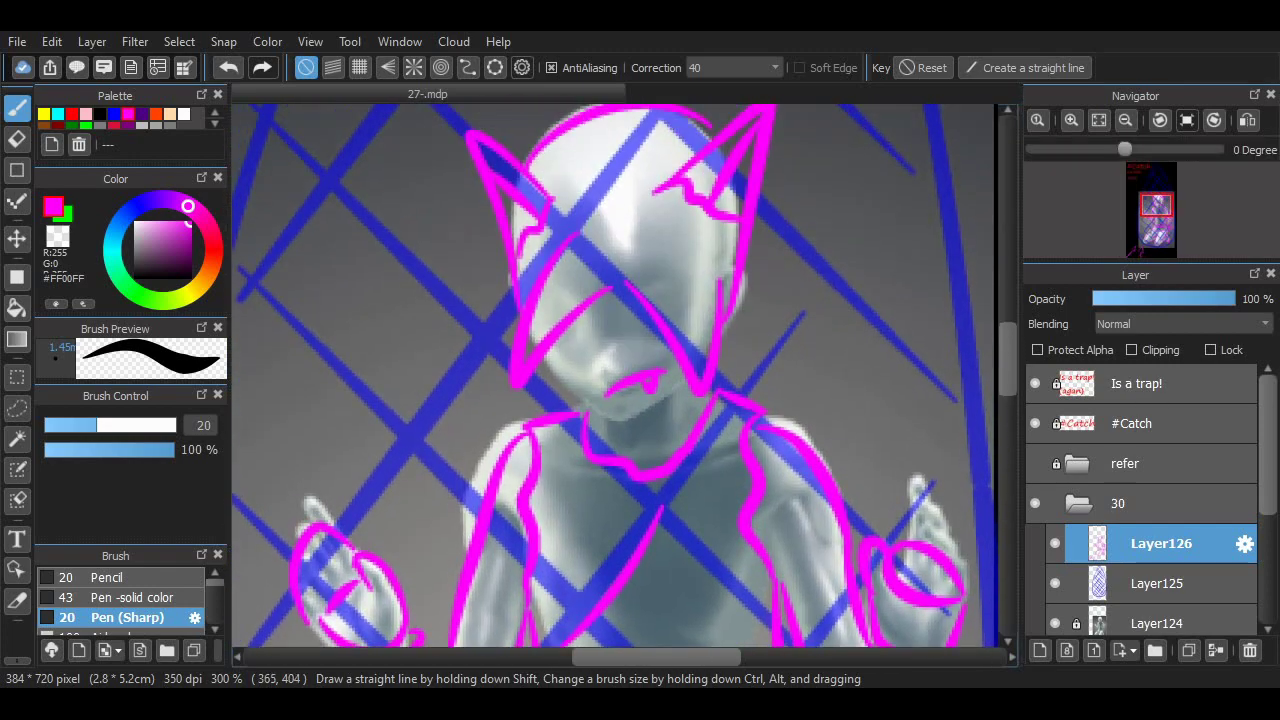
pyautogui.hotkey('ctrl', '+')
pyautogui.press('e')
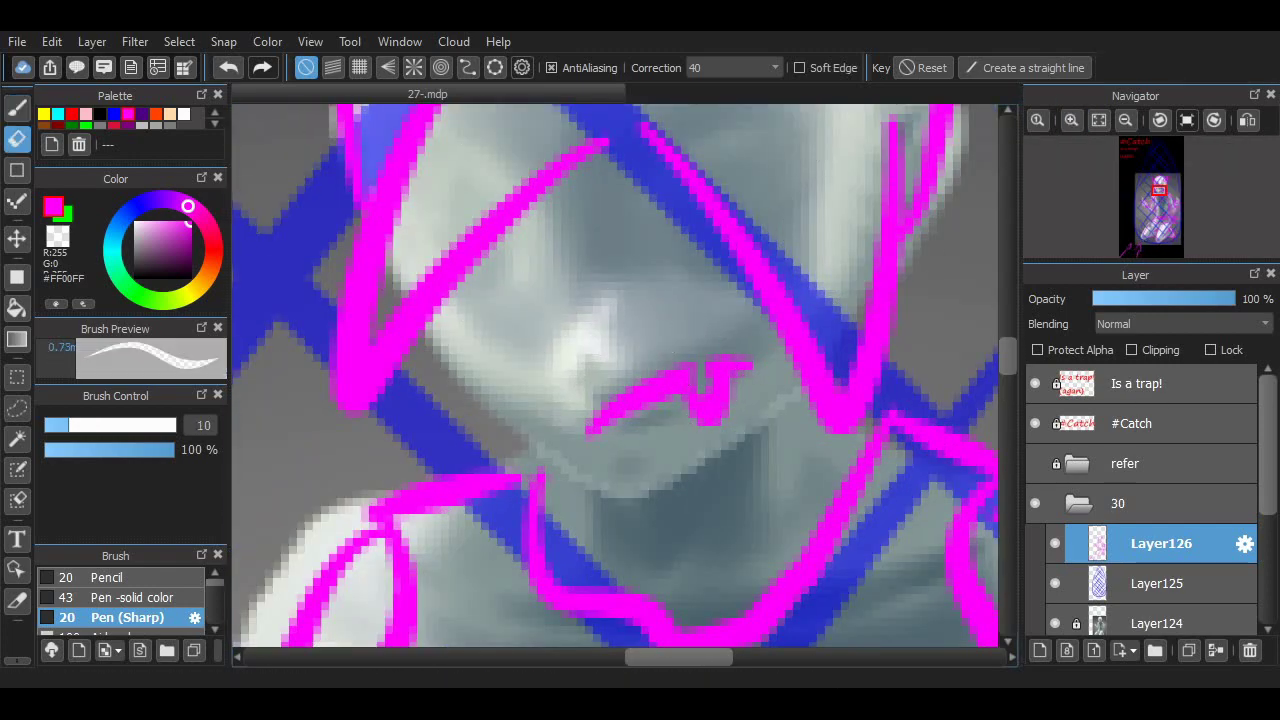
pyautogui.press('p')
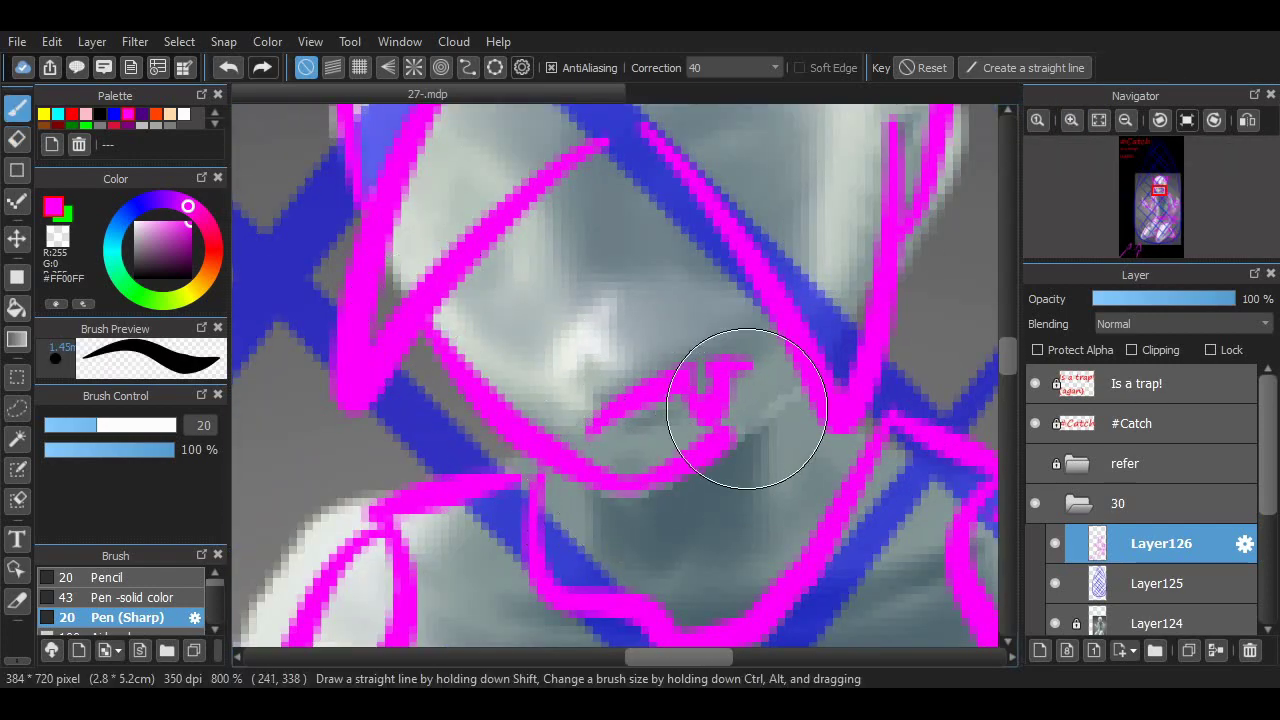
pyautogui.hotkey('ctrl', 'z')
pyautogui.moveTo(747, 408)
pyautogui.mouseDown()
pyautogui.moveTo(611, 537)
pyautogui.moveTo(509, 478)
pyautogui.moveTo(610, 553)
pyautogui.moveTo(536, 478)
pyautogui.mouseUp()
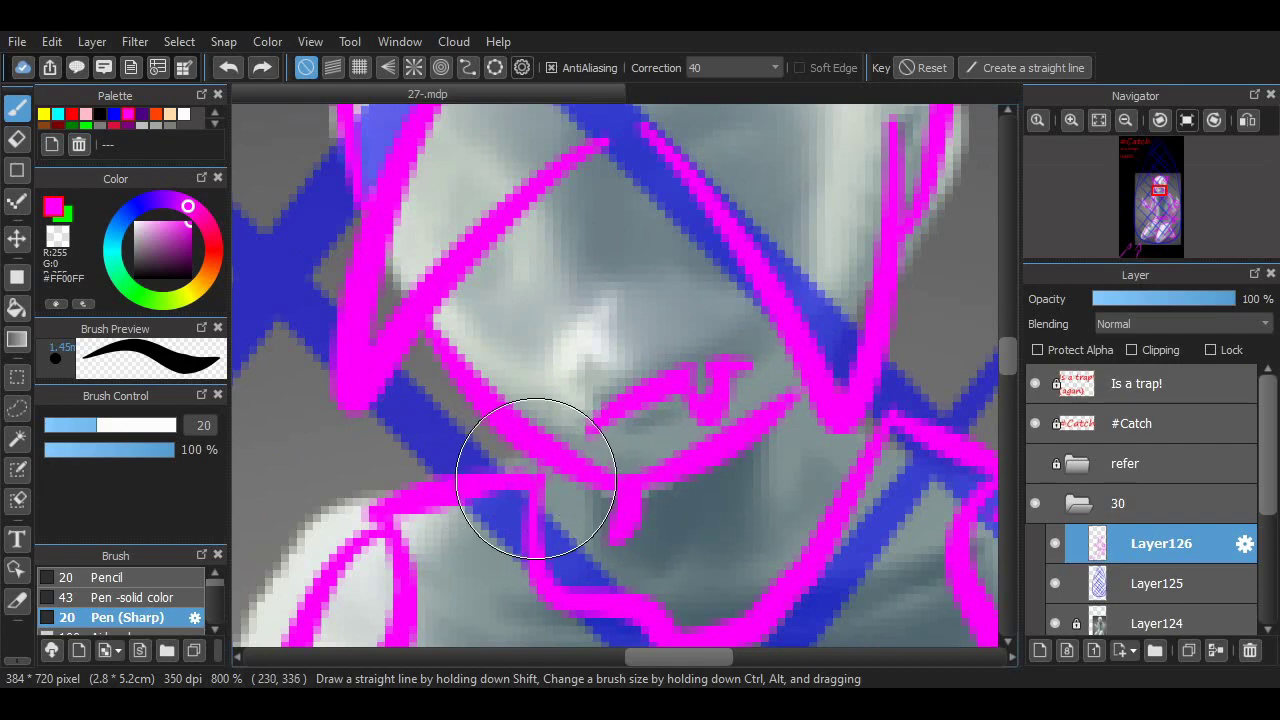
pyautogui.scroll(-4, 536, 478)
pyautogui.moveTo(1007, 352); pyautogui.dragTo(1007, 268)
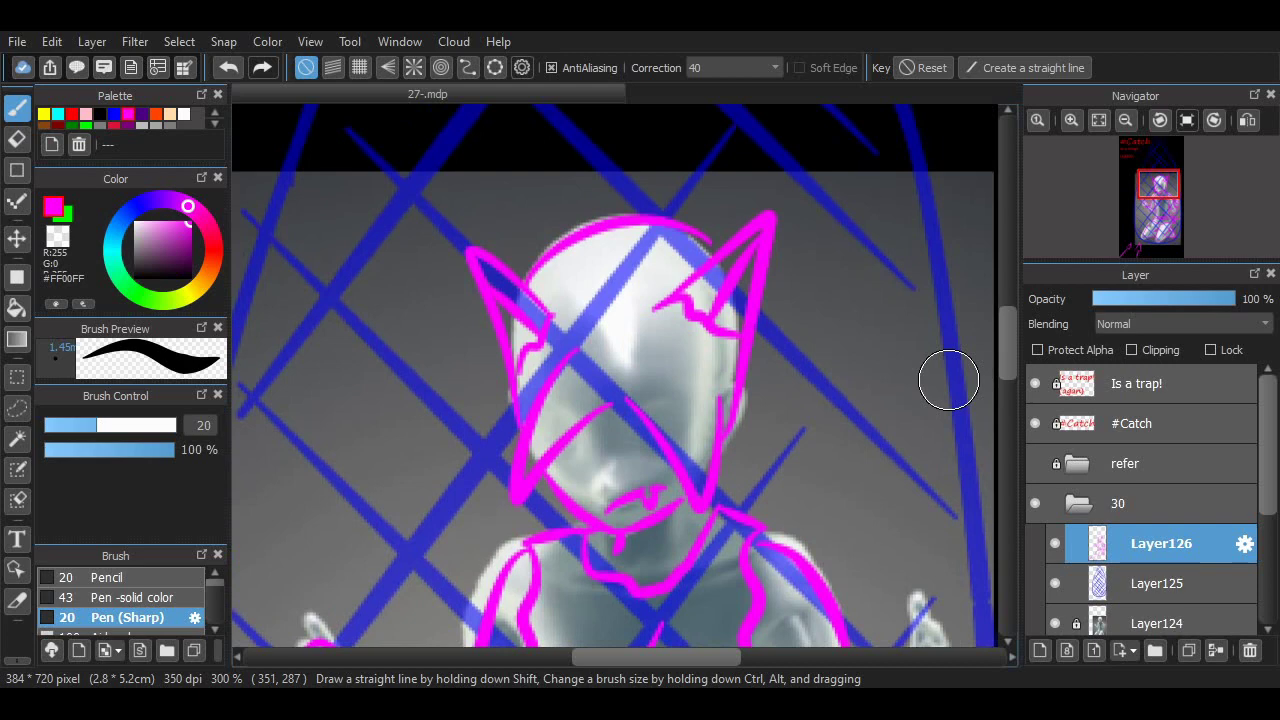
# - Join the fringe locks over the face with a pointed magenta peak and add a long lock and a short curved strand on the forehead
pyautogui.scroll(-3, 909, 141)
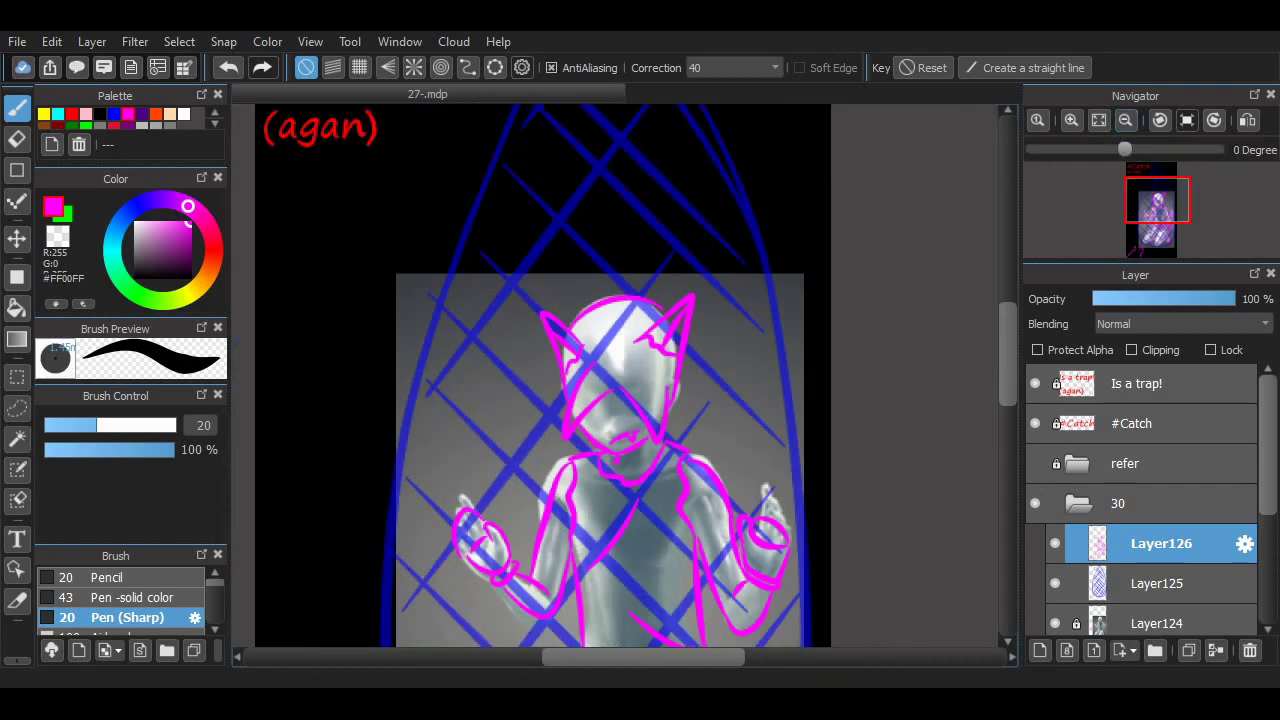
pyautogui.scroll(2, 909, 141)
pyautogui.scroll(-3, 700, 375)
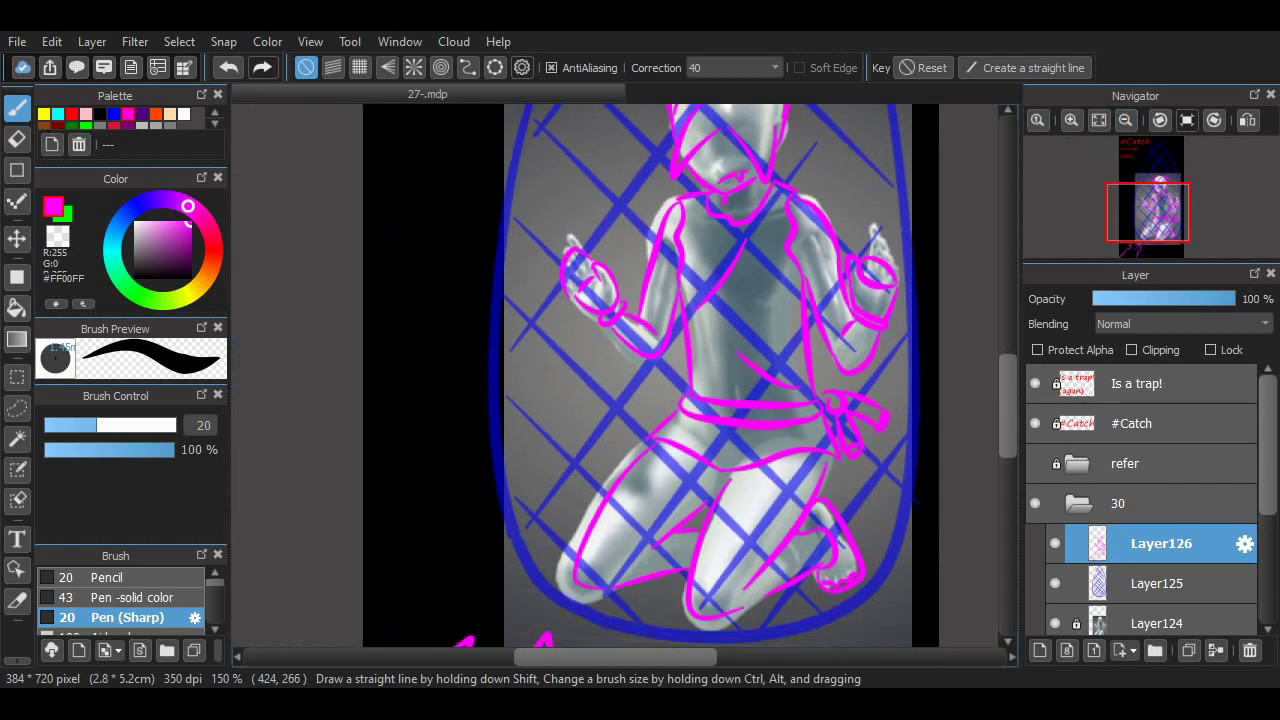
pyautogui.scroll(3, 871, 206)
pyautogui.moveTo(965, 192); pyautogui.dragTo(683, 273)
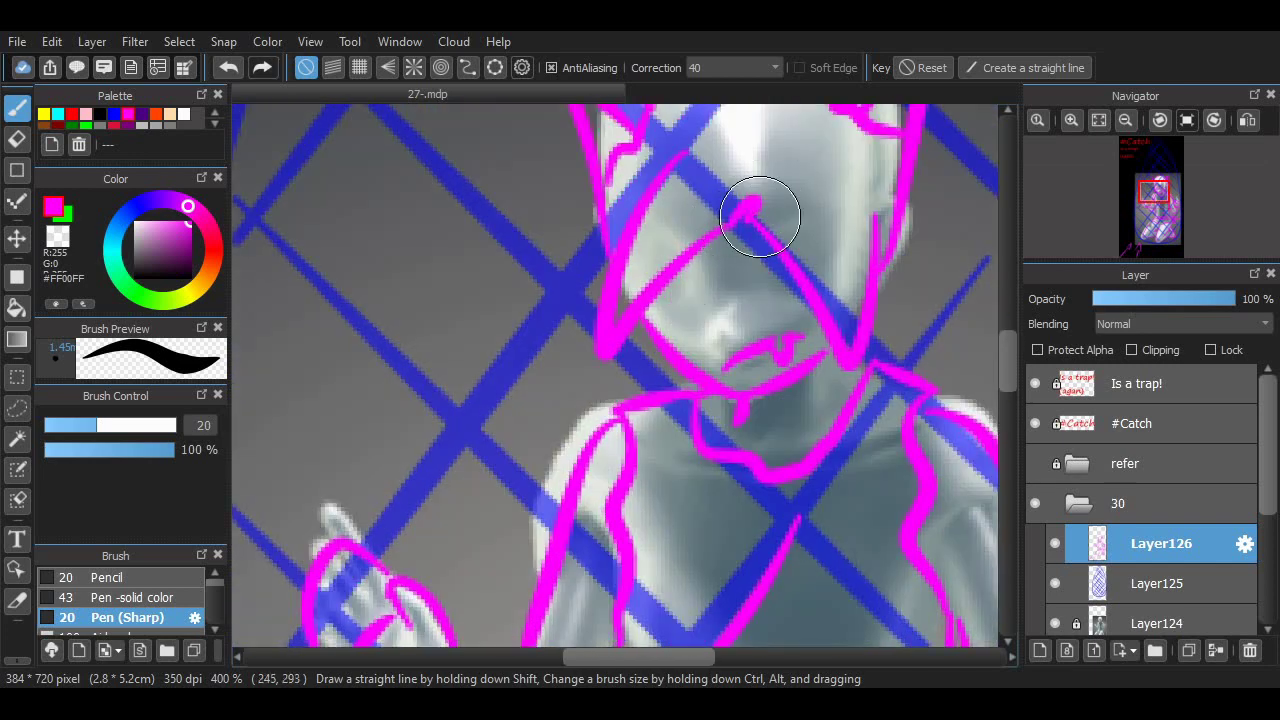
pyautogui.moveTo(763, 194); pyautogui.dragTo(858, 345)
pyautogui.scroll(3, 870, 335)
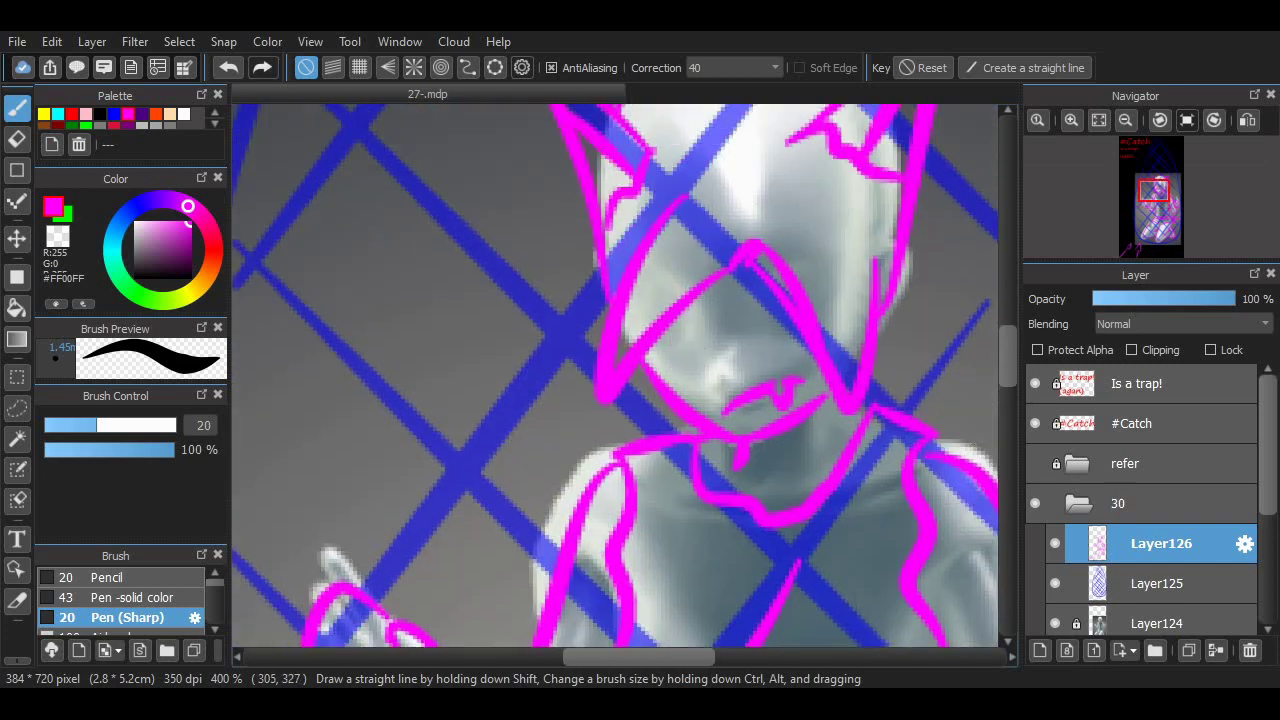
pyautogui.hotkey('ctrl', 'z')
pyautogui.moveTo(778, 265)
pyautogui.mouseDown()
pyautogui.moveTo(808, 410)
pyautogui.moveTo(898, 383)
pyautogui.moveTo(841, 440)
pyautogui.moveTo(841, 523)
pyautogui.mouseUp()
pyautogui.click(756, 305)
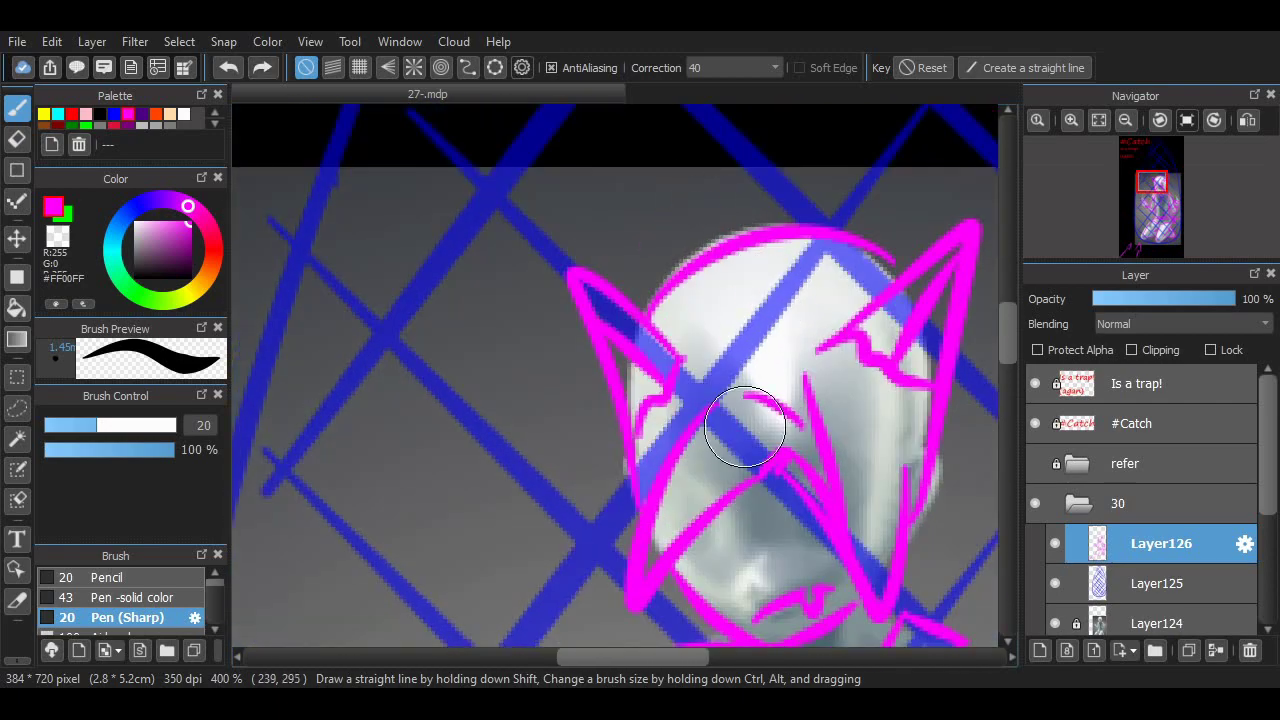
# - Edit the "Is a trap!" text layer so the bracketed line reads "(Agan?)"
pyautogui.hotkey('ctrl', '0')
pyautogui.scroll(4, 615, 385)
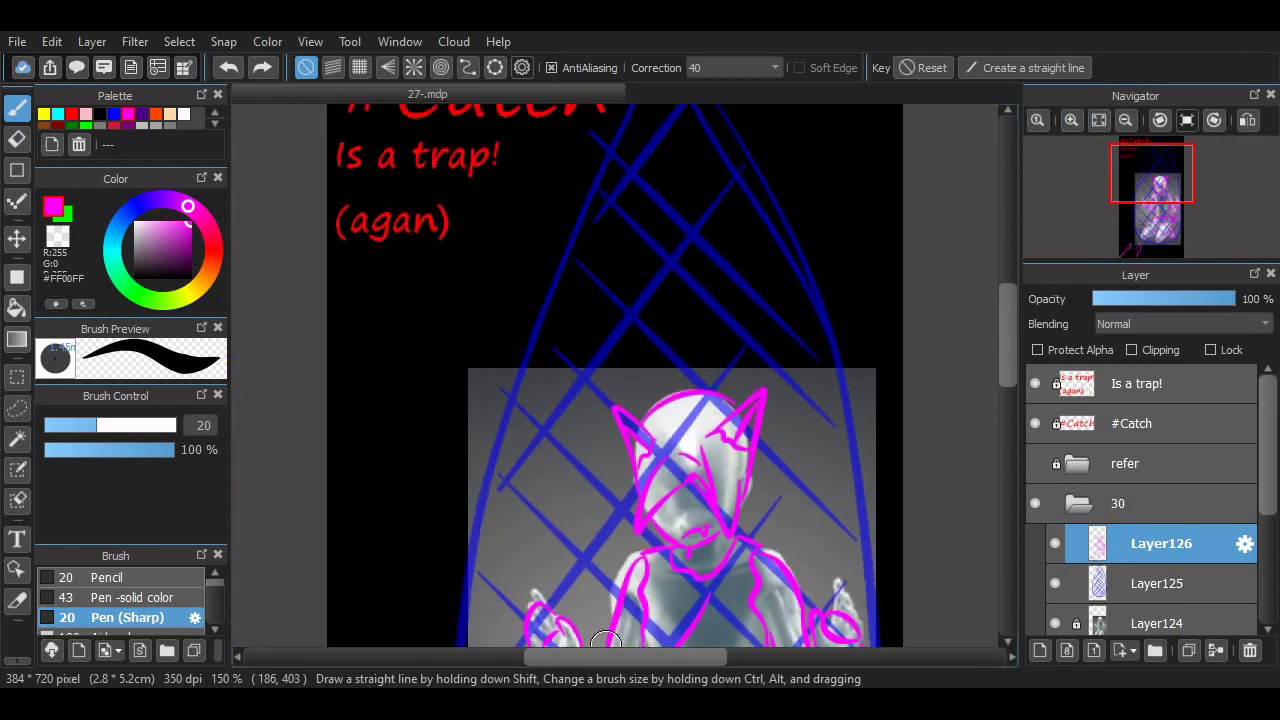
pyautogui.click(1150, 383)
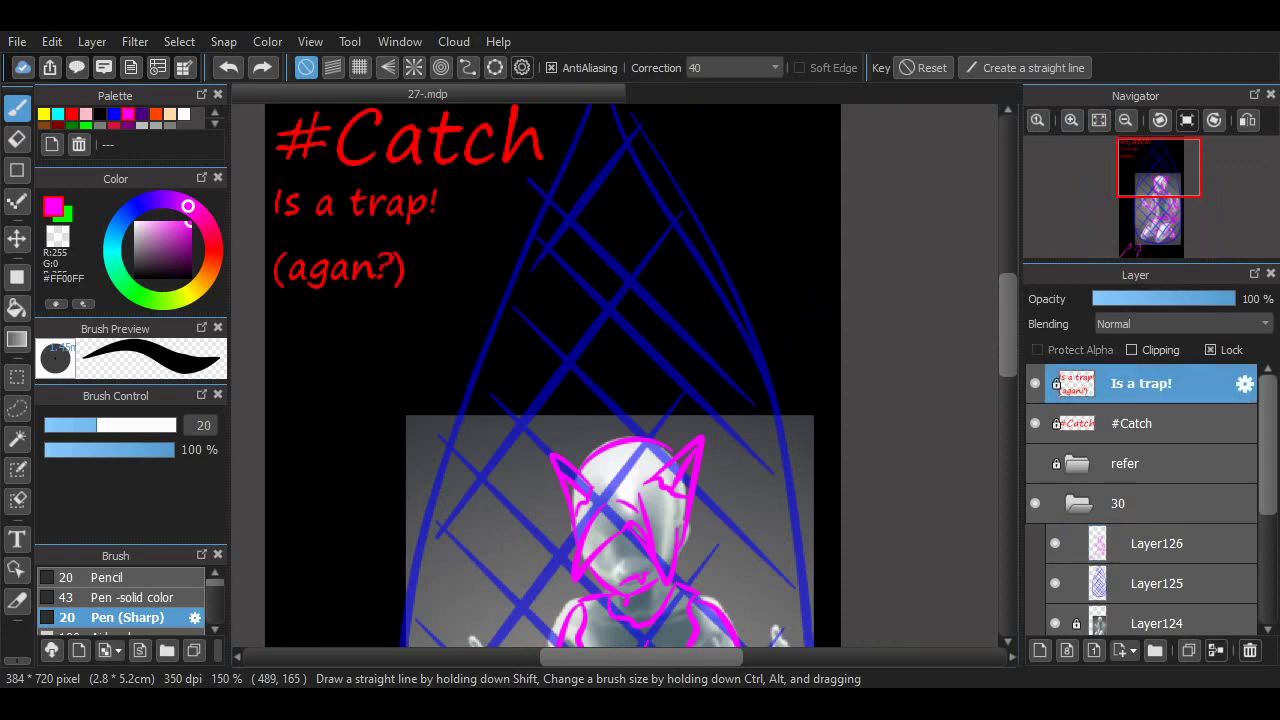
pyautogui.scroll(-5, 558, 376)
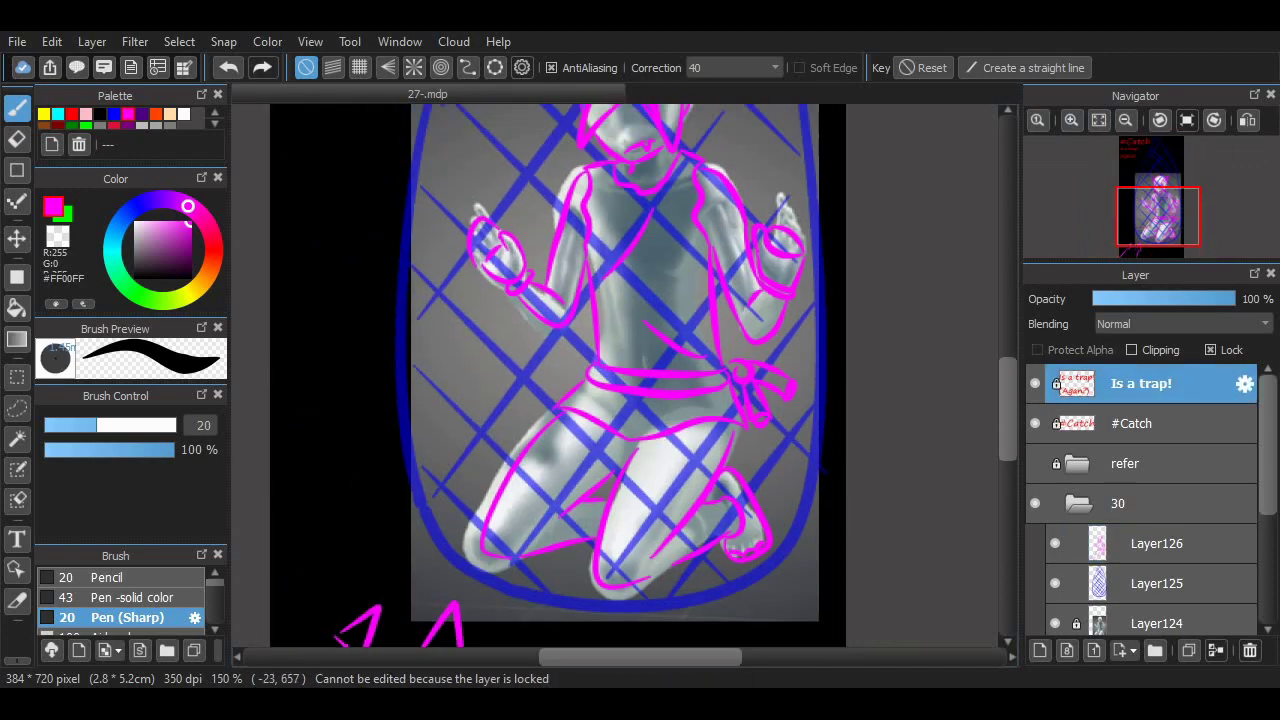
# - Select Layer126 and hide the mannequin reference on Layer124
pyautogui.click(1160, 543)
pyautogui.click(1055, 623)
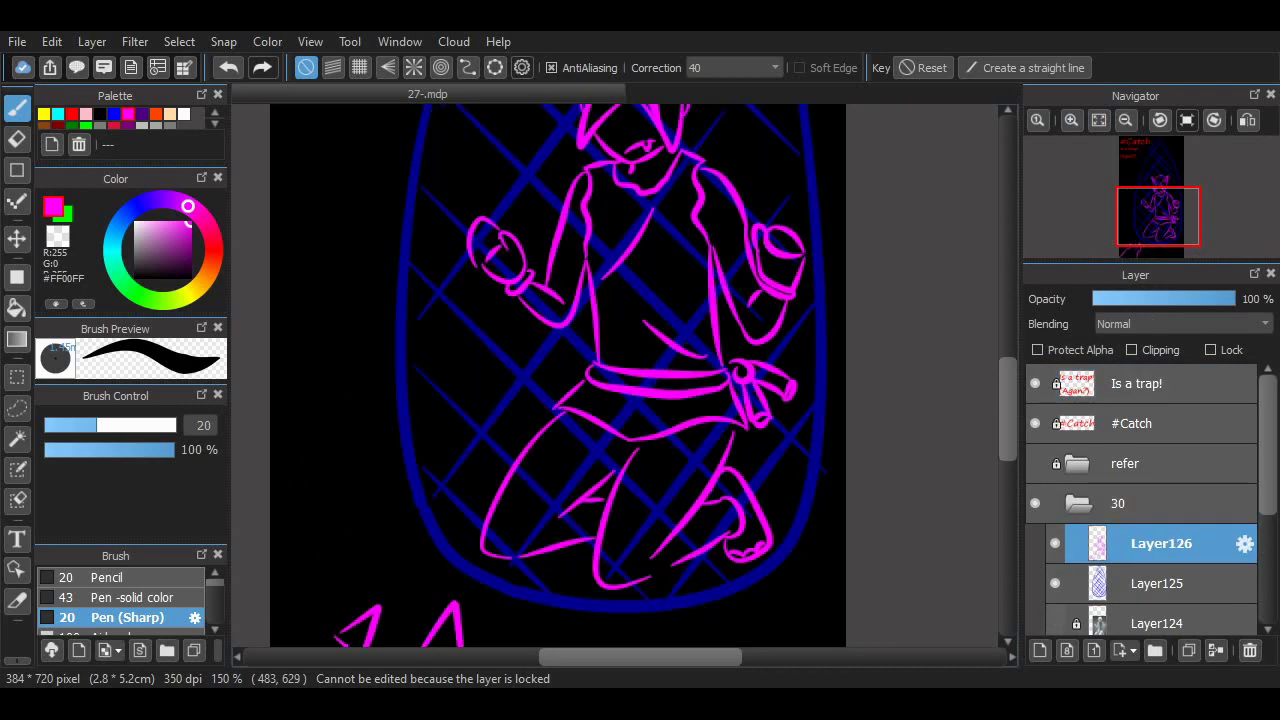
pyautogui.scroll(-3, 770, 440)
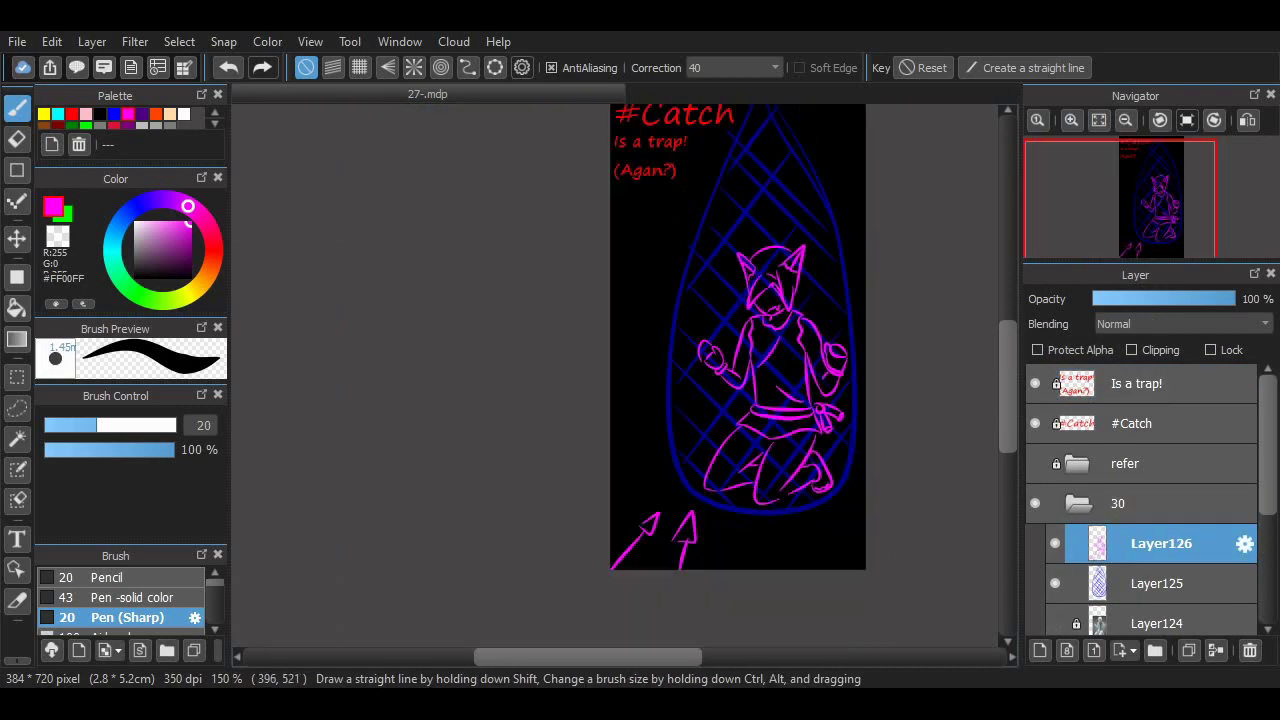
# - Add a new layer above Layer126 and lower the opacity of the magenta character sketch, leaving the new layer active
pyautogui.scroll(3, 770, 440)
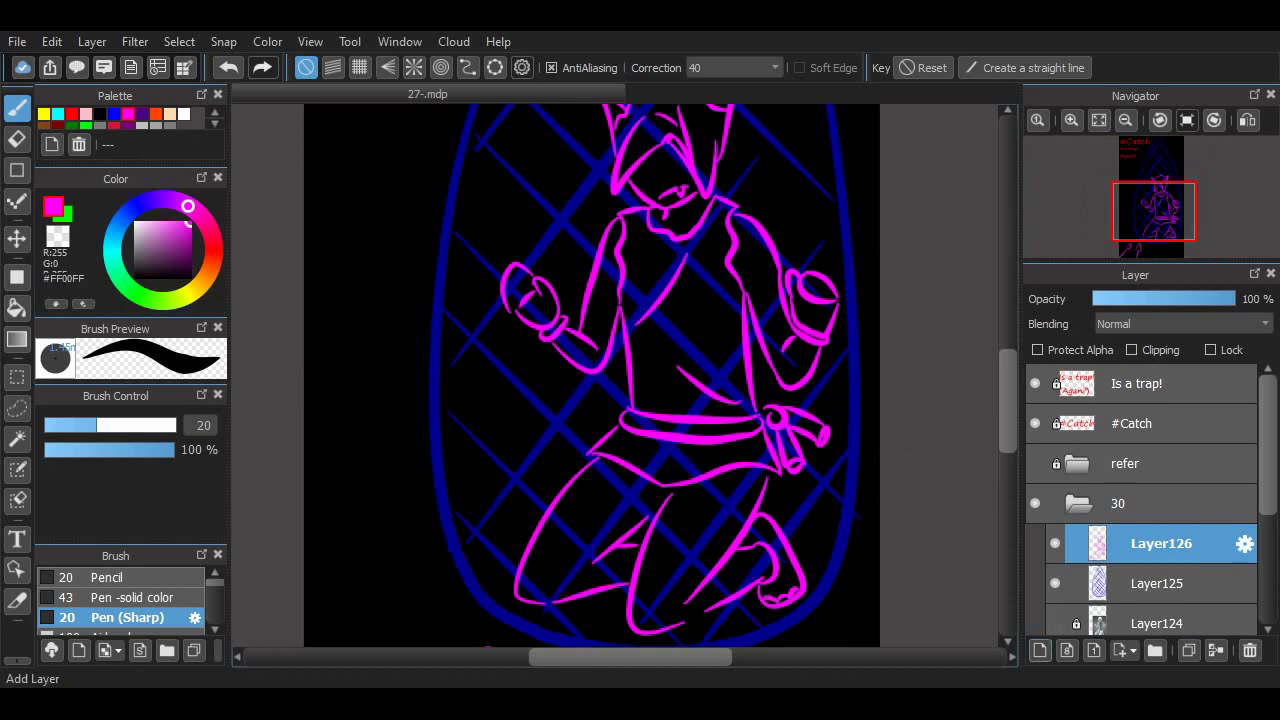
pyautogui.click(1160, 583)
pyautogui.keyDown('shift'); pyautogui.click(1157, 623); pyautogui.keyUp('shift')
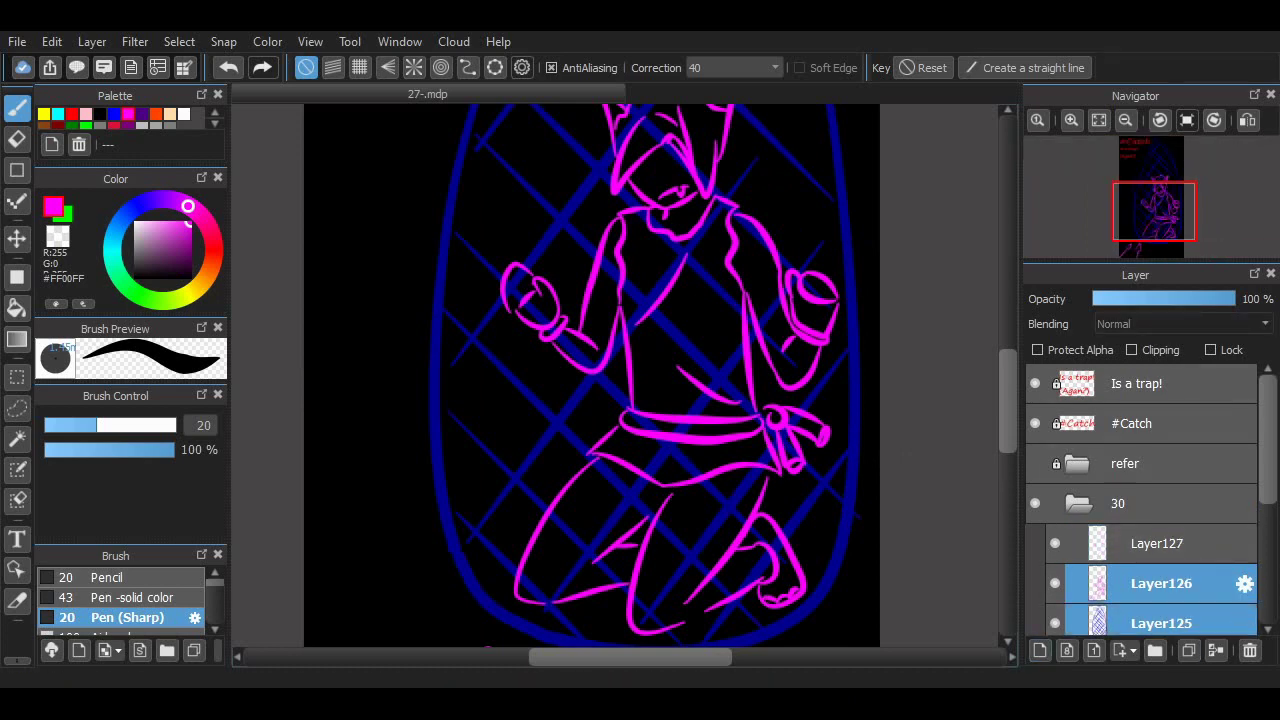
pyautogui.moveTo(1234, 299); pyautogui.dragTo(1200, 299)
pyautogui.click(1157, 543)
pyautogui.hscroll(2, 451, 391)
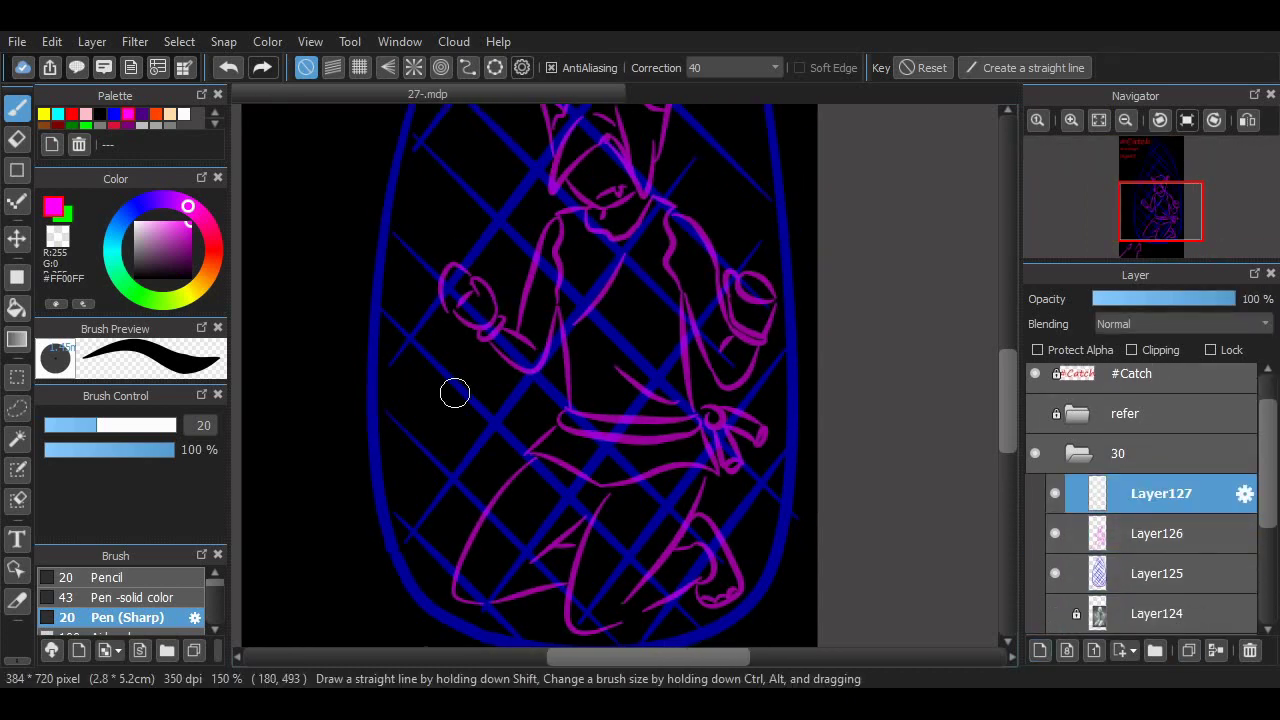
# - On Layer127, trace the character's fringe locks and the curved forehead strand in white (#FFFFFF), redoing misplaced strokes
pyautogui.click(184, 113)
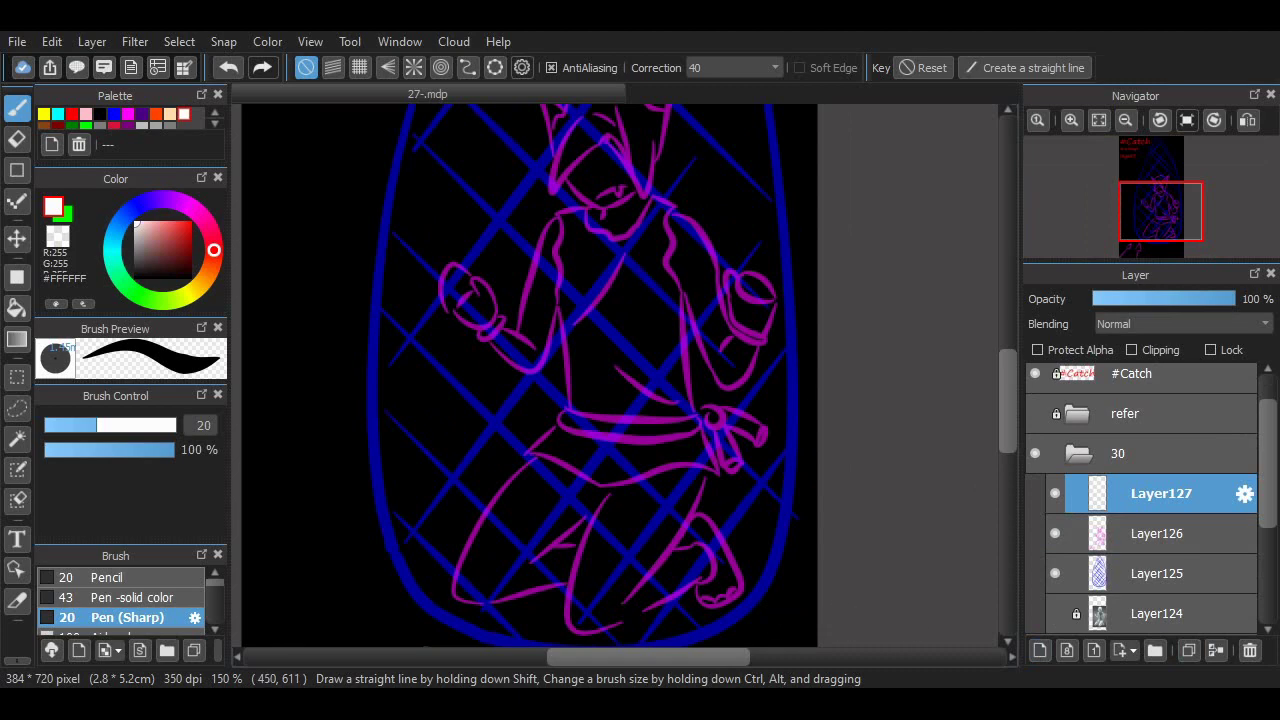
pyautogui.hotkey('ctrl', 'z')
pyautogui.scroll(5, 620, 300)
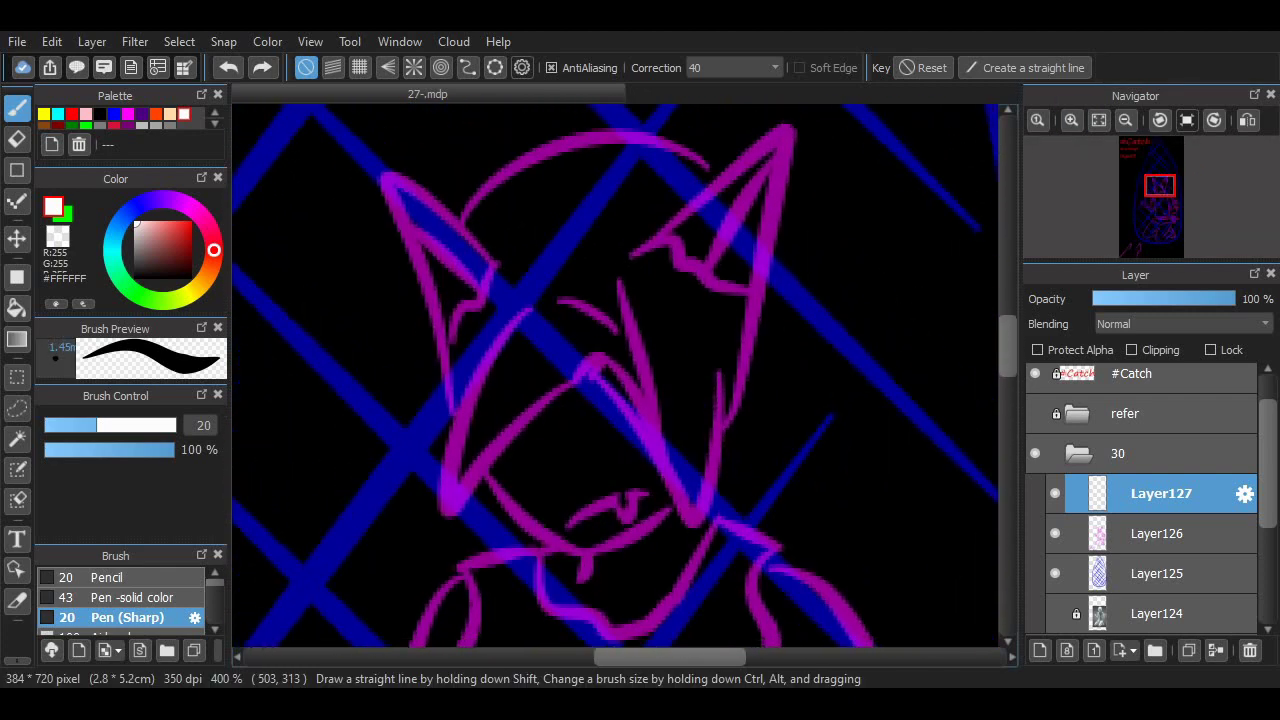
pyautogui.moveTo(609, 381); pyautogui.dragTo(505, 445)
pyautogui.hotkey('ctrl', 'z')
pyautogui.moveTo(614, 357)
pyautogui.mouseDown()
pyautogui.moveTo(460, 482)
pyautogui.moveTo(530, 308)
pyautogui.mouseUp()
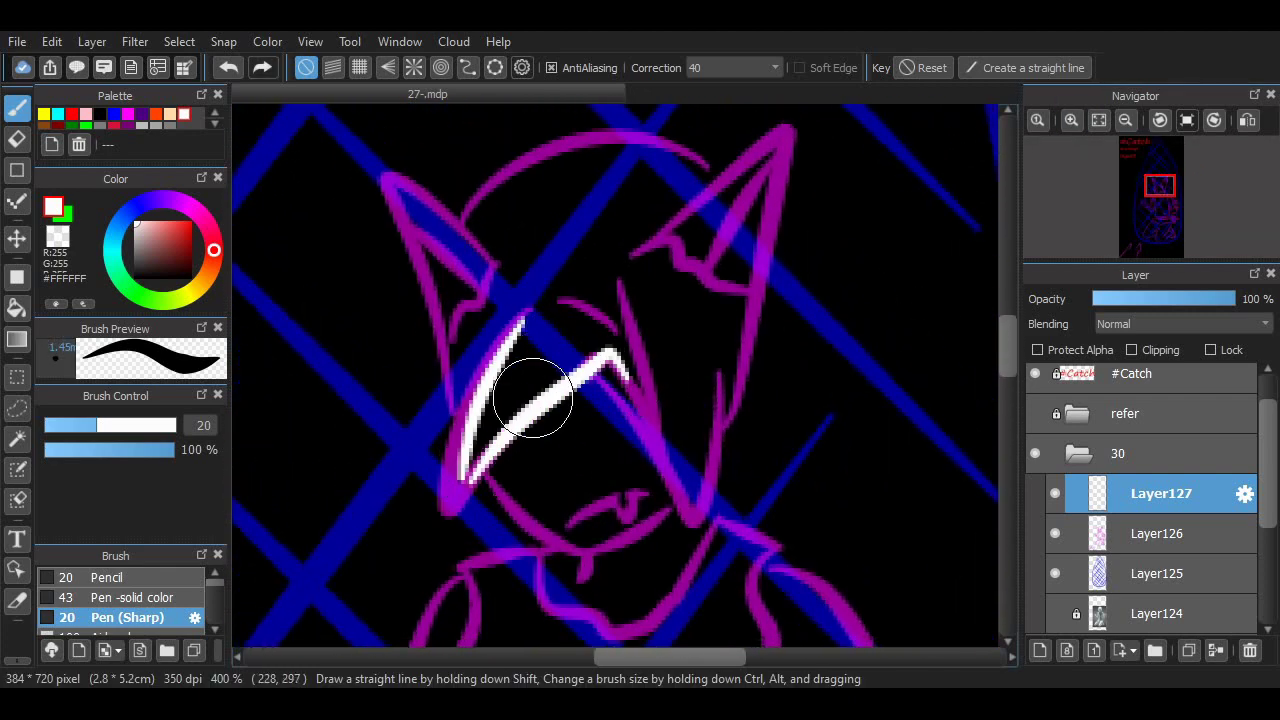
pyautogui.hotkey('ctrl', 'z')
pyautogui.moveTo(468, 478); pyautogui.dragTo(530, 305)
pyautogui.moveTo(610, 352)
pyautogui.mouseDown()
pyautogui.moveTo(657, 466)
pyautogui.moveTo(725, 300)
pyautogui.mouseUp()
pyautogui.hotkey('ctrl', 'z')
pyautogui.moveTo(614, 328)
pyautogui.mouseDown()
pyautogui.moveTo(684, 471)
pyautogui.moveTo(700, 374)
pyautogui.moveTo(639, 375)
pyautogui.moveTo(721, 330)
pyautogui.mouseUp()
pyautogui.hotkey('ctrl', 'z')
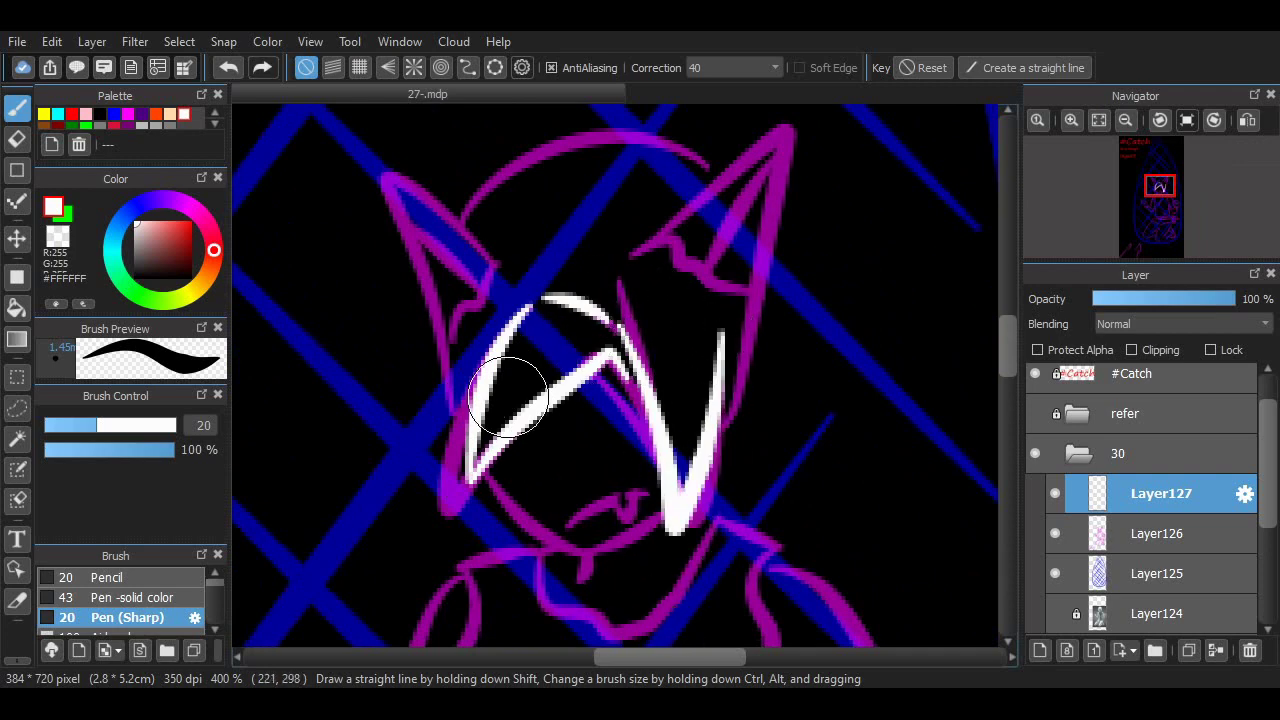
# - Trace the pointed ear on the right and its inner fur edge in white, redoing the first stroke
pyautogui.moveTo(727, 404); pyautogui.dragTo(815, 122)
pyautogui.hotkey('ctrl', 'z')
pyautogui.moveTo(734, 374)
pyautogui.mouseDown()
pyautogui.moveTo(808, 122)
pyautogui.moveTo(679, 256)
pyautogui.moveTo(693, 251)
pyautogui.moveTo(649, 237)
pyautogui.moveTo(745, 284)
pyautogui.mouseUp()
# - Trace the pointed ear on the left with its inner fur and the curved top of the head in white
pyautogui.moveTo(497, 264); pyautogui.dragTo(410, 190)
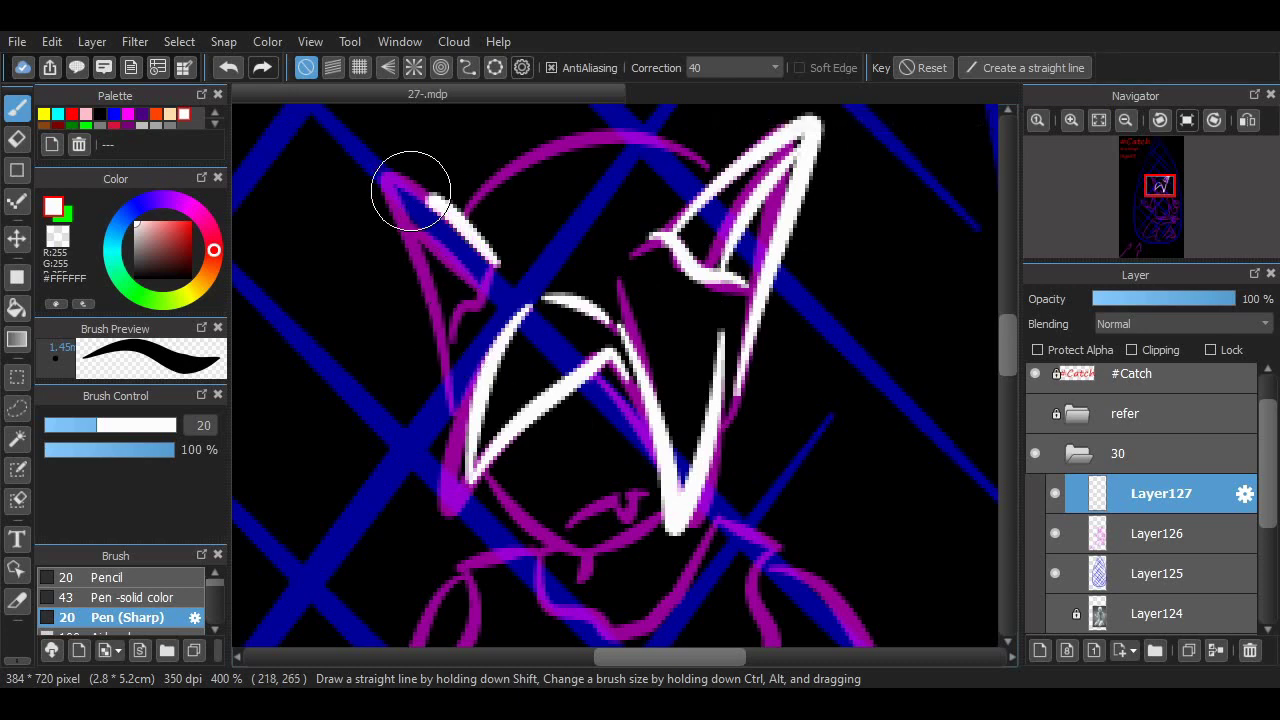
pyautogui.hotkey('ctrl', 'z')
pyautogui.moveTo(466, 443)
pyautogui.mouseDown()
pyautogui.moveTo(419, 295)
pyautogui.moveTo(513, 275)
pyautogui.moveTo(413, 224)
pyautogui.moveTo(505, 268)
pyautogui.mouseUp()
pyautogui.hotkey('ctrl', 'z')
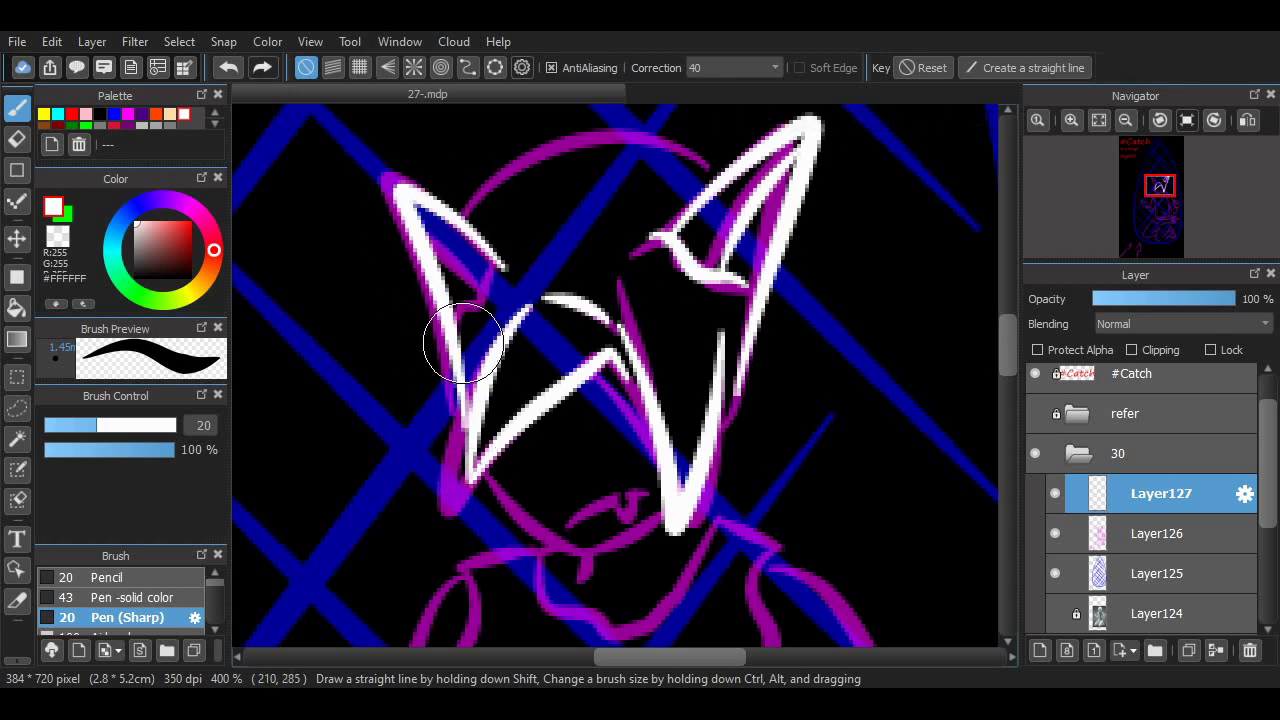
pyautogui.moveTo(412, 213)
pyautogui.mouseDown()
pyautogui.moveTo(480, 301)
pyautogui.moveTo(543, 271)
pyautogui.mouseUp()
pyautogui.hotkey('ctrl', 'z')
pyautogui.moveTo(460, 320)
pyautogui.mouseDown()
pyautogui.moveTo(491, 257)
pyautogui.moveTo(677, 194)
pyautogui.mouseUp()
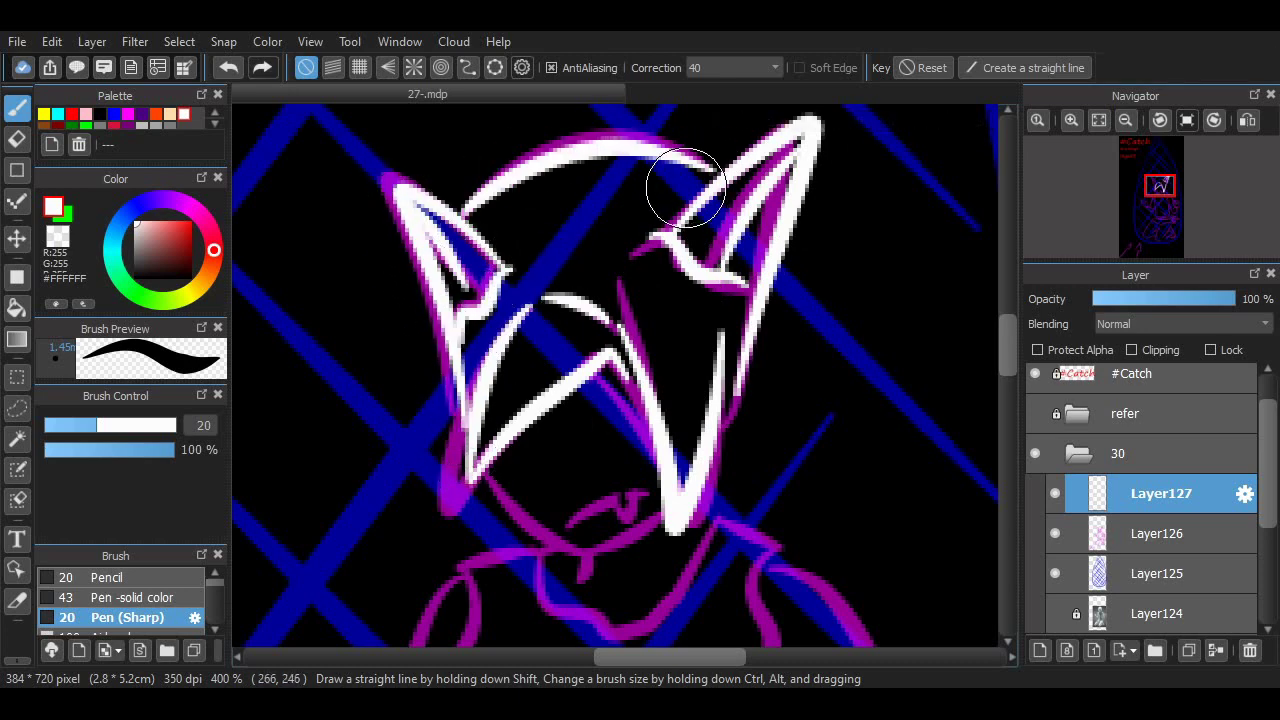
# - Trace the frowning mouth with its fang in white and add a small vertical mark above it, redoing misplaced strokes
pyautogui.click(1071, 120)
pyautogui.scroll(-2, 686, 357)
pyautogui.moveTo(545, 405); pyautogui.dragTo(663, 378)
pyautogui.hotkey('ctrl', 'z')
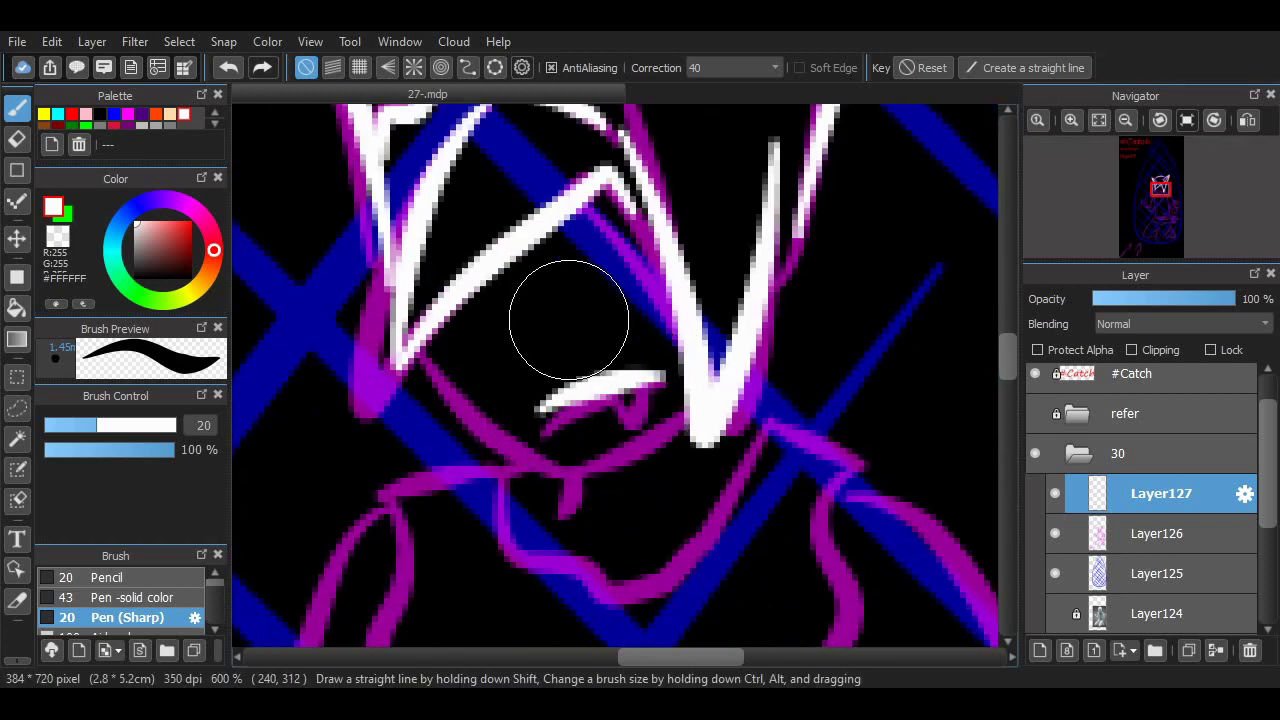
pyautogui.moveTo(864, 332); pyautogui.dragTo(886, 422)
pyautogui.hotkey('ctrl', 'z')
pyautogui.hotkey('ctrl', 'z')
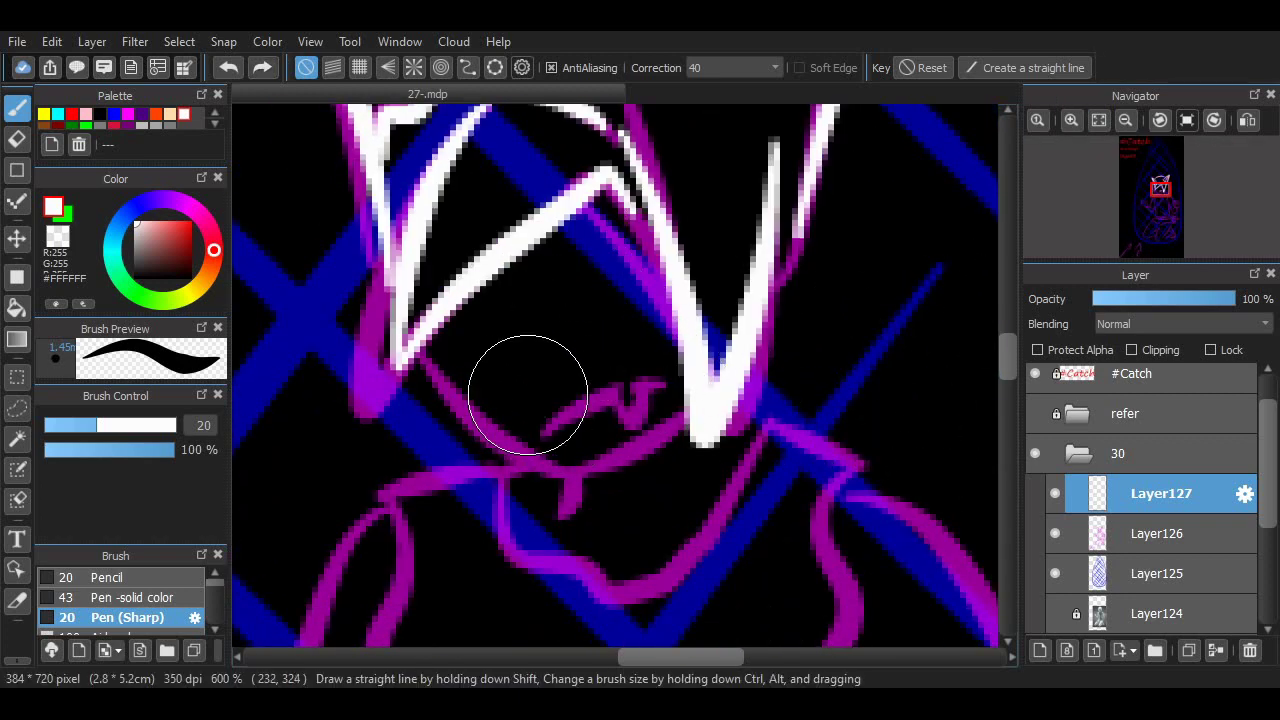
pyautogui.moveTo(540, 410); pyautogui.dragTo(662, 378)
pyautogui.hotkey('ctrl', 'z')
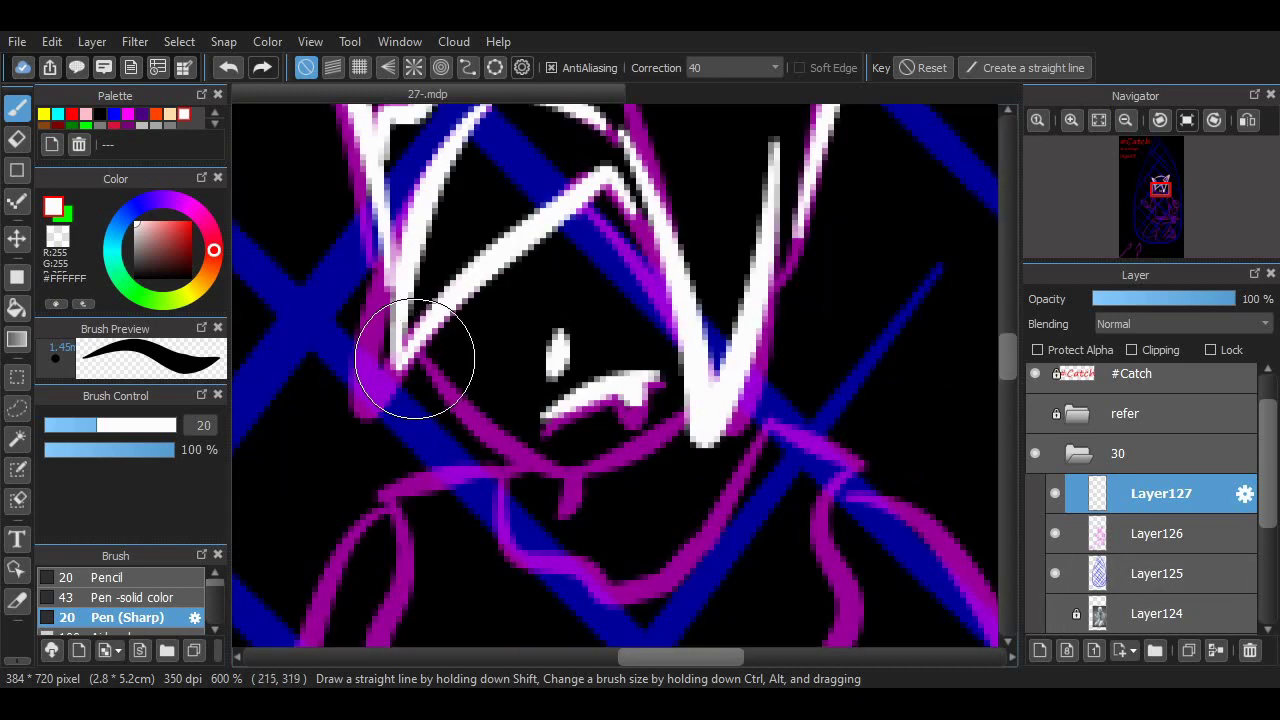
# - Trace the jaw and chin curve between the side locks in white, comparing alternative strokes by undoing and redoing them
pyautogui.moveTo(418, 345)
pyautogui.mouseDown()
pyautogui.moveTo(514, 433)
pyautogui.moveTo(660, 436)
pyautogui.mouseUp()
pyautogui.hotkey('ctrl', 'z')
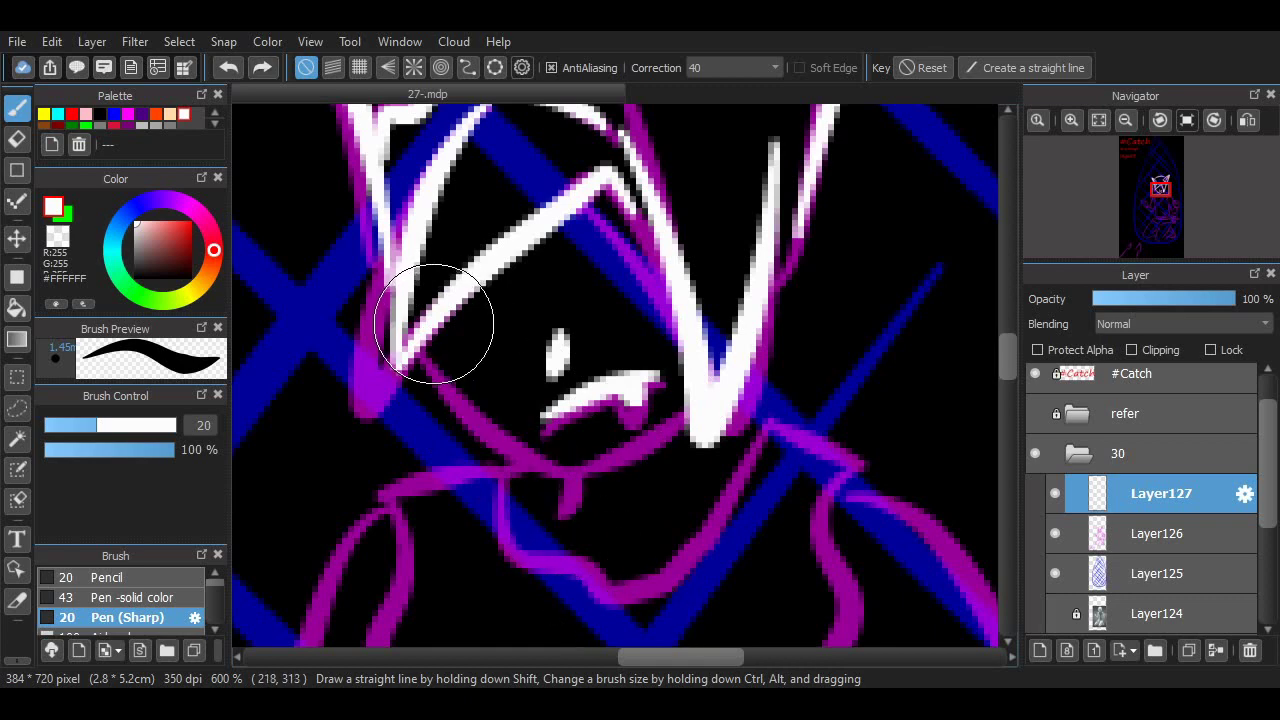
pyautogui.hotkey('ctrl', 'y')
pyautogui.hotkey('ctrl', 'z')
pyautogui.hotkey('ctrl', 'y')
pyautogui.moveTo(596, 508); pyautogui.dragTo(668, 537)
pyautogui.scroll(-1, 762, 408)
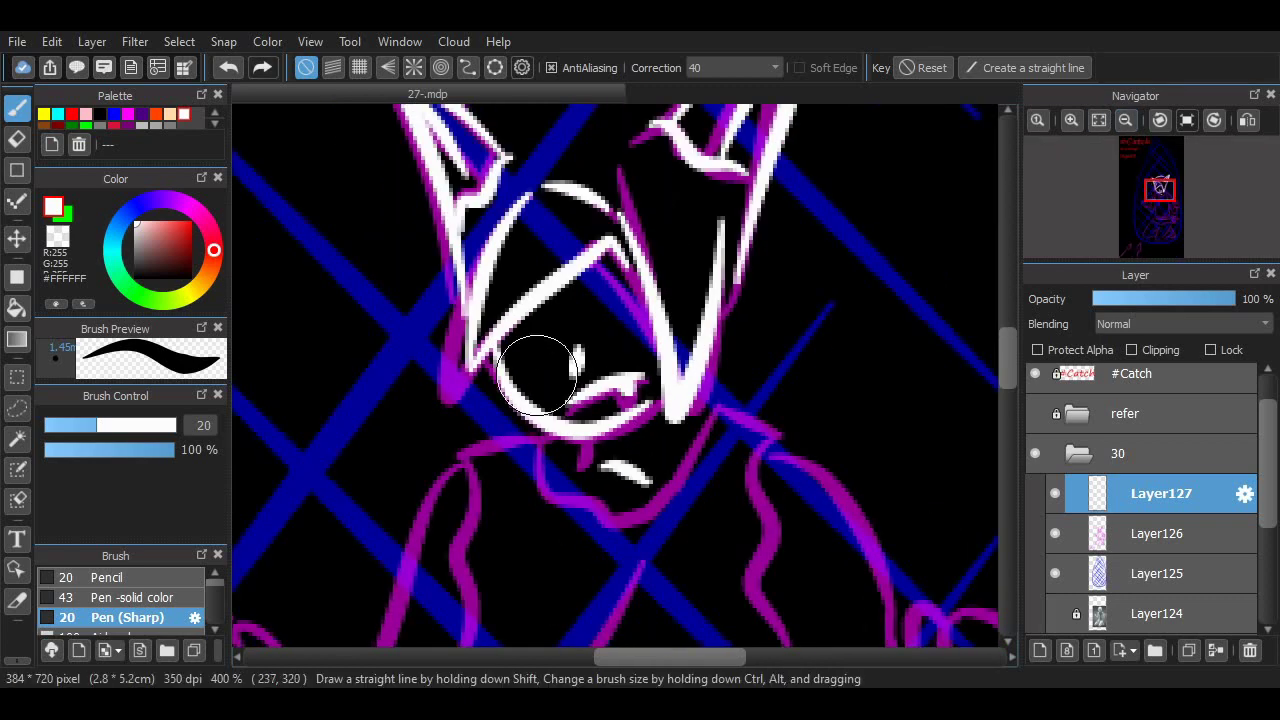
pyautogui.hotkey('ctrl', 'z')
pyautogui.hotkey('ctrl', 'z')
pyautogui.hotkey('ctrl', 'y')
pyautogui.hotkey('ctrl', 'y')
pyautogui.hotkey('ctrl', 'z')
pyautogui.hotkey('ctrl', 'z')
pyautogui.hotkey('ctrl', 'y')
pyautogui.hotkey('ctrl', 'y')
pyautogui.hotkey('ctrl', 'z')
pyautogui.hotkey('ctrl', 'z')
pyautogui.hotkey('ctrl', 'y')
pyautogui.hotkey('ctrl', 'y')
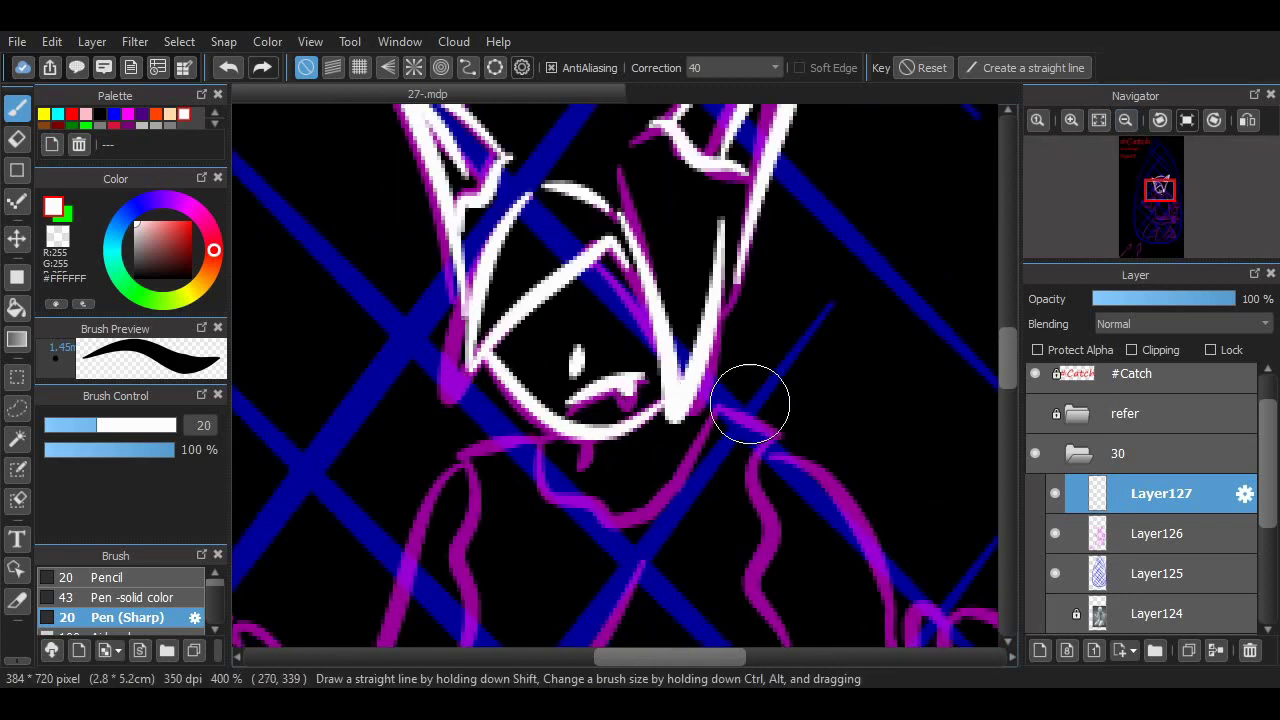
# - Trace the short neck line and the jagged tunic collar below the chin in white
pyautogui.scroll(-3, 971, 350)
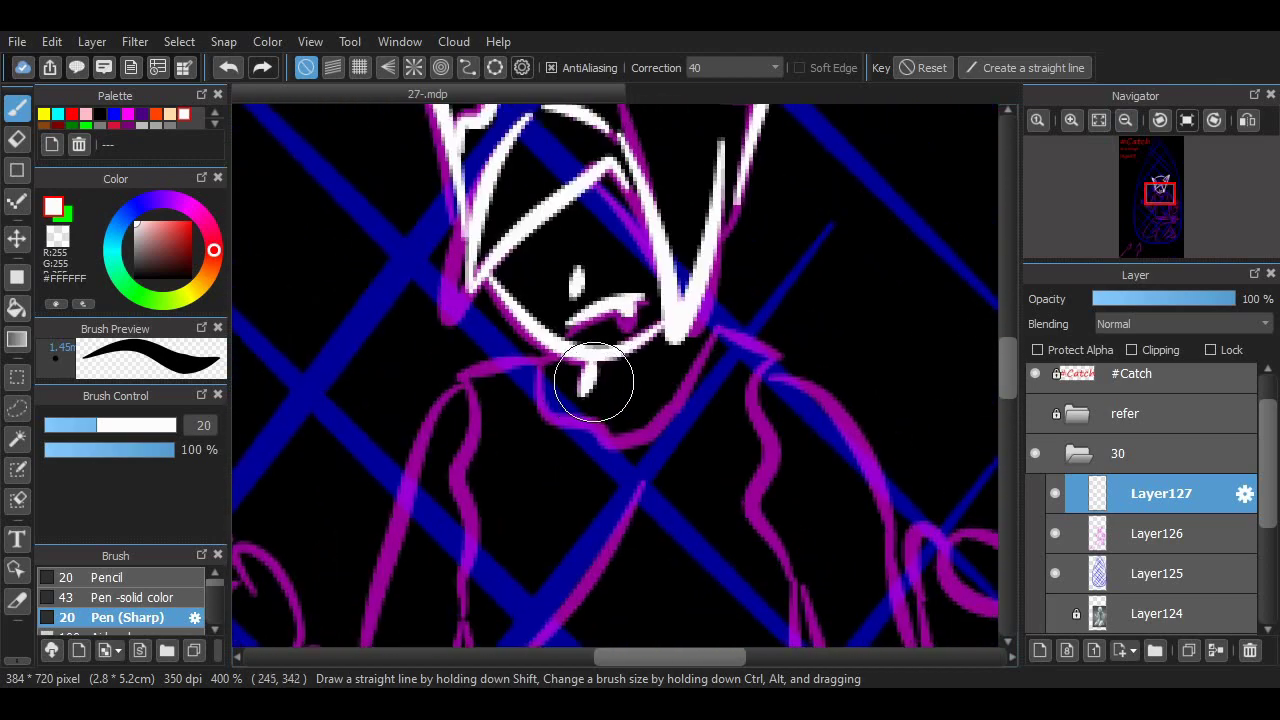
pyautogui.moveTo(544, 360)
pyautogui.mouseDown()
pyautogui.moveTo(625, 443)
pyautogui.moveTo(714, 323)
pyautogui.mouseUp()
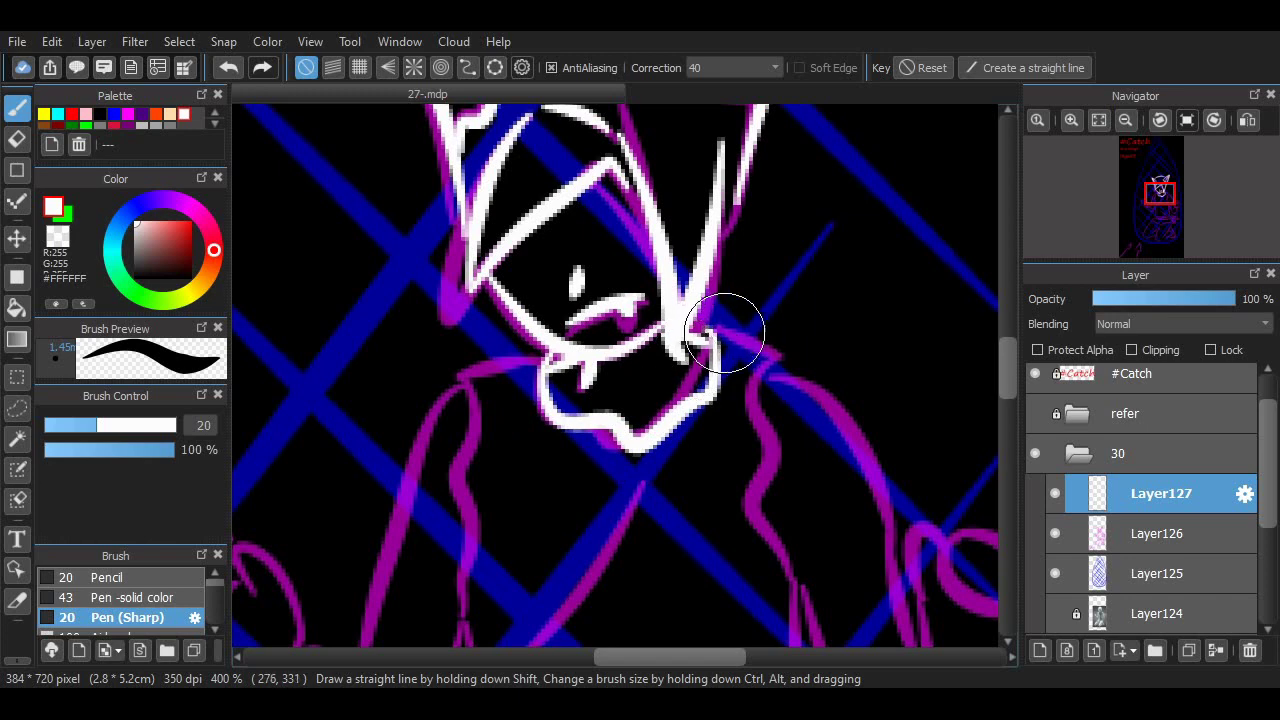
pyautogui.hotkey('ctrl', 'z')
# - Trace the tunic's shoulder and wavy armhole edge on the right in white, redoing the shoulder stroke
pyautogui.moveTo(797, 366)
pyautogui.mouseDown()
pyautogui.moveTo(779, 447)
pyautogui.moveTo(786, 583)
pyautogui.mouseUp()
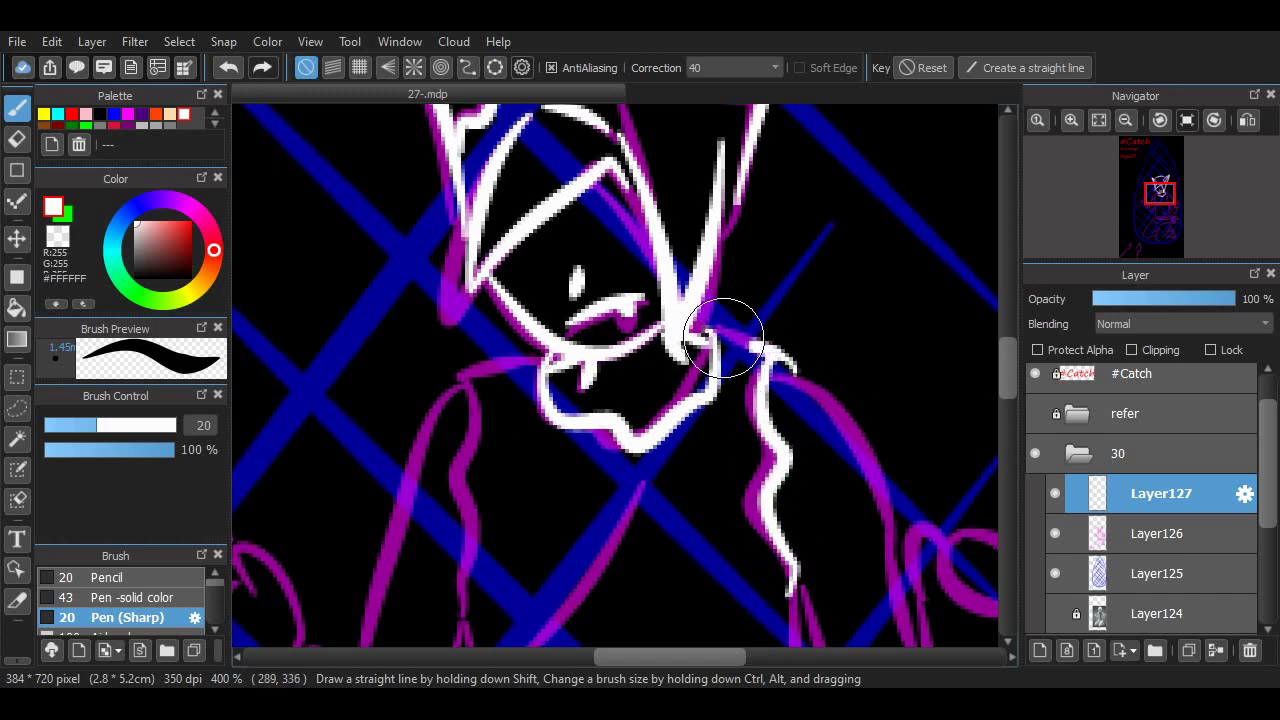
pyautogui.hotkey('ctrl', 'z')
pyautogui.moveTo(795, 372)
pyautogui.mouseDown()
pyautogui.moveTo(735, 350)
pyautogui.moveTo(790, 352)
pyautogui.mouseUp()
pyautogui.hotkey('ctrl', 'z')
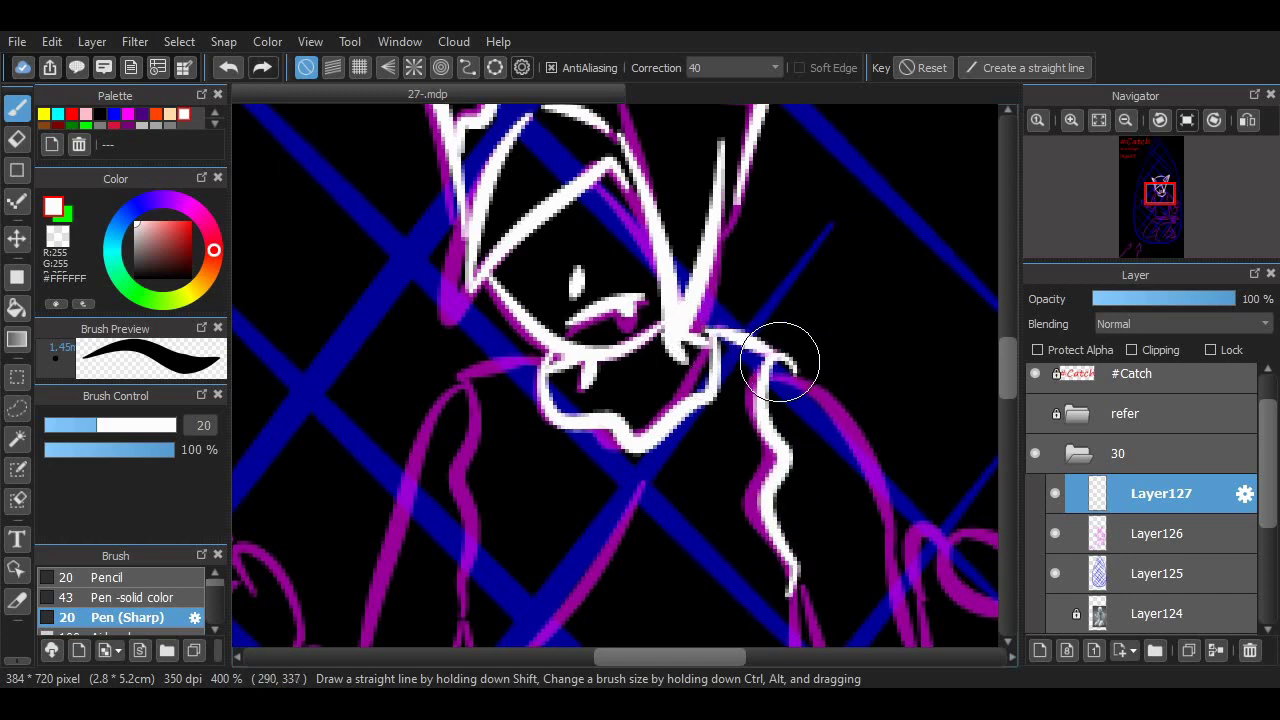
# - Trace the tunic's shoulder and wavy armhole edge on the left in white
pyautogui.scroll(-3, 465, 373)
pyautogui.hotkey('ctrl', 'z')
pyautogui.moveTo(460, 529)
pyautogui.mouseDown()
pyautogui.moveTo(464, 289)
pyautogui.moveTo(530, 278)
pyautogui.mouseUp()
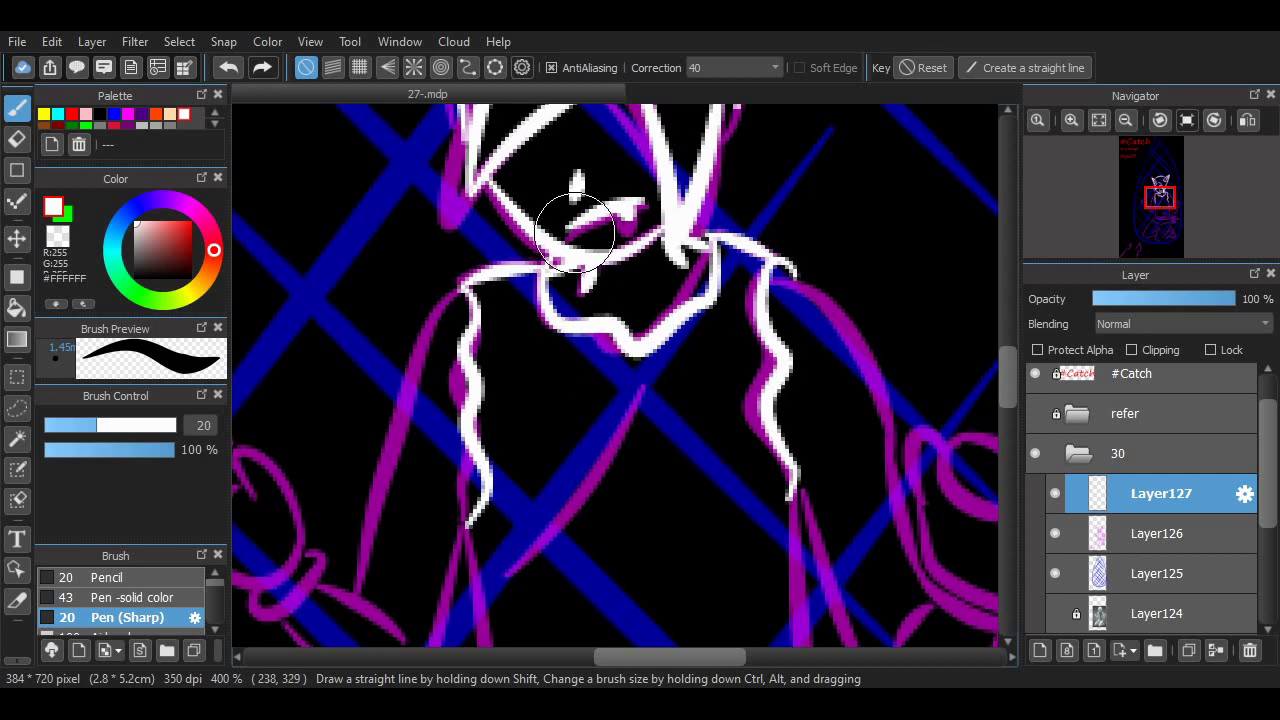
# - Trace the upper and lower edges of the curved waist belt in white, redoing misplaced strokes
pyautogui.scroll(-10, 997, 329)
pyautogui.scroll(5, 971, 386)
pyautogui.scroll(-5, 800, 450)
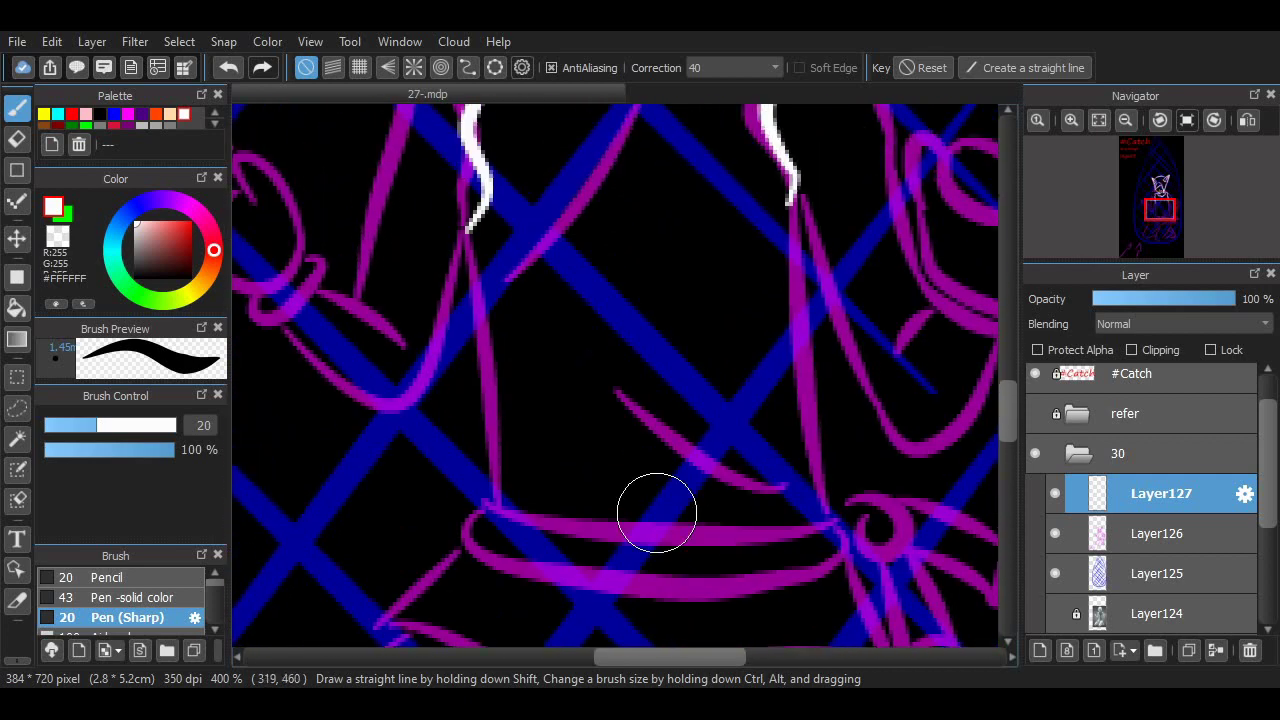
pyautogui.moveTo(596, 540); pyautogui.dragTo(840, 520)
pyautogui.hotkey('ctrl', 'z')
pyautogui.moveTo(491, 514)
pyautogui.mouseDown()
pyautogui.moveTo(830, 518)
pyautogui.moveTo(786, 563)
pyautogui.moveTo(830, 540)
pyautogui.moveTo(829, 523)
pyautogui.moveTo(723, 586)
pyautogui.moveTo(809, 571)
pyautogui.moveTo(843, 530)
pyautogui.mouseUp()
pyautogui.hotkey('ctrl', 'z')
pyautogui.hotkey('ctrl', 'z')
pyautogui.moveTo(843, 530)
pyautogui.mouseDown()
pyautogui.moveTo(687, 523)
pyautogui.moveTo(705, 515)
pyautogui.mouseUp()
# - Trace the round belt knot and its two hanging sash ends in white, redoing misplaced strokes
pyautogui.scroll(-6, 863, 523)
pyautogui.moveTo(714, 323)
pyautogui.mouseDown()
pyautogui.moveTo(749, 457)
pyautogui.moveTo(830, 510)
pyautogui.mouseUp()
pyautogui.hotkey('ctrl', 'z')
pyautogui.moveTo(723, 388)
pyautogui.mouseDown()
pyautogui.moveTo(774, 436)
pyautogui.moveTo(738, 366)
pyautogui.moveTo(831, 386)
pyautogui.moveTo(769, 318)
pyautogui.mouseUp()
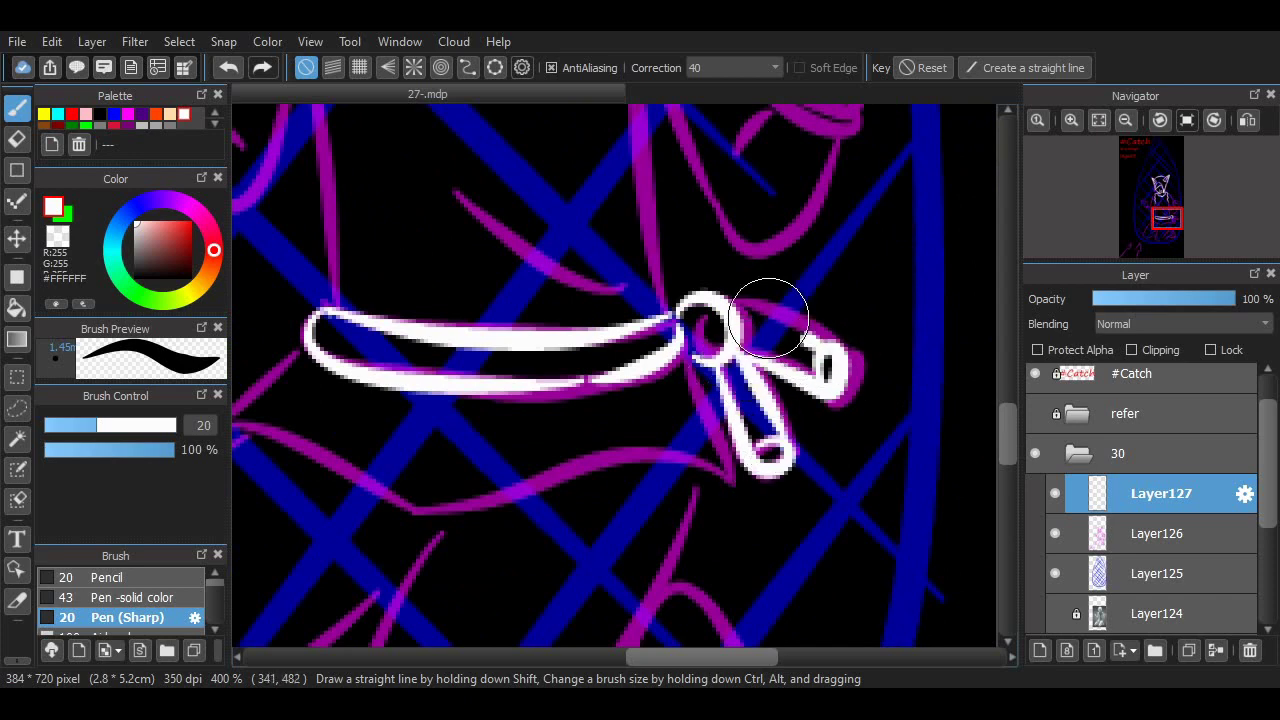
pyautogui.hotkey('ctrl', 'z')
# - Trace both side edges of the tunic from the armholes down to the belt in white, undoing stray strokes
pyautogui.hscroll(-5, 689, 597)
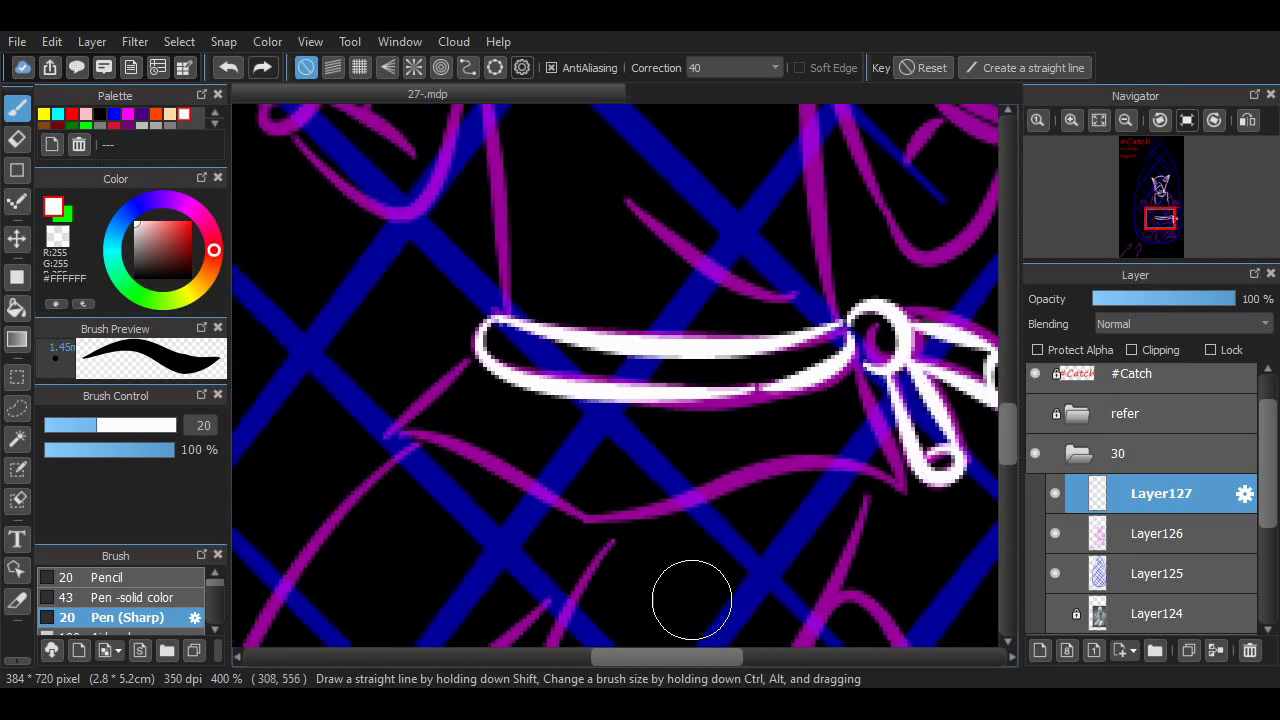
pyautogui.scroll(9, 689, 597)
pyautogui.scroll(-2, 806, 263)
pyautogui.moveTo(806, 263); pyautogui.dragTo(838, 555)
pyautogui.moveTo(488, 275)
pyautogui.mouseDown()
pyautogui.moveTo(486, 523)
pyautogui.moveTo(500, 508)
pyautogui.moveTo(494, 357)
pyautogui.moveTo(510, 550)
pyautogui.mouseUp()
pyautogui.hotkey('ctrl', 'z')
pyautogui.hotkey('ctrl', 'z')
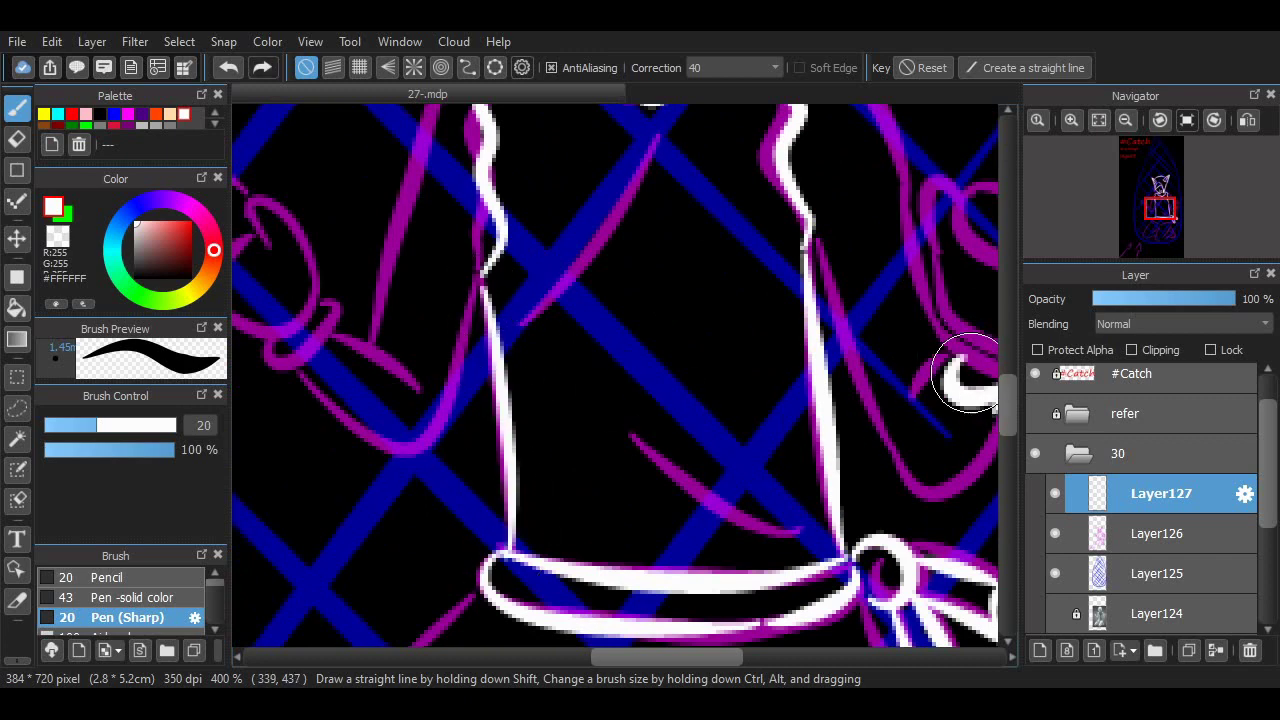
pyautogui.hotkey('ctrl', 'z')
# - Trace the tunic skirt's slanted sides and wavy hem below the belt in white, redoing misplaced strokes
pyautogui.scroll(-8, 900, 400)
pyautogui.moveTo(851, 423); pyautogui.dragTo(436, 400)
pyautogui.hotkey('ctrl', 'z')
pyautogui.moveTo(478, 345)
pyautogui.mouseDown()
pyautogui.moveTo(573, 528)
pyautogui.moveTo(860, 481)
pyautogui.moveTo(854, 384)
pyautogui.moveTo(406, 416)
pyautogui.moveTo(638, 508)
pyautogui.moveTo(922, 465)
pyautogui.moveTo(900, 498)
pyautogui.mouseUp()
pyautogui.hotkey('ctrl', 'z')
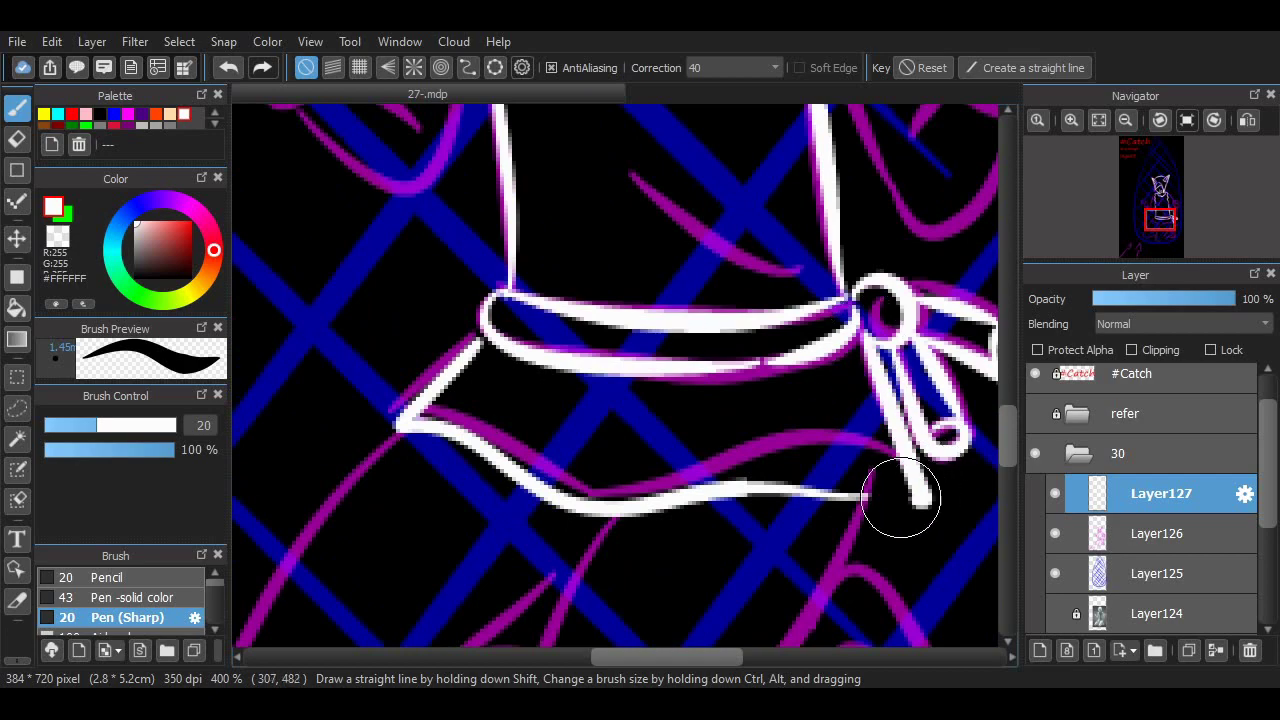
# - Trace the upper outline and inner finger lines of the raised hand on the left in white, redoing uneven curves
pyautogui.moveTo(1008, 435); pyautogui.dragTo(1008, 395)
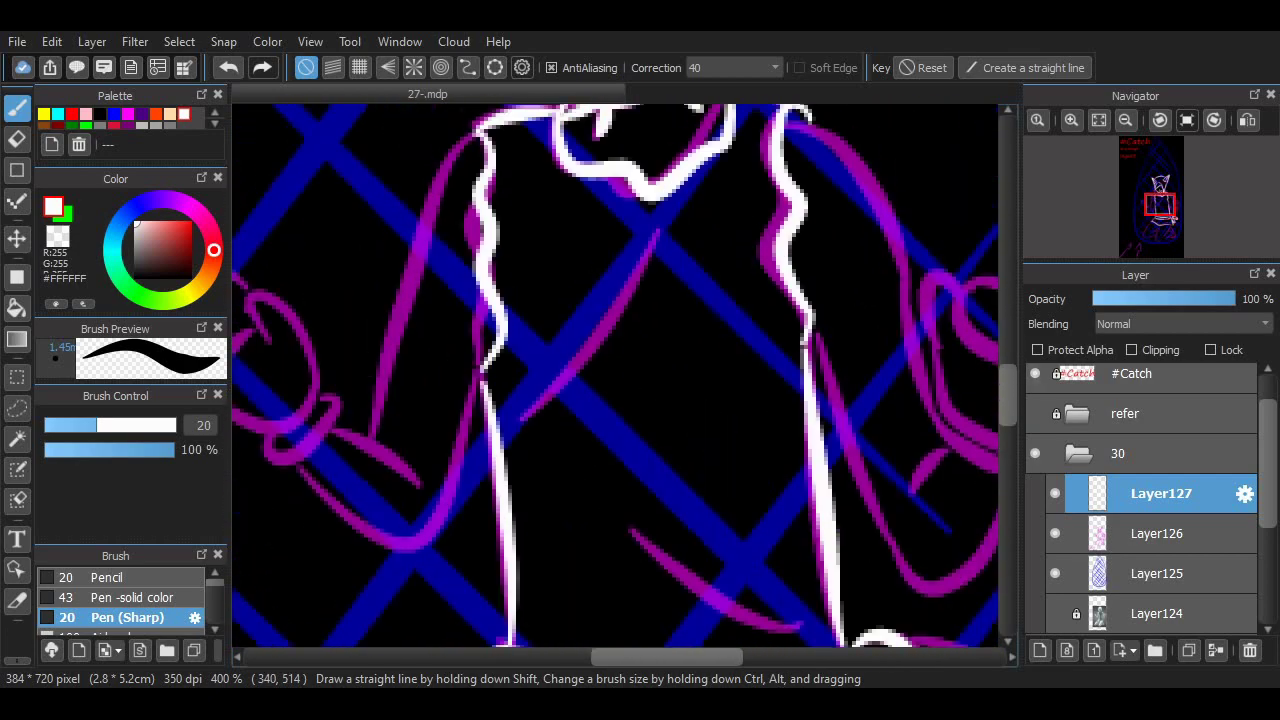
pyautogui.hscroll(-3, 608, 614)
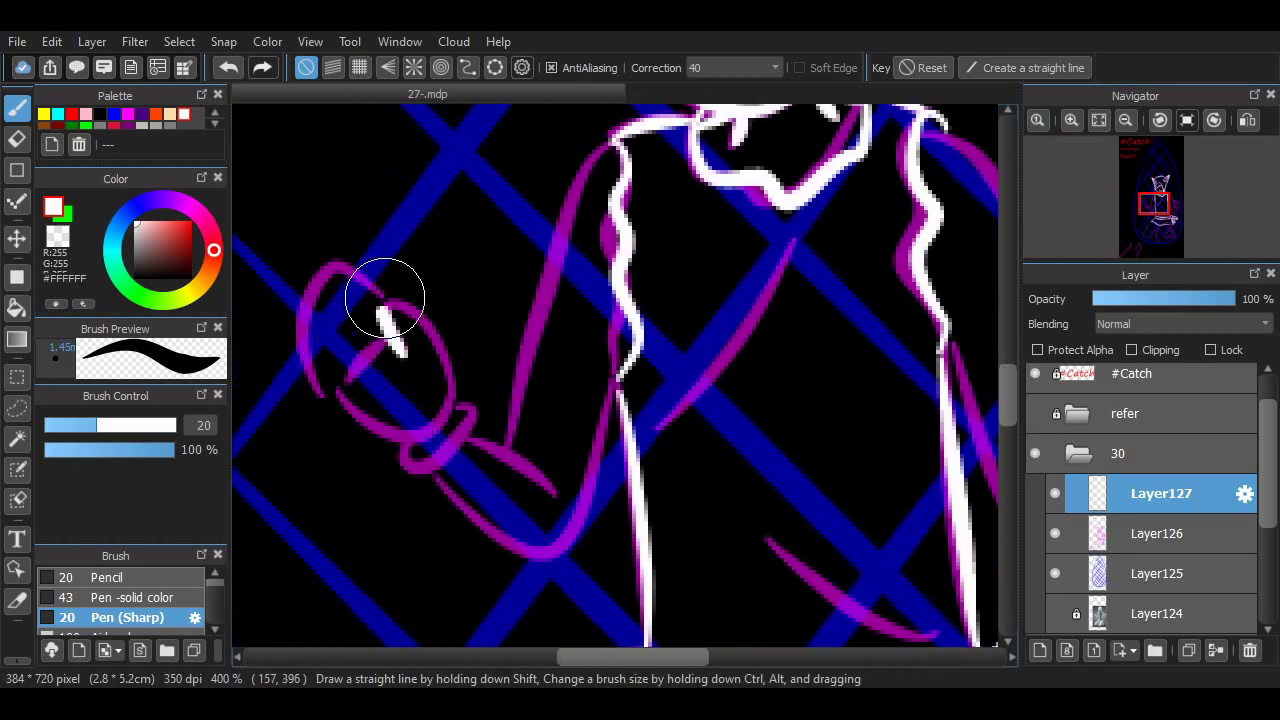
pyautogui.moveTo(385, 297)
pyautogui.mouseDown()
pyautogui.moveTo(435, 378)
pyautogui.moveTo(375, 292)
pyautogui.moveTo(355, 297)
pyautogui.moveTo(347, 262)
pyautogui.moveTo(357, 345)
pyautogui.moveTo(320, 388)
pyautogui.mouseUp()
pyautogui.hotkey('ctrl', 'z')
pyautogui.hotkey('ctrl', 'z')
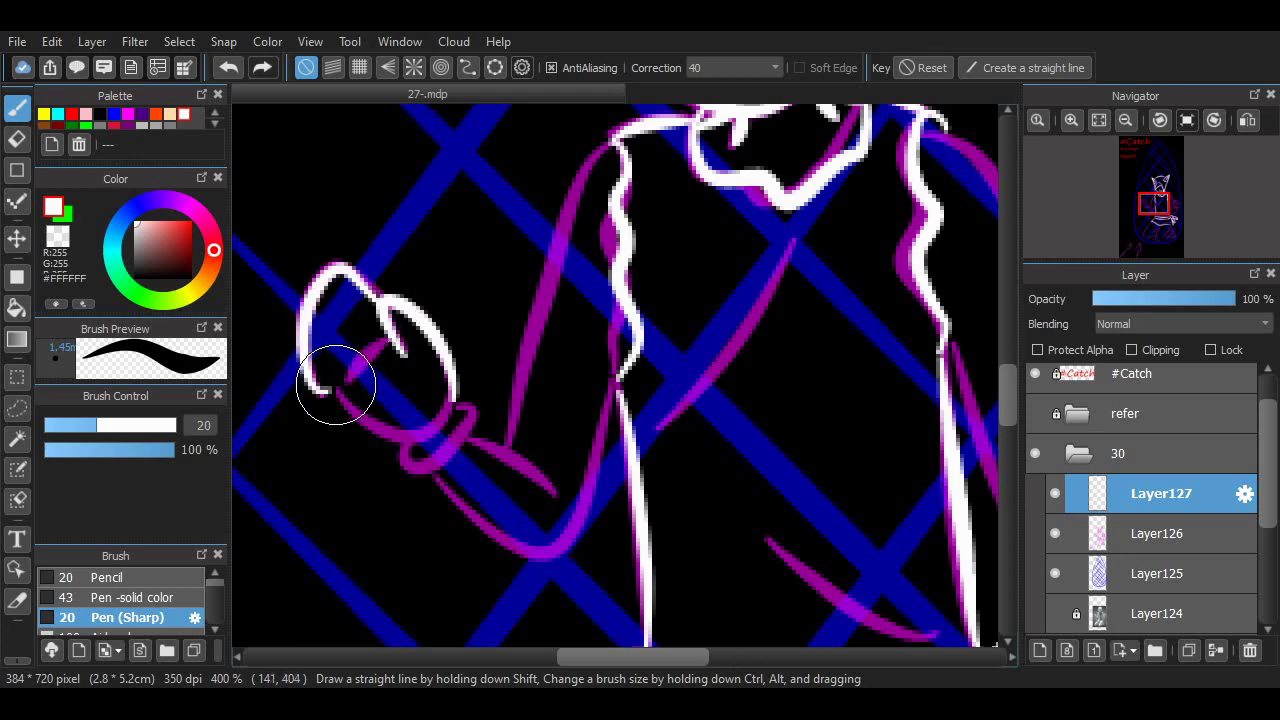
pyautogui.hotkey('ctrl', 'z')
pyautogui.moveTo(343, 263); pyautogui.dragTo(337, 400)
pyautogui.hotkey('ctrl', 'z')
pyautogui.moveTo(343, 263); pyautogui.dragTo(325, 400)
pyautogui.hotkey('ctrl', 'z')
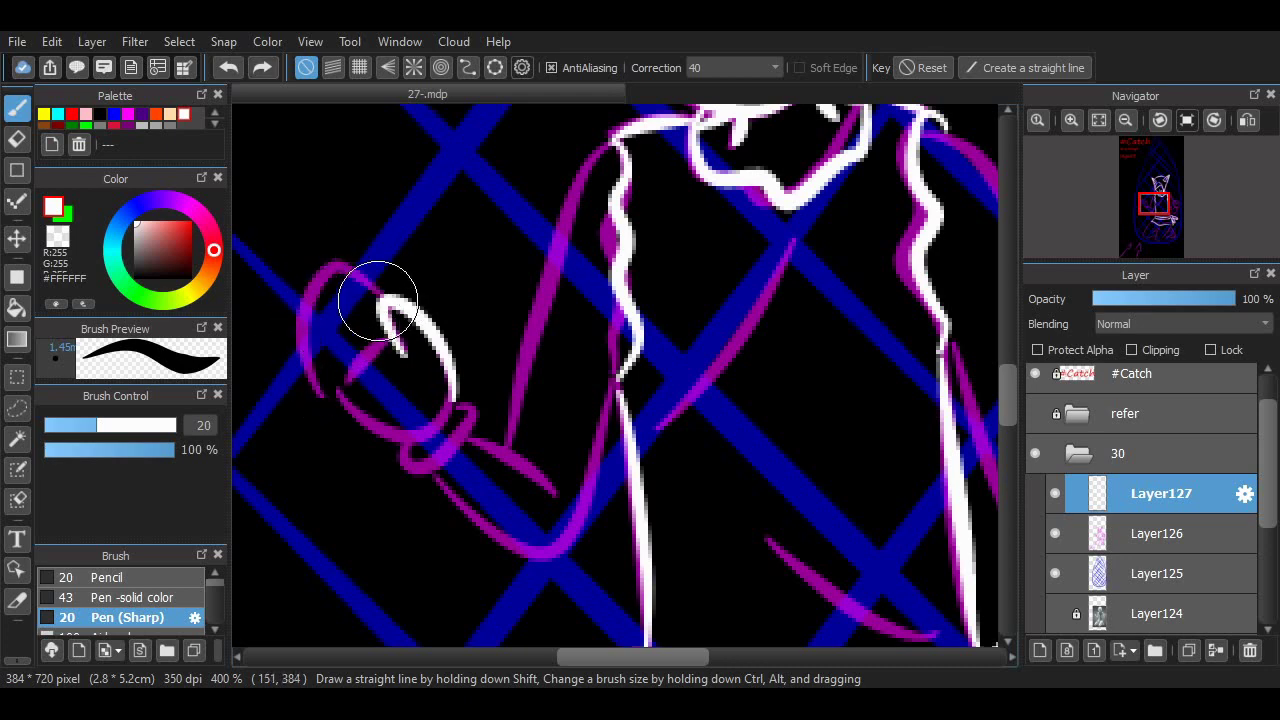
pyautogui.moveTo(377, 294); pyautogui.dragTo(335, 374)
pyautogui.hotkey('ctrl', 'z')
pyautogui.moveTo(377, 300)
pyautogui.mouseDown()
pyautogui.moveTo(334, 391)
pyautogui.moveTo(480, 435)
pyautogui.mouseUp()
pyautogui.hotkey('ctrl', 'z')
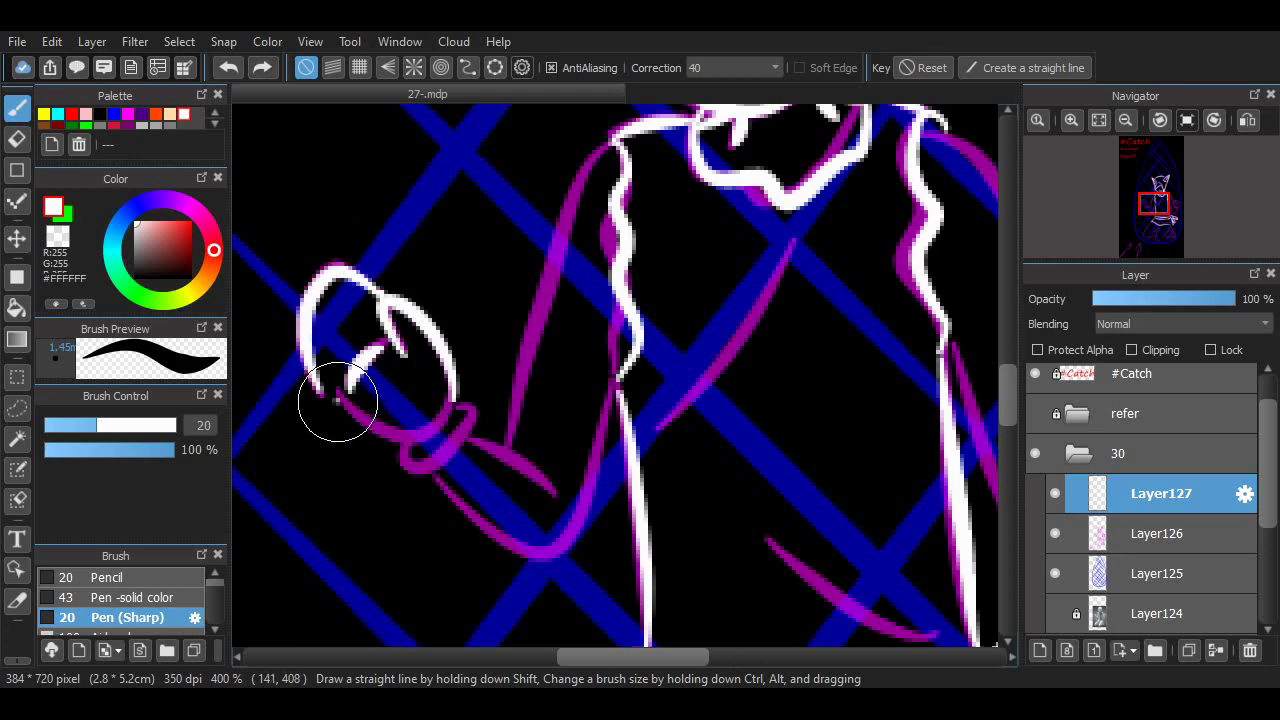
# - Trace the left-hand palm's lower edge, the wristband and the upper forearm line in white
pyautogui.moveTo(337, 400)
pyautogui.mouseDown()
pyautogui.moveTo(414, 457)
pyautogui.moveTo(480, 432)
pyautogui.moveTo(548, 470)
pyautogui.mouseUp()
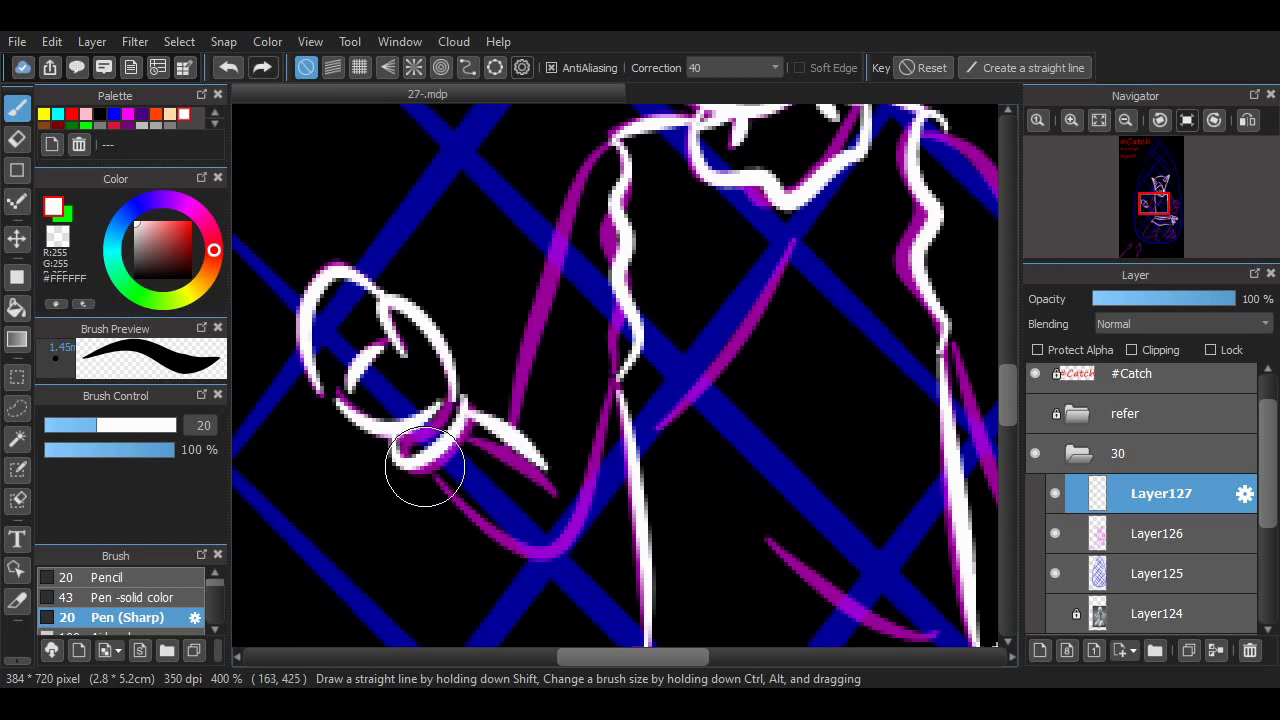
pyautogui.moveTo(430, 450); pyautogui.dragTo(548, 472)
pyautogui.hotkey('ctrl', 'z')
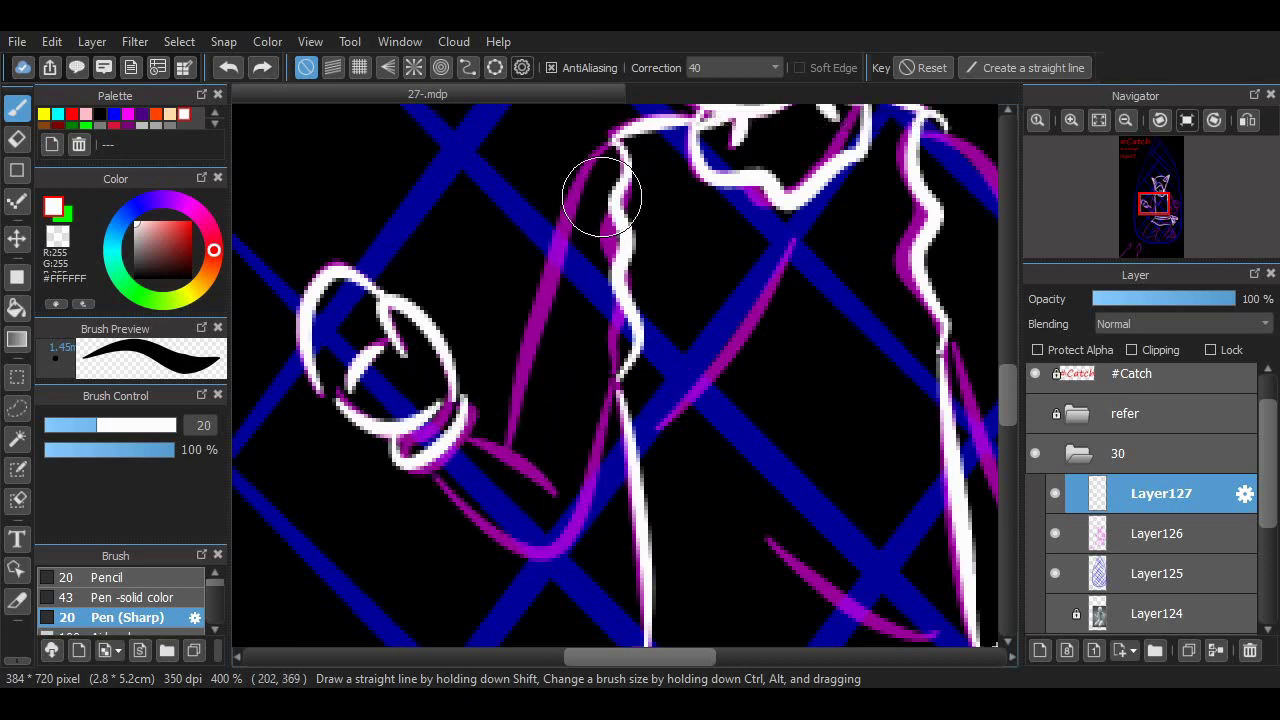
pyautogui.moveTo(465, 400); pyautogui.dragTo(545, 477)
pyautogui.hotkey('ctrl', 'z')
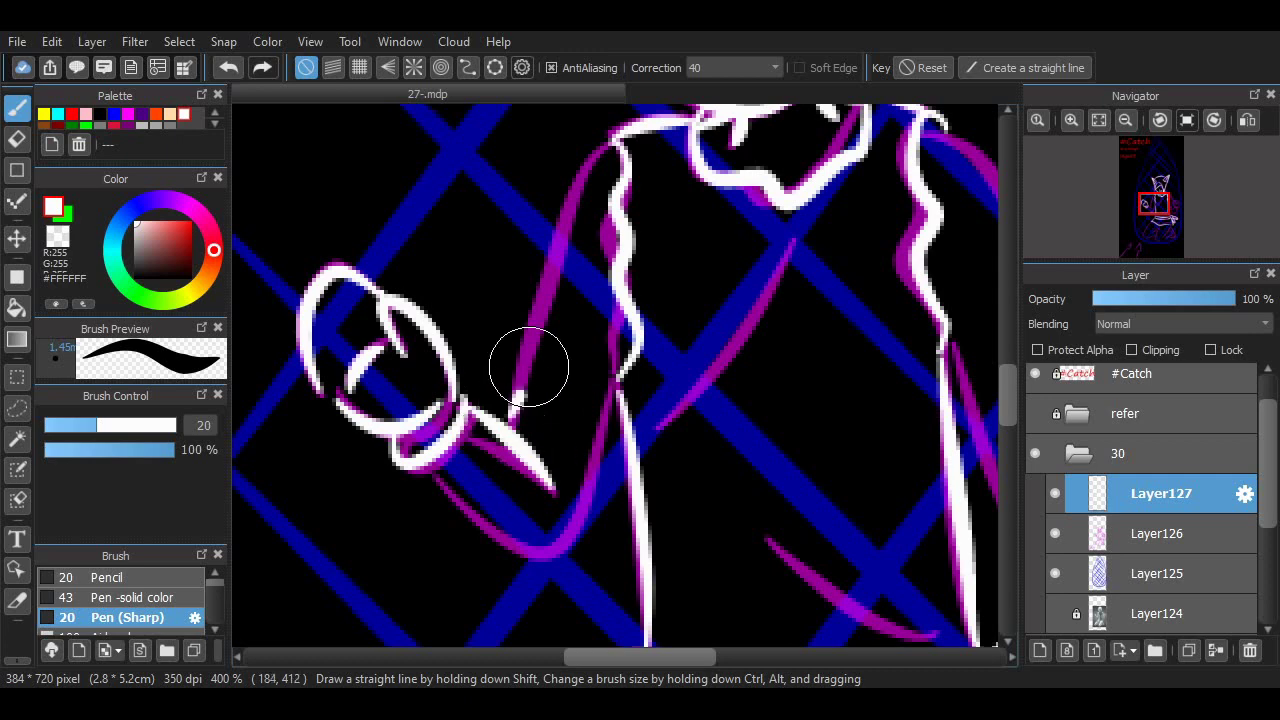
# - Trace the left arm's outer upper line and the curved elbow back to the wristband in white, redoing the elbow stroke
pyautogui.moveTo(528, 367); pyautogui.dragTo(577, 177)
pyautogui.moveTo(443, 466)
pyautogui.mouseDown()
pyautogui.moveTo(629, 400)
pyautogui.moveTo(475, 538)
pyautogui.mouseUp()
pyautogui.hotkey('ctrl', 'z')
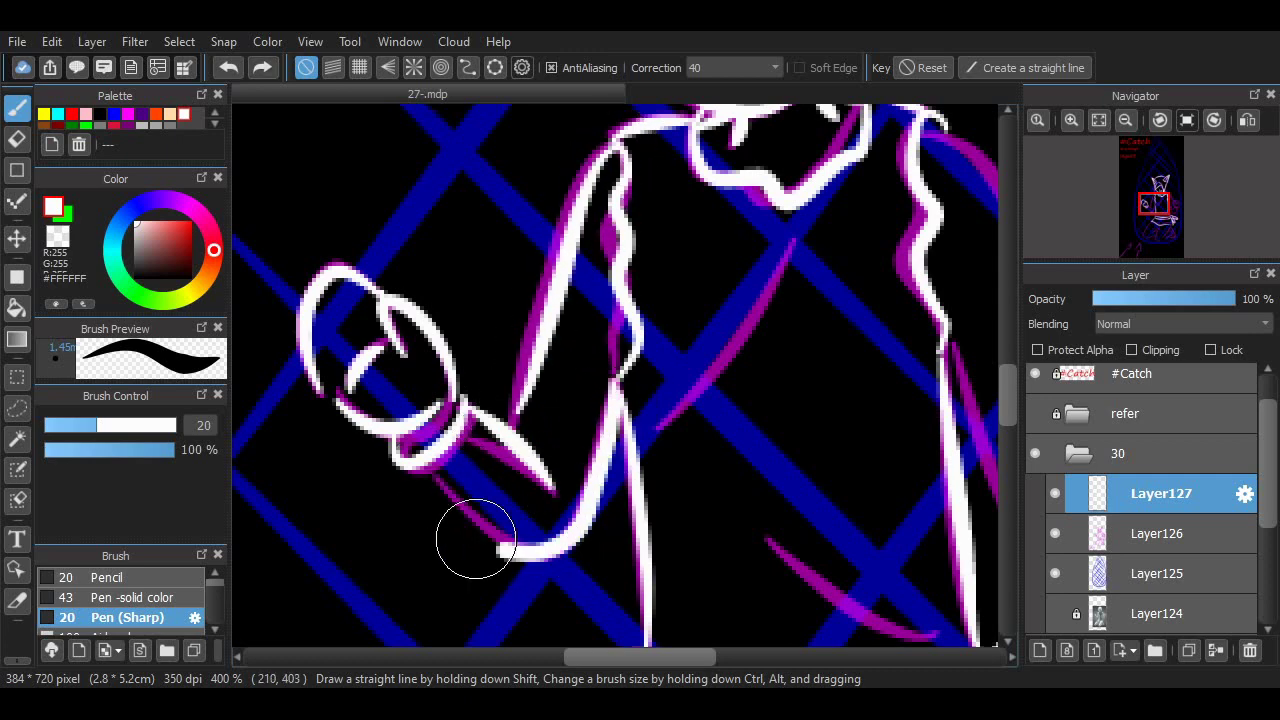
pyautogui.hotkey('ctrl', 'z')
pyautogui.moveTo(599, 376)
pyautogui.mouseDown()
pyautogui.moveTo(551, 543)
pyautogui.moveTo(443, 473)
pyautogui.mouseUp()
pyautogui.hotkey('ctrl', 'z')
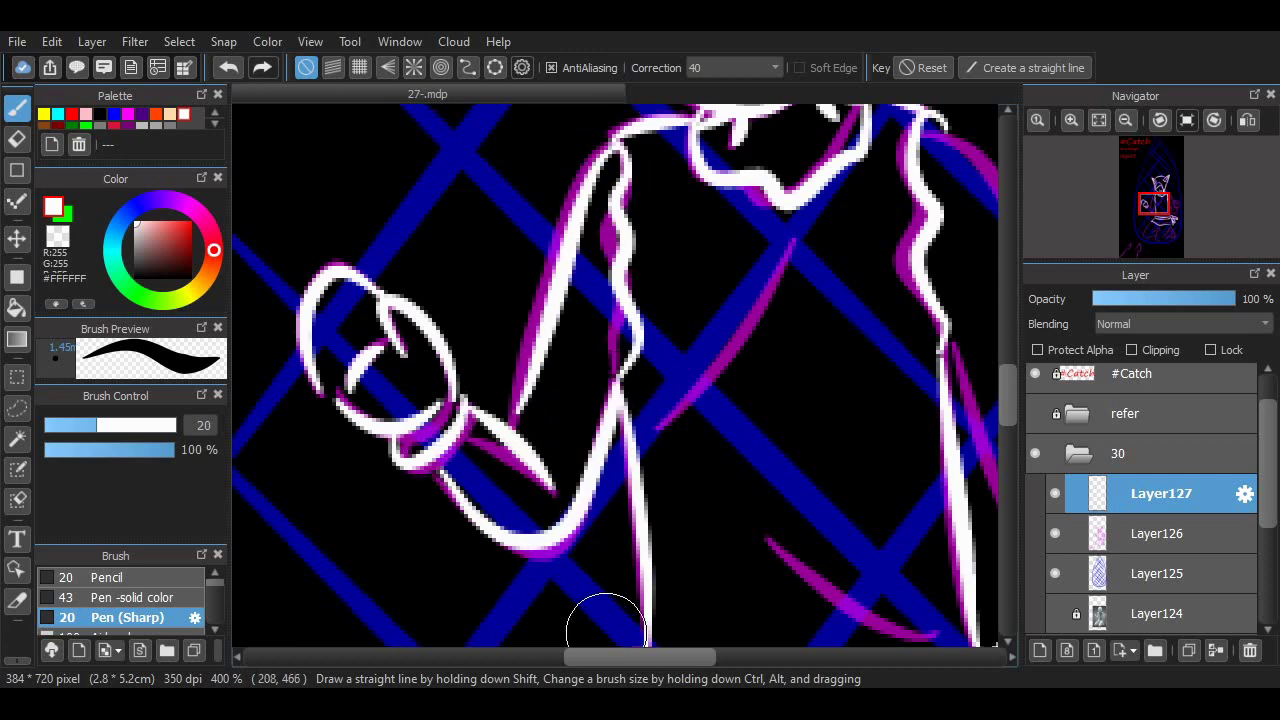
# - Trace the raised hand on the right with its wristband, forearm and bent elbow in white
pyautogui.hscroll(3, 718, 388)
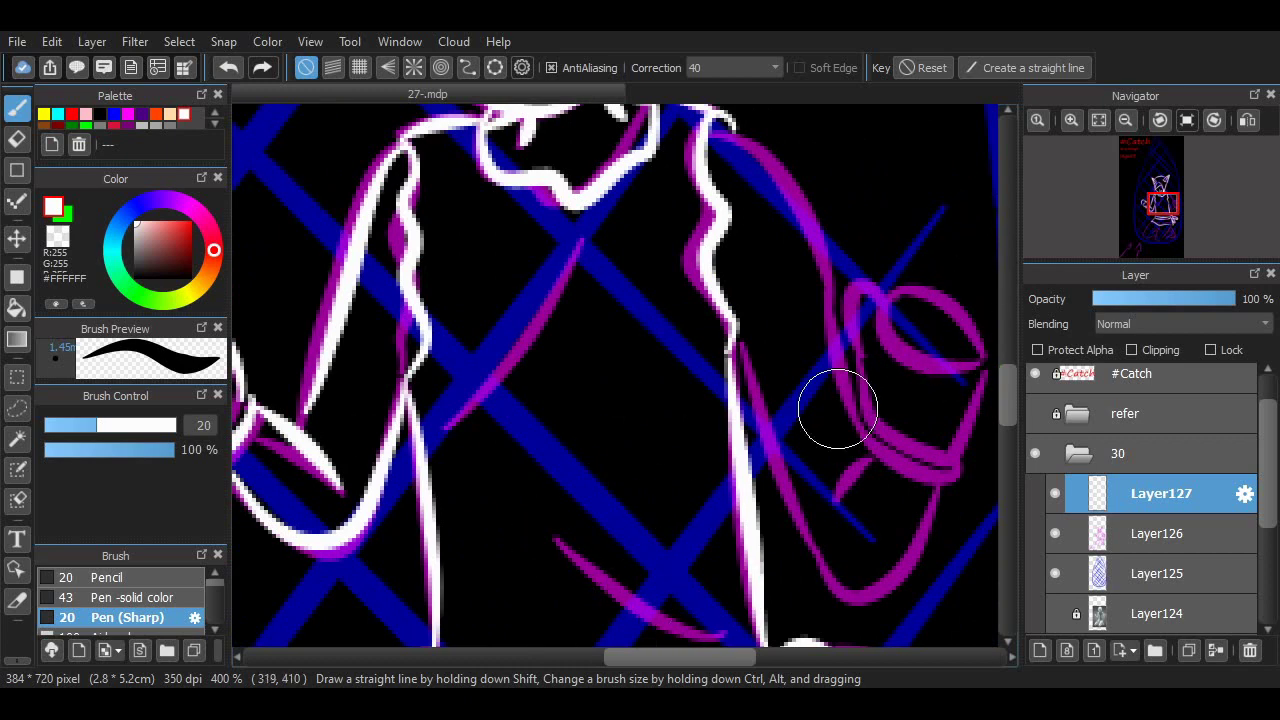
pyautogui.hscroll(1, 682, 530)
pyautogui.moveTo(815, 303)
pyautogui.mouseDown()
pyautogui.moveTo(906, 365)
pyautogui.moveTo(816, 293)
pyautogui.moveTo(897, 344)
pyautogui.moveTo(778, 300)
pyautogui.moveTo(813, 438)
pyautogui.moveTo(906, 376)
pyautogui.moveTo(816, 365)
pyautogui.moveTo(799, 404)
pyautogui.moveTo(918, 365)
pyautogui.moveTo(803, 412)
pyautogui.moveTo(803, 452)
pyautogui.mouseUp()
pyautogui.moveTo(720, 466); pyautogui.dragTo(671, 357)
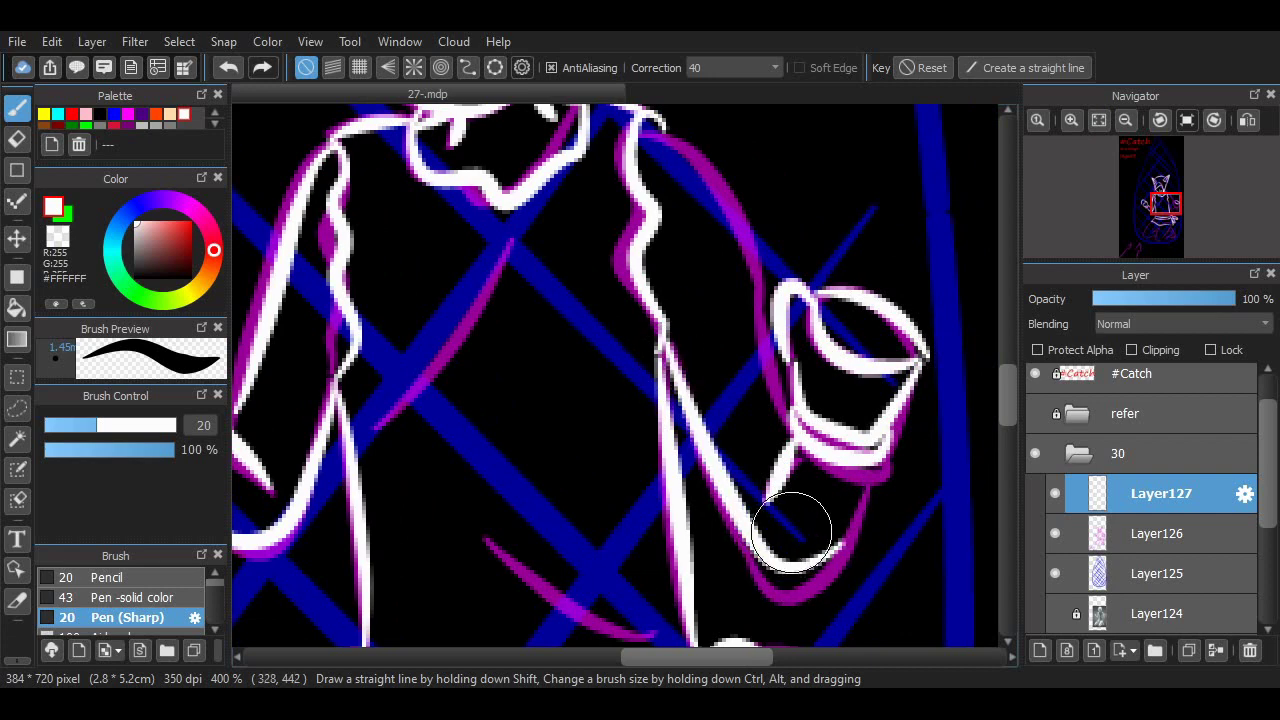
pyautogui.moveTo(738, 515); pyautogui.dragTo(868, 470)
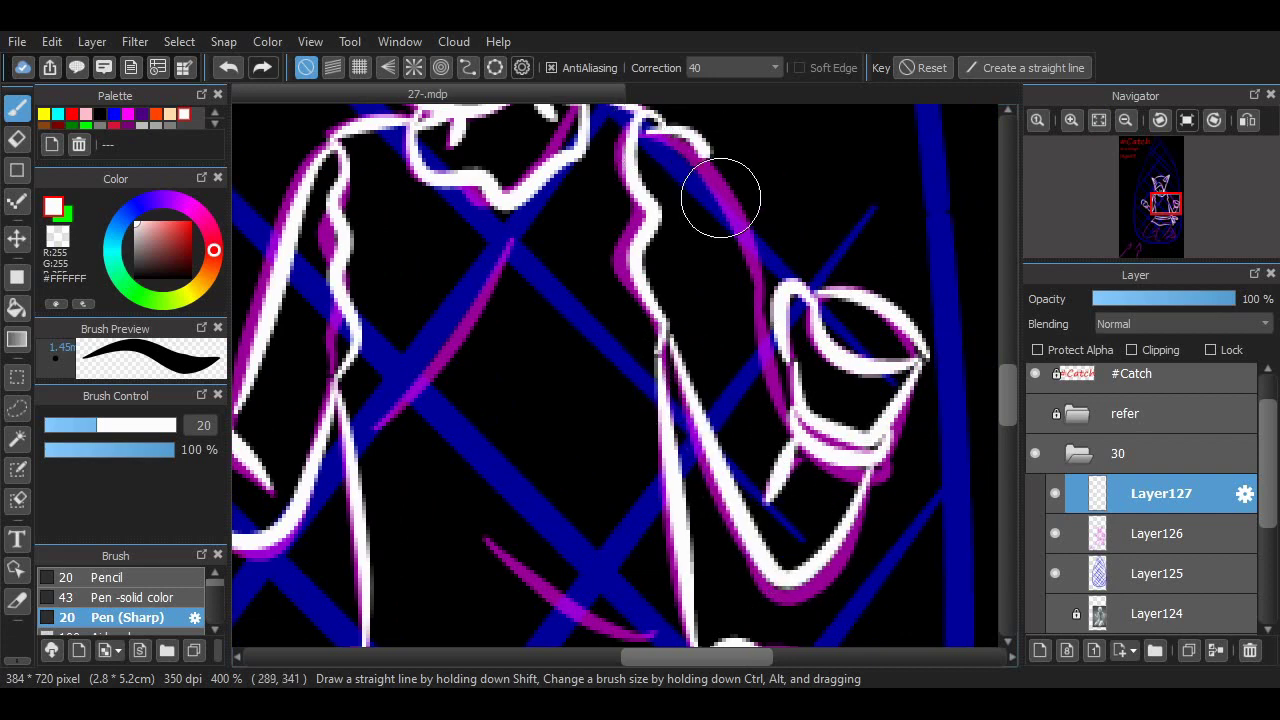
# - Trace the outer upper-arm line on the right from shoulder to wrist and add the tunic's fold lines in white
pyautogui.hotkey('ctrl', 'z')
pyautogui.moveTo(660, 128); pyautogui.dragTo(815, 440)
pyautogui.hotkey('ctrl', 'z')
pyautogui.moveTo(651, 149)
pyautogui.mouseDown()
pyautogui.moveTo(771, 400)
pyautogui.moveTo(812, 440)
pyautogui.mouseUp()
pyautogui.hotkey('ctrl', 'z')
pyautogui.moveTo(696, 318)
pyautogui.mouseDown()
pyautogui.moveTo(714, 443)
pyautogui.moveTo(878, 452)
pyautogui.mouseUp()
# - Trace the front kneeling leg's thigh, knee and shin below the hem in white, redoing misplaced strokes
pyautogui.scroll(-5, 709, 277)
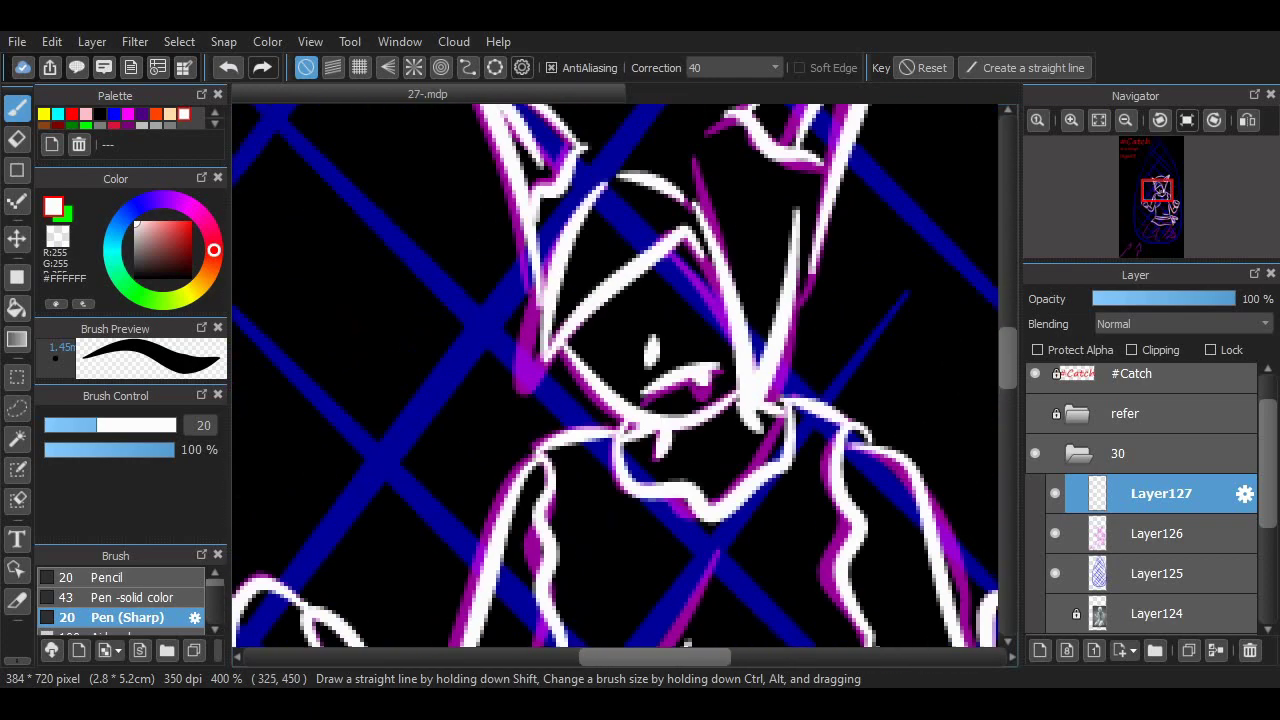
pyautogui.scroll(-5, 700, 380)
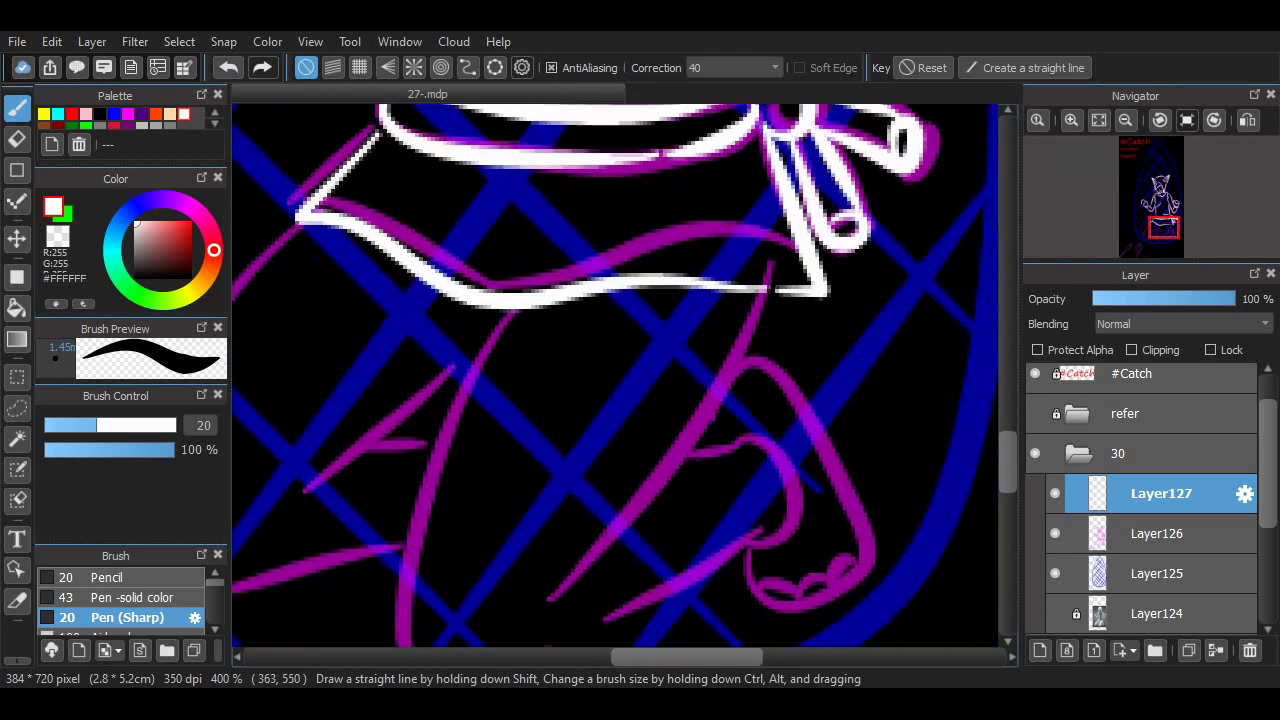
pyautogui.moveTo(750, 224); pyautogui.dragTo(588, 458)
pyautogui.hotkey('ctrl', 'z')
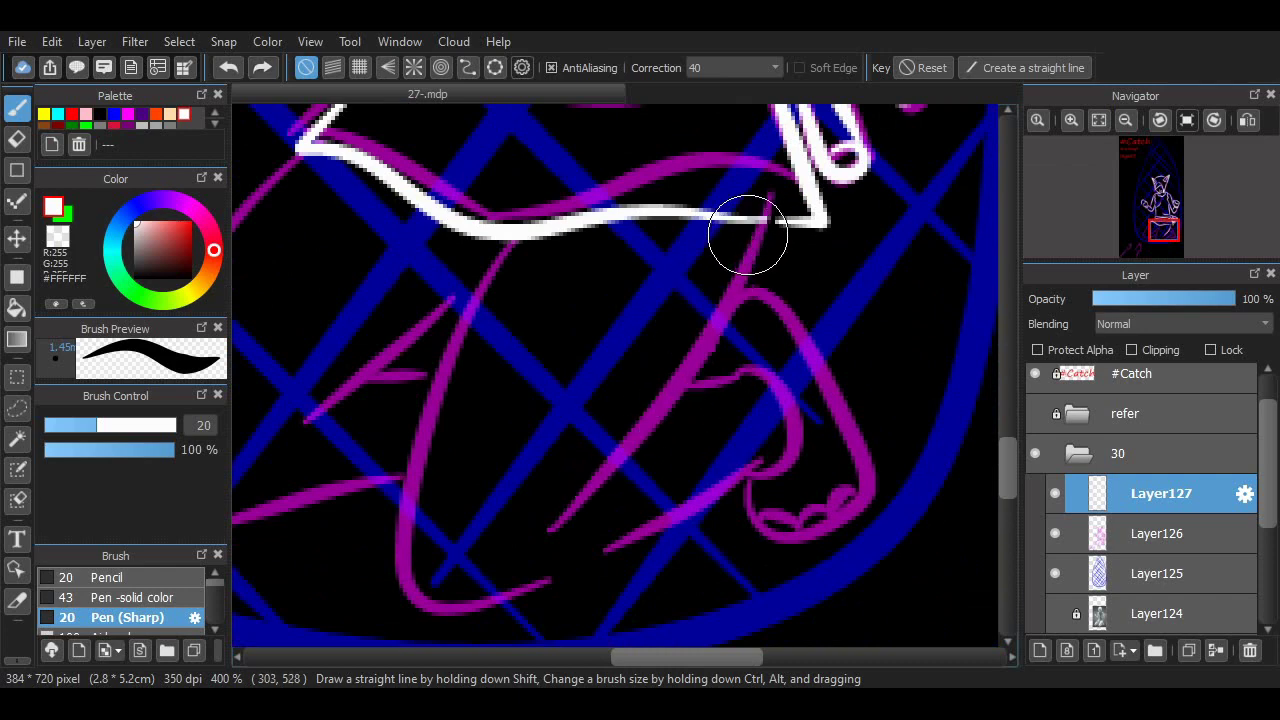
pyautogui.moveTo(752, 224); pyautogui.dragTo(590, 460)
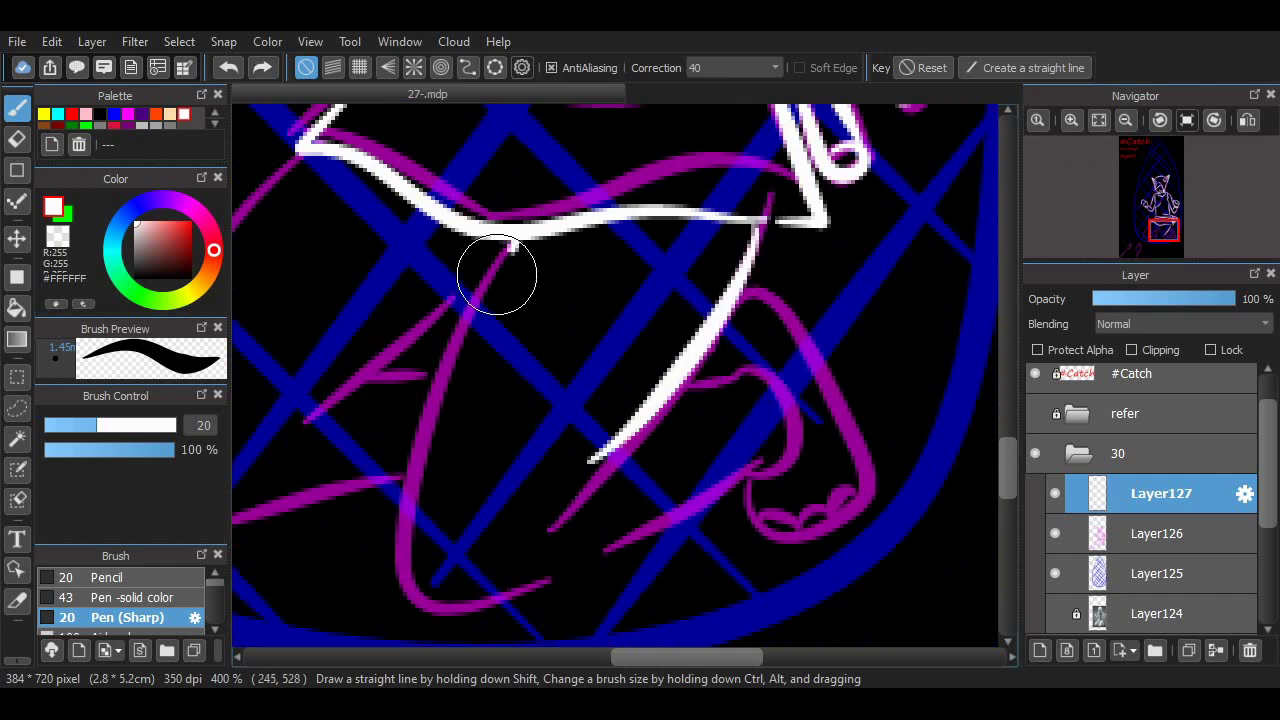
pyautogui.moveTo(540, 235); pyautogui.dragTo(623, 549)
pyautogui.hotkey('ctrl', 'z')
pyautogui.moveTo(543, 234)
pyautogui.mouseDown()
pyautogui.moveTo(706, 503)
pyautogui.moveTo(769, 463)
pyautogui.mouseUp()
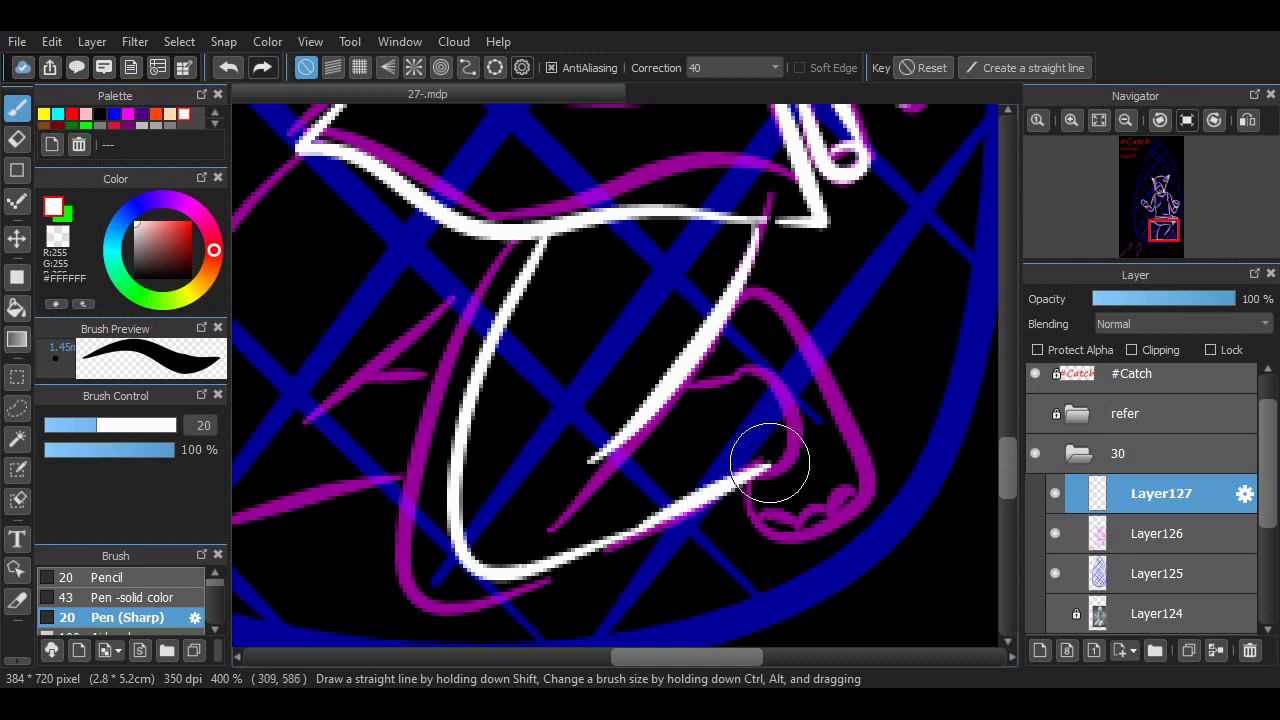
# - Trace the foot tucked behind the front leg with its heel curve and toes in white
pyautogui.hotkey('ctrl', 'z')
pyautogui.moveTo(680, 394); pyautogui.dragTo(757, 366)
pyautogui.moveTo(740, 296)
pyautogui.mouseDown()
pyautogui.moveTo(851, 514)
pyautogui.moveTo(757, 532)
pyautogui.mouseUp()
# - Trace the other kneeling leg on the left with its inner crease and knee in white, redoing the outer outline
pyautogui.hscroll(-5, 703, 265)
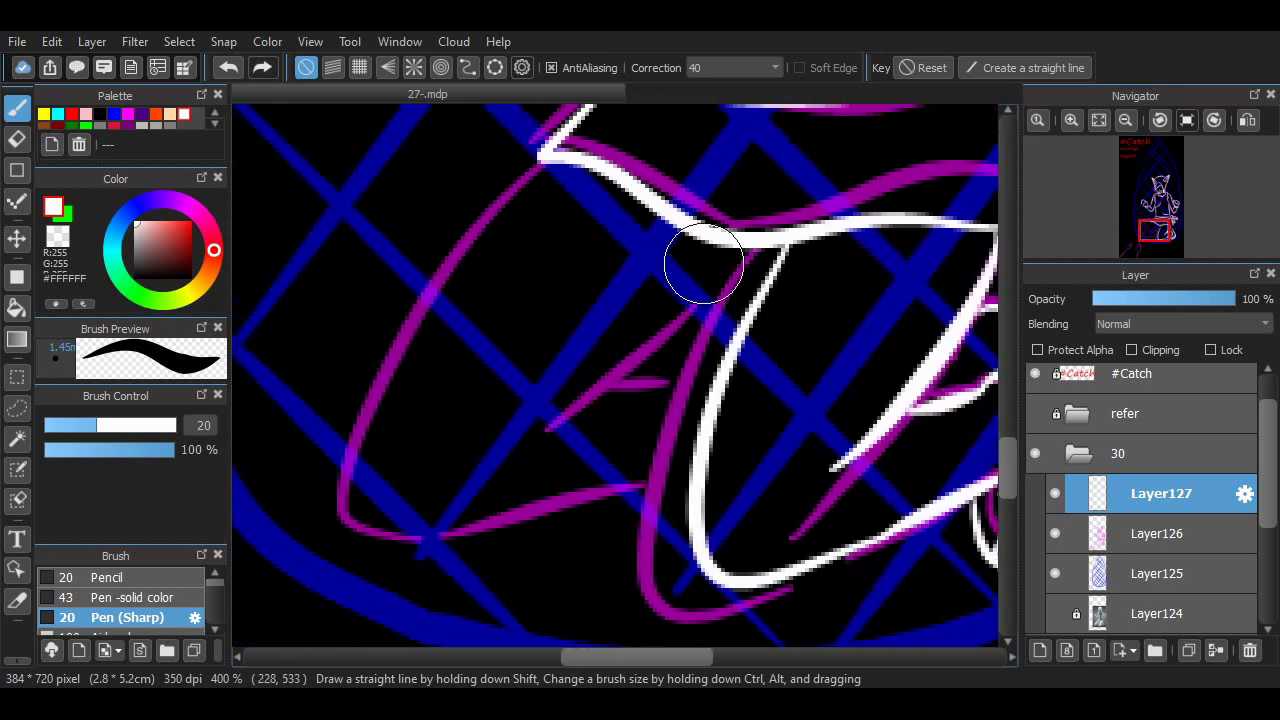
pyautogui.moveTo(735, 250); pyautogui.dragTo(548, 428)
pyautogui.hotkey('ctrl', 'z')
pyautogui.moveTo(620, 381); pyautogui.dragTo(686, 383)
pyautogui.moveTo(560, 168); pyautogui.dragTo(690, 482)
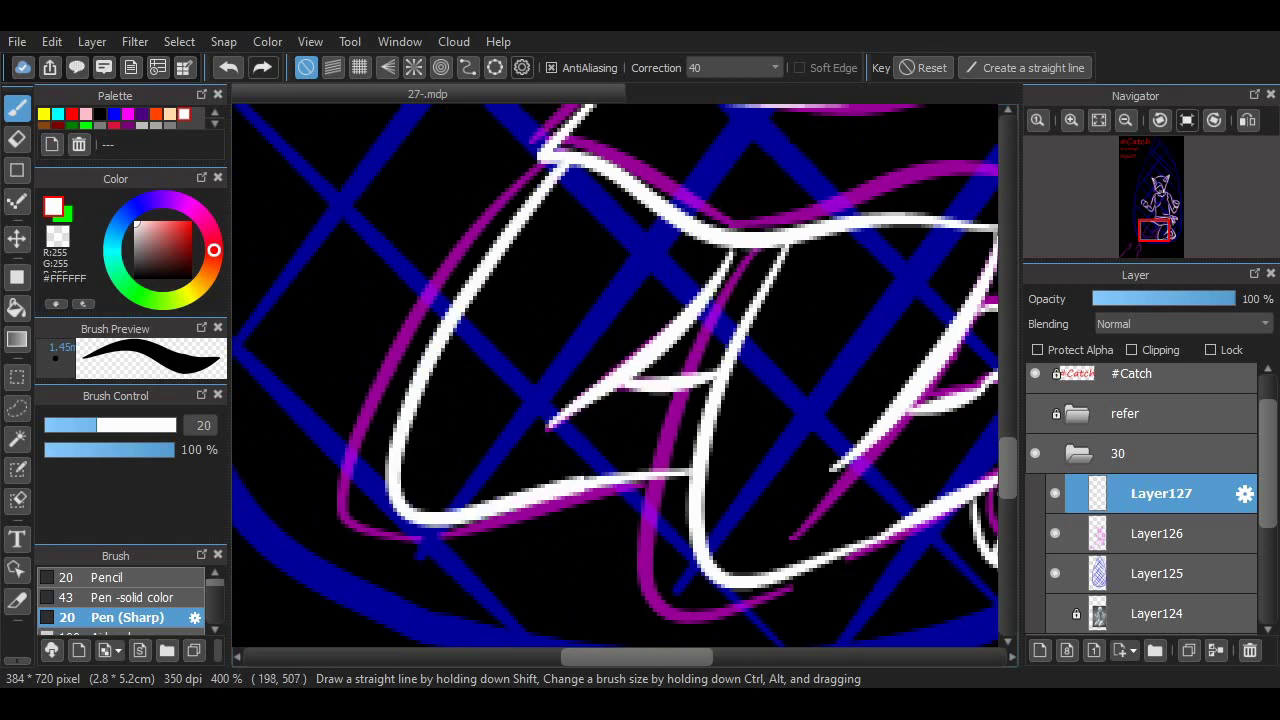
pyautogui.hotkey('ctrl', 'z')
pyautogui.hotkey('ctrl', 'z')
pyautogui.moveTo(566, 177)
pyautogui.mouseDown()
pyautogui.moveTo(600, 505)
pyautogui.moveTo(690, 482)
pyautogui.mouseUp()
# - Sketch a curved tail in magenta (#FF00FF) on Layer126, extending left from the hip
pyautogui.scroll(10, 676, 580)
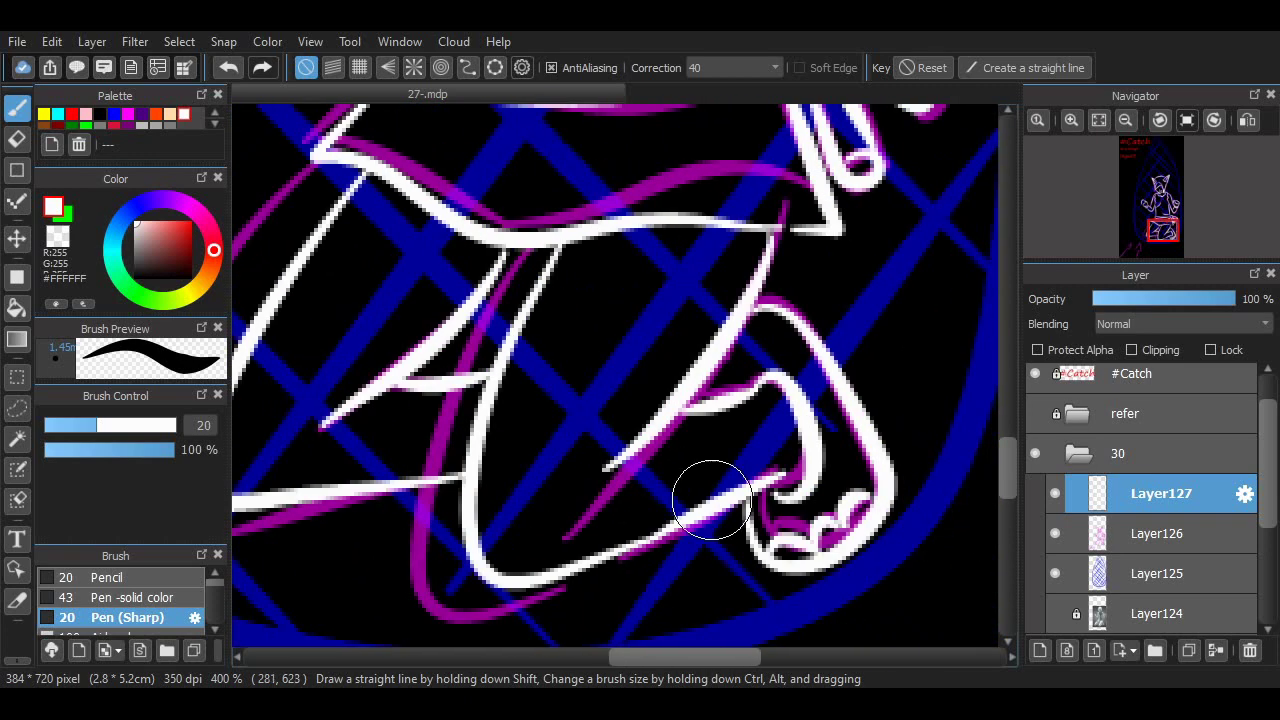
pyautogui.scroll(-2, 615, 375)
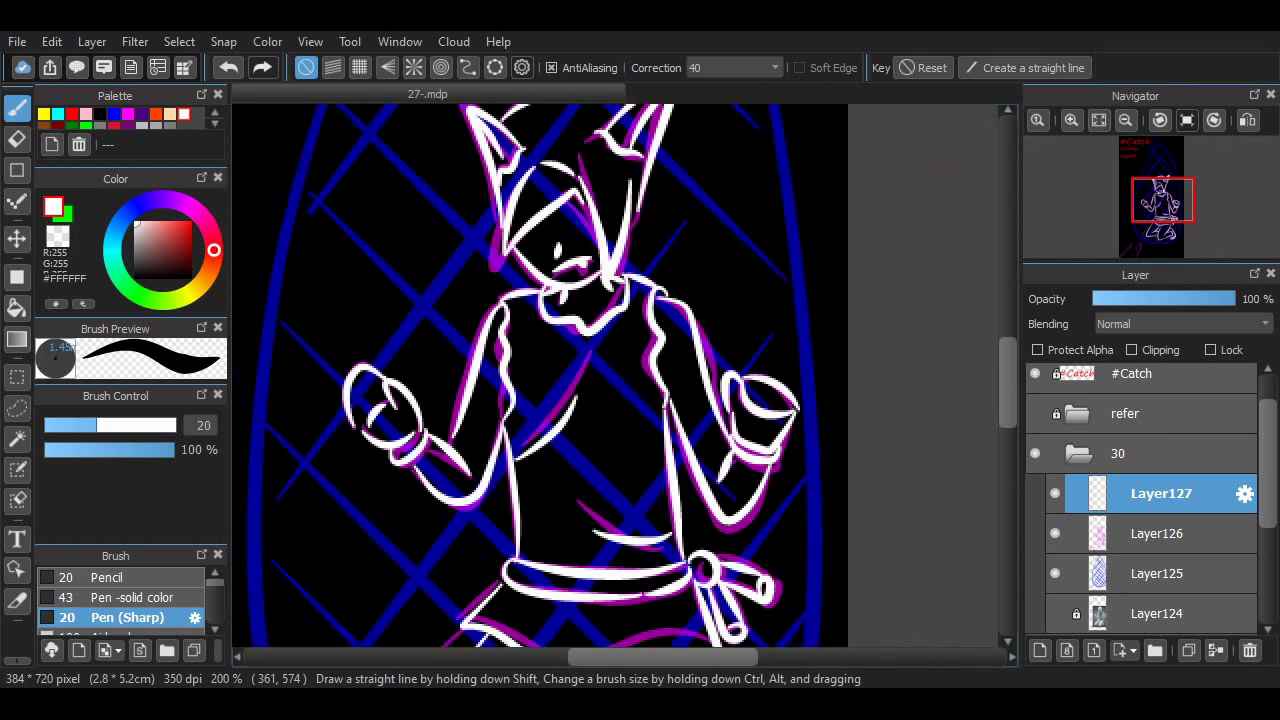
pyautogui.click(128, 113)
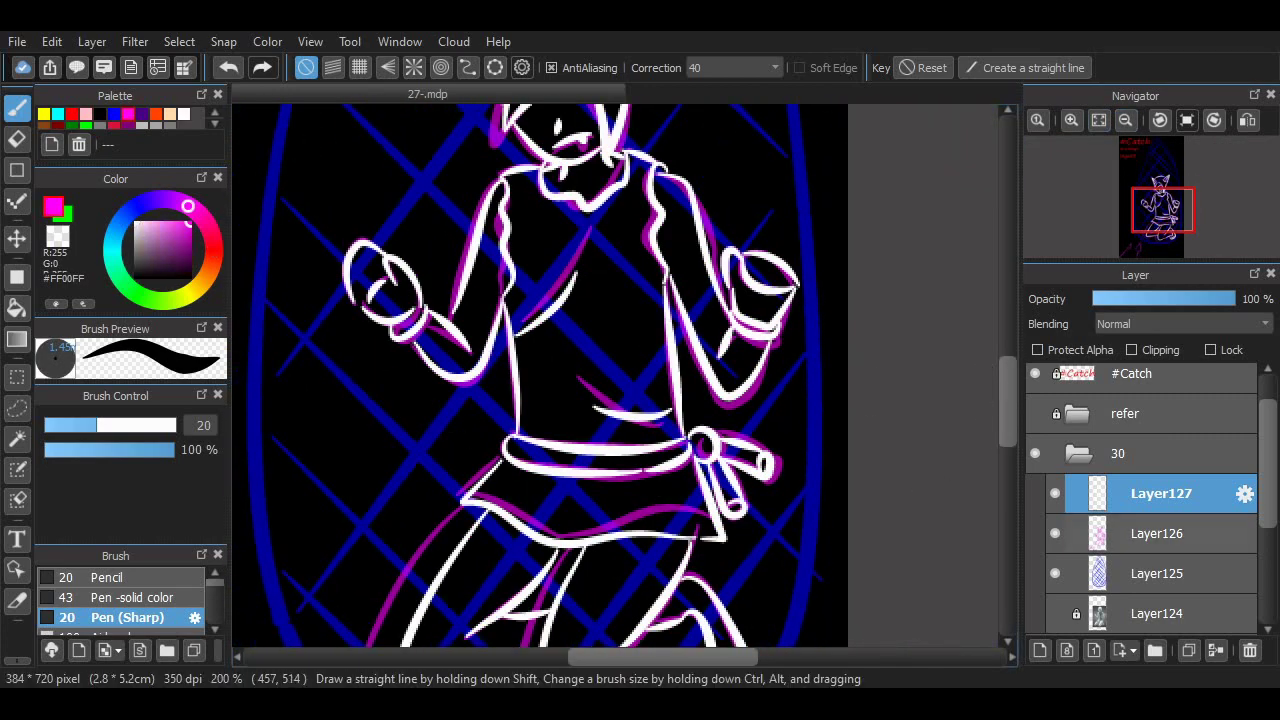
pyautogui.click(1160, 533)
pyautogui.click(1055, 533)
pyautogui.click(1055, 533)
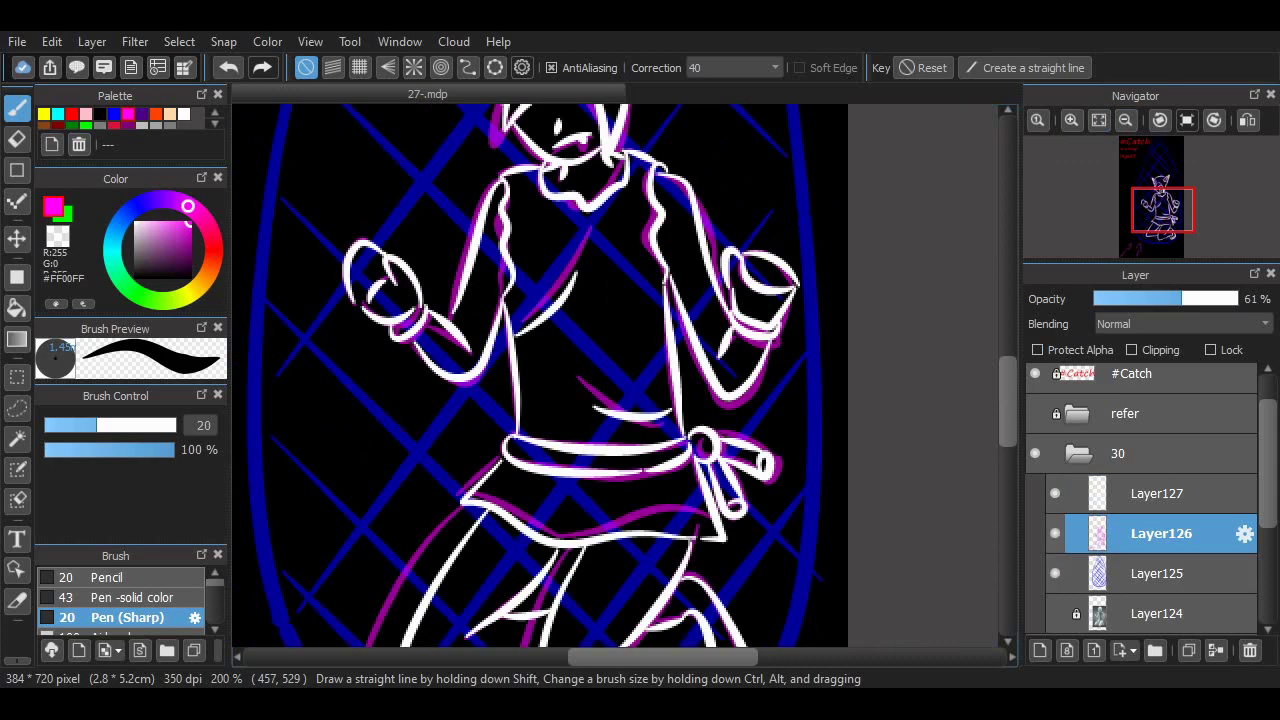
pyautogui.moveTo(580, 514); pyautogui.dragTo(368, 423)
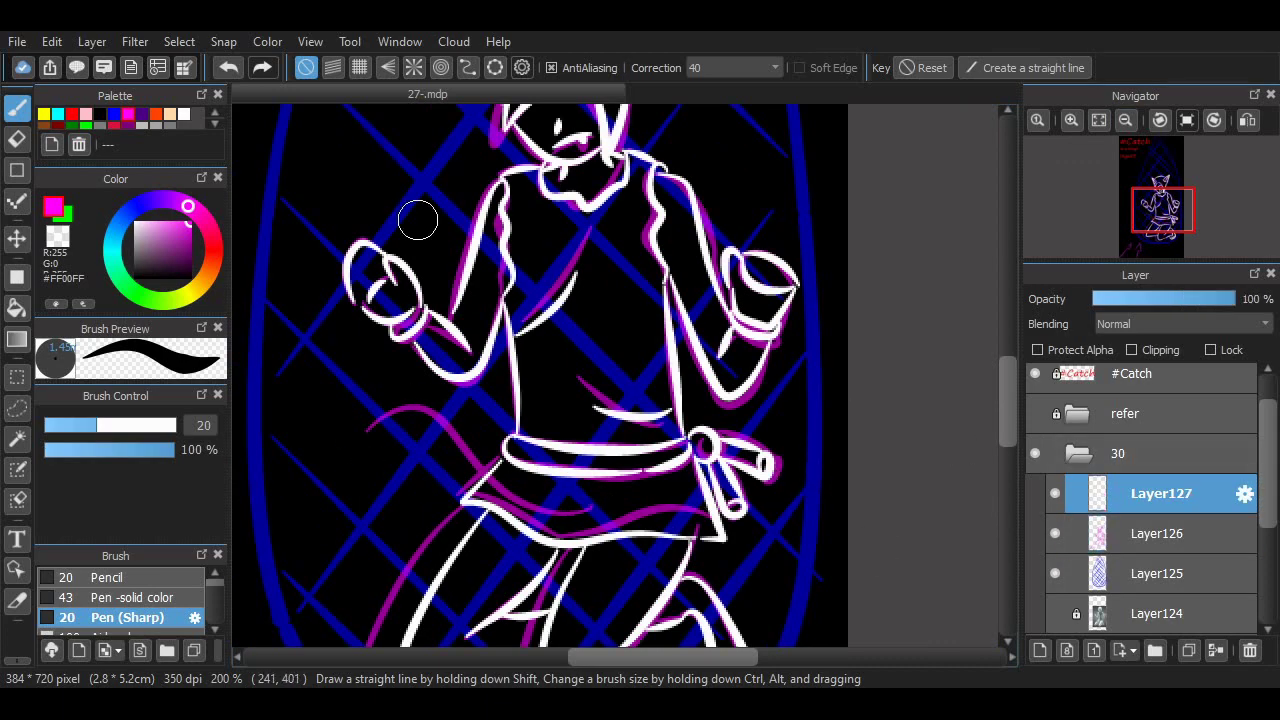
# - Trace the tail in white on Layer127 with a jagged tuft at its tip, redoing the lower curve
pyautogui.scroll(2, 600, 614)
pyautogui.scroll(-3, 985, 400)
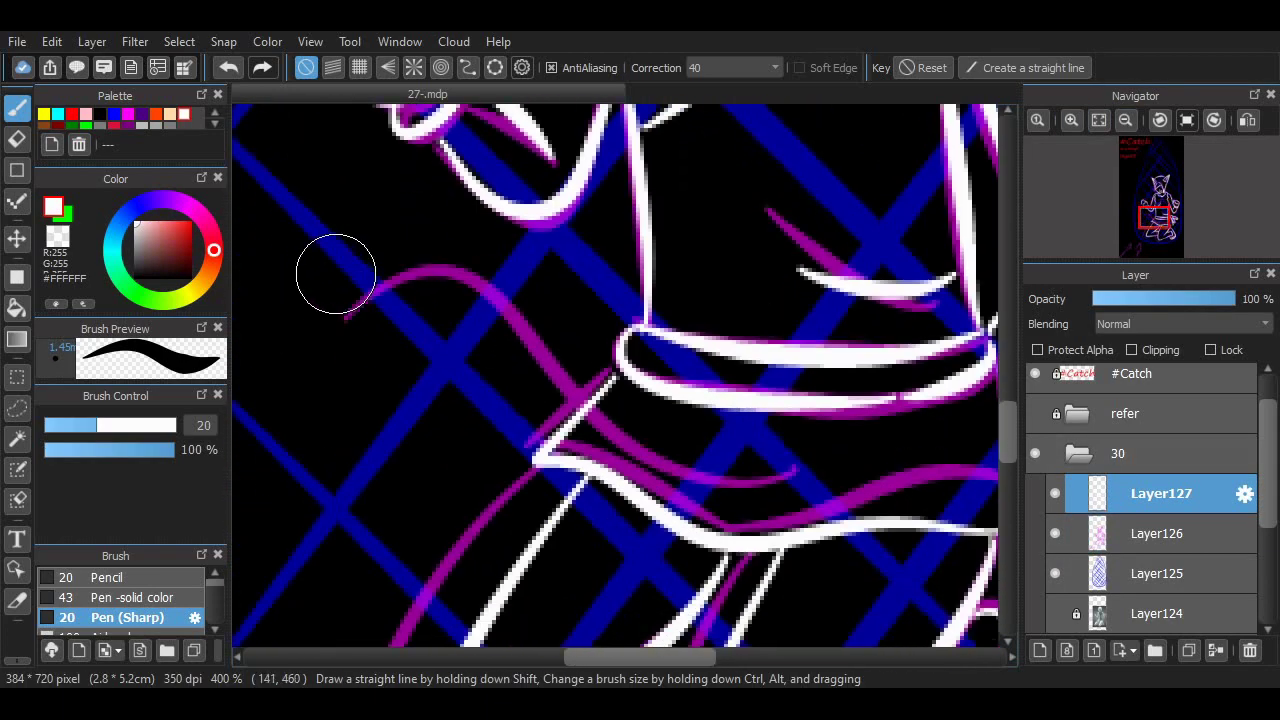
pyautogui.moveTo(388, 308)
pyautogui.mouseDown()
pyautogui.moveTo(321, 270)
pyautogui.moveTo(354, 349)
pyautogui.moveTo(503, 374)
pyautogui.moveTo(393, 323)
pyautogui.moveTo(562, 418)
pyautogui.mouseUp()
pyautogui.hotkey('ctrl', 'z')
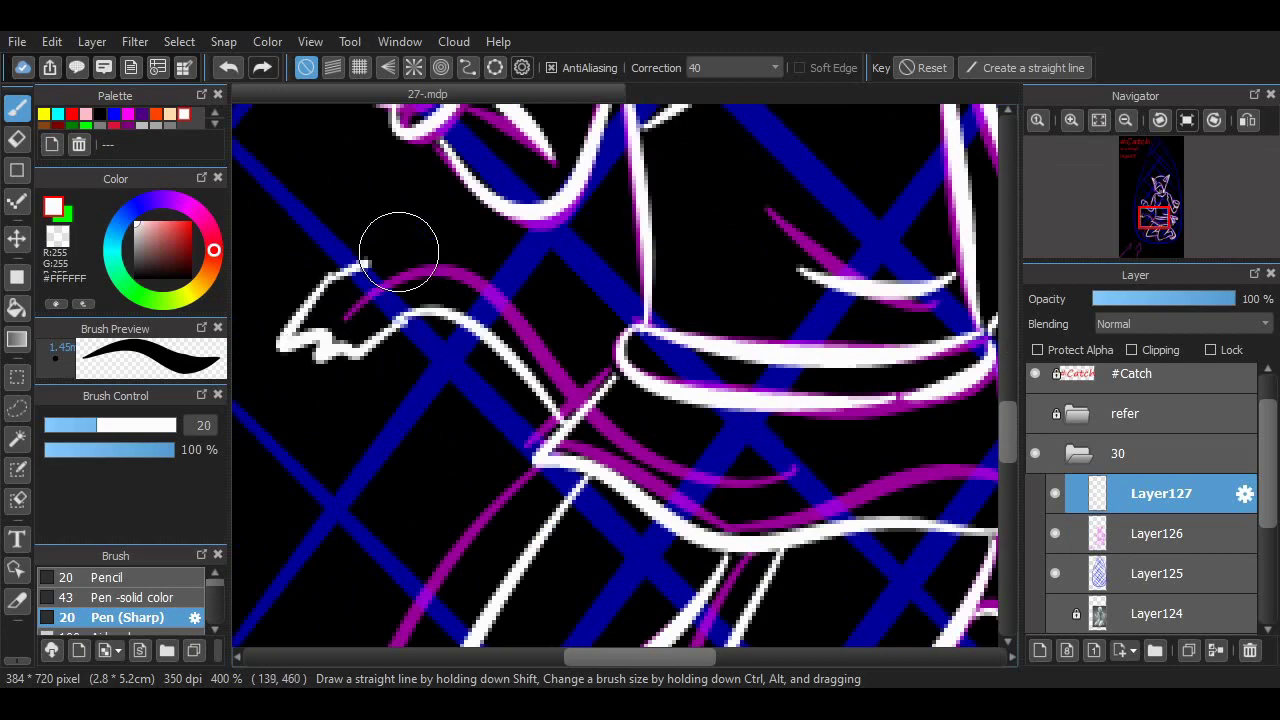
pyautogui.hotkey('ctrl', 'z')
pyautogui.moveTo(392, 322); pyautogui.dragTo(598, 405)
# - Examine the white lineart with the sketch Layer126 and net Layer125 temporarily hidden, restoring both layers' visibility
pyautogui.scroll(-5, 971, 129)
pyautogui.click(1055, 533)
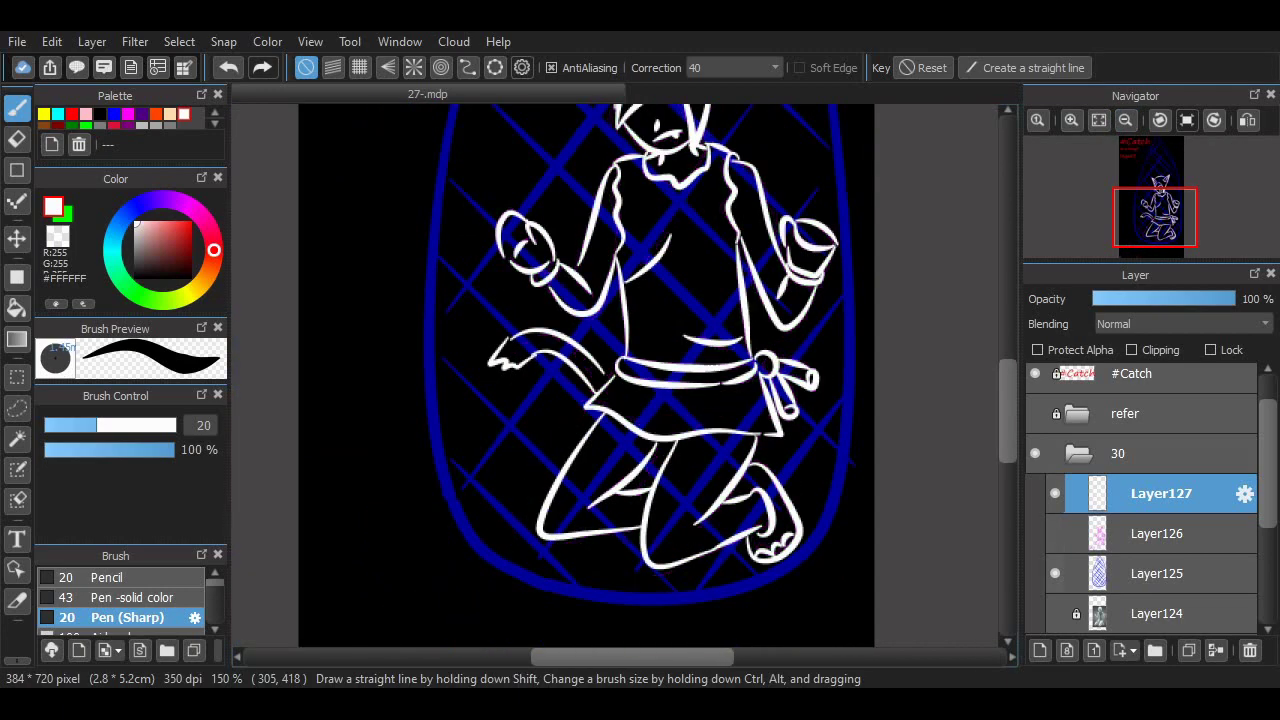
pyautogui.click(1055, 573)
pyautogui.scroll(5, 586, 375)
pyautogui.scroll(-8, 586, 375)
pyautogui.click(1055, 573)
pyautogui.click(1055, 533)
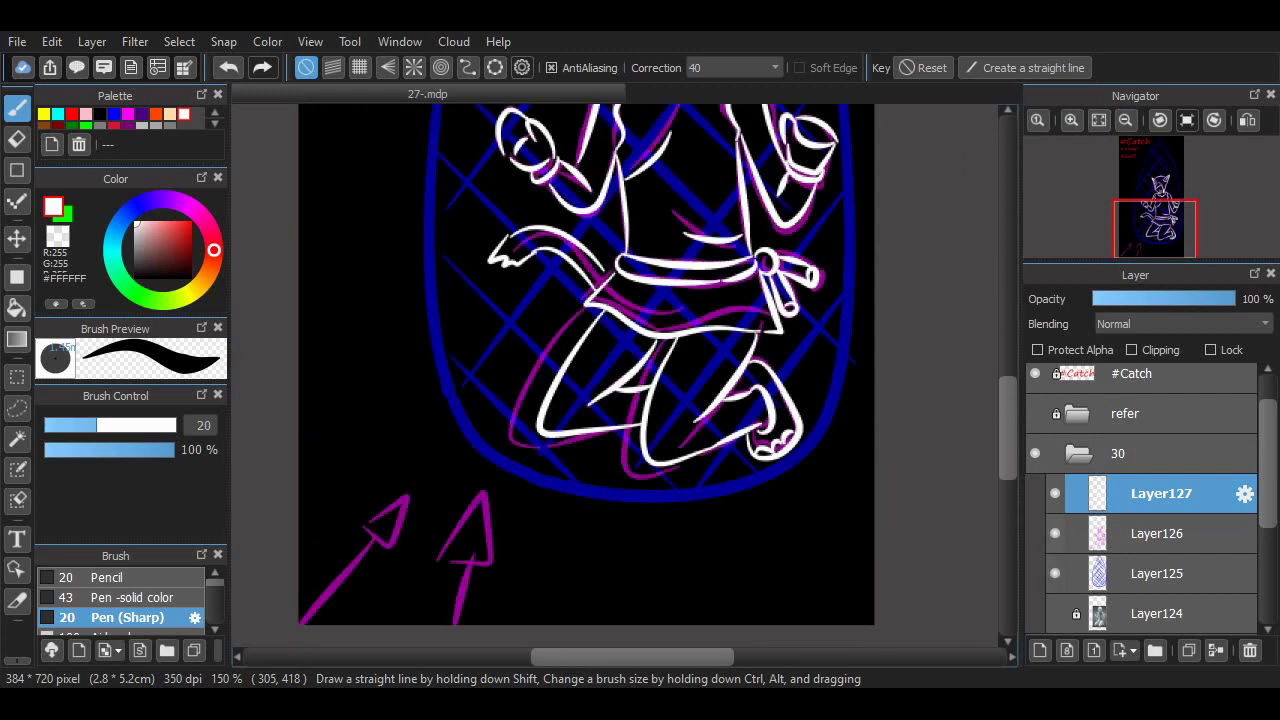
# - Hide the Layer126 sketch and fill a new layer clipped to Layer127 with red (#FF0000) to recolour the character's lineart
pyautogui.click(1055, 533)
pyautogui.scroll(5, 586, 375)
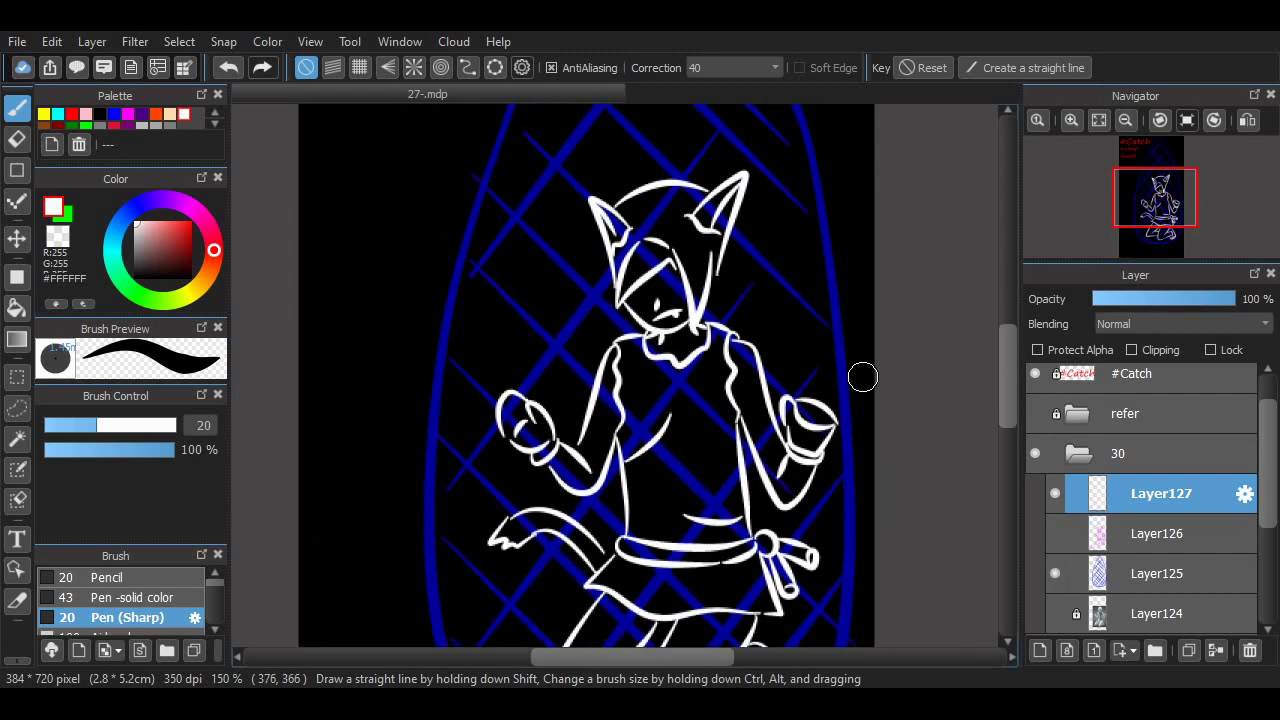
pyautogui.hotkey('ctrl', 'shift', 'n')
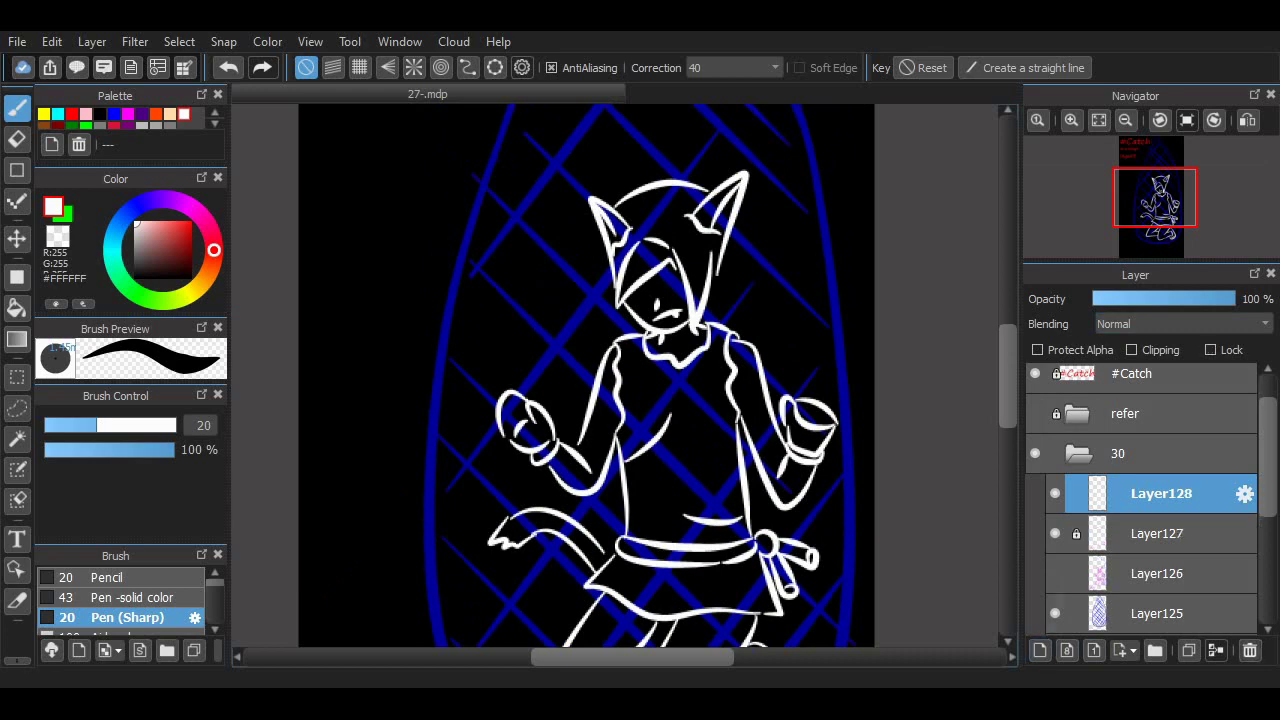
pyautogui.hotkey('ctrl', 'alt', 'g')
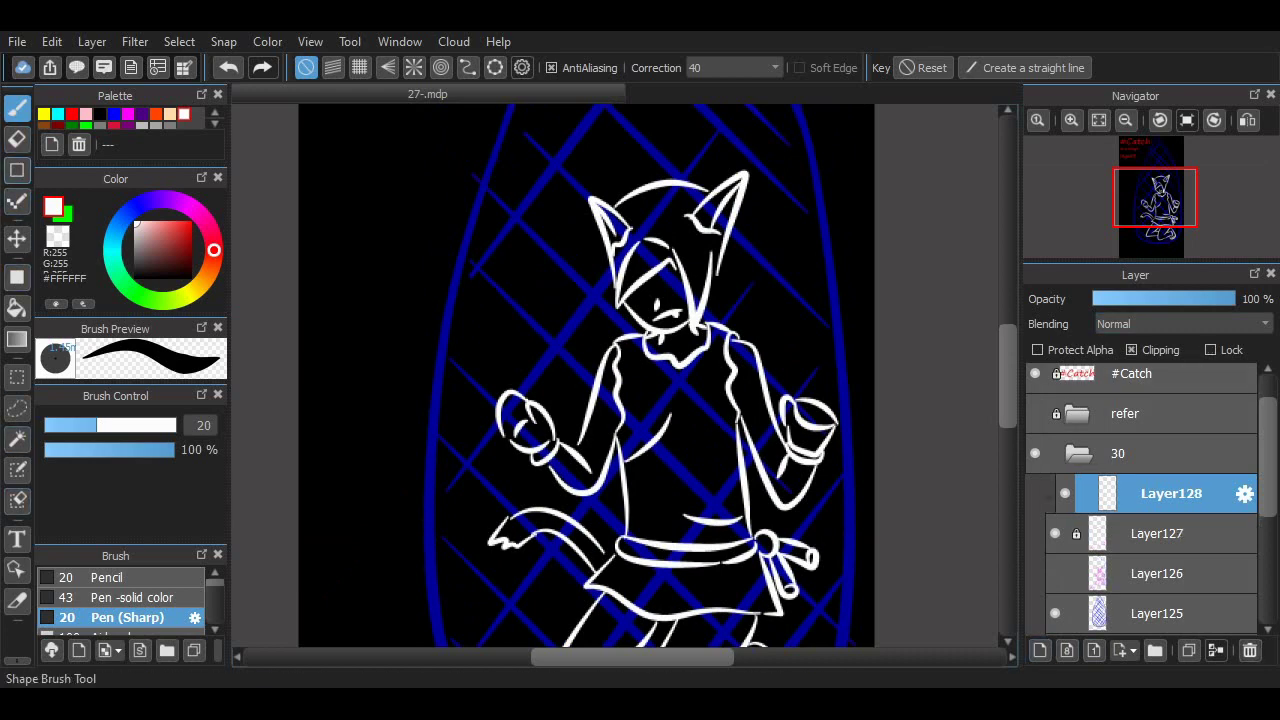
pyautogui.press('g')
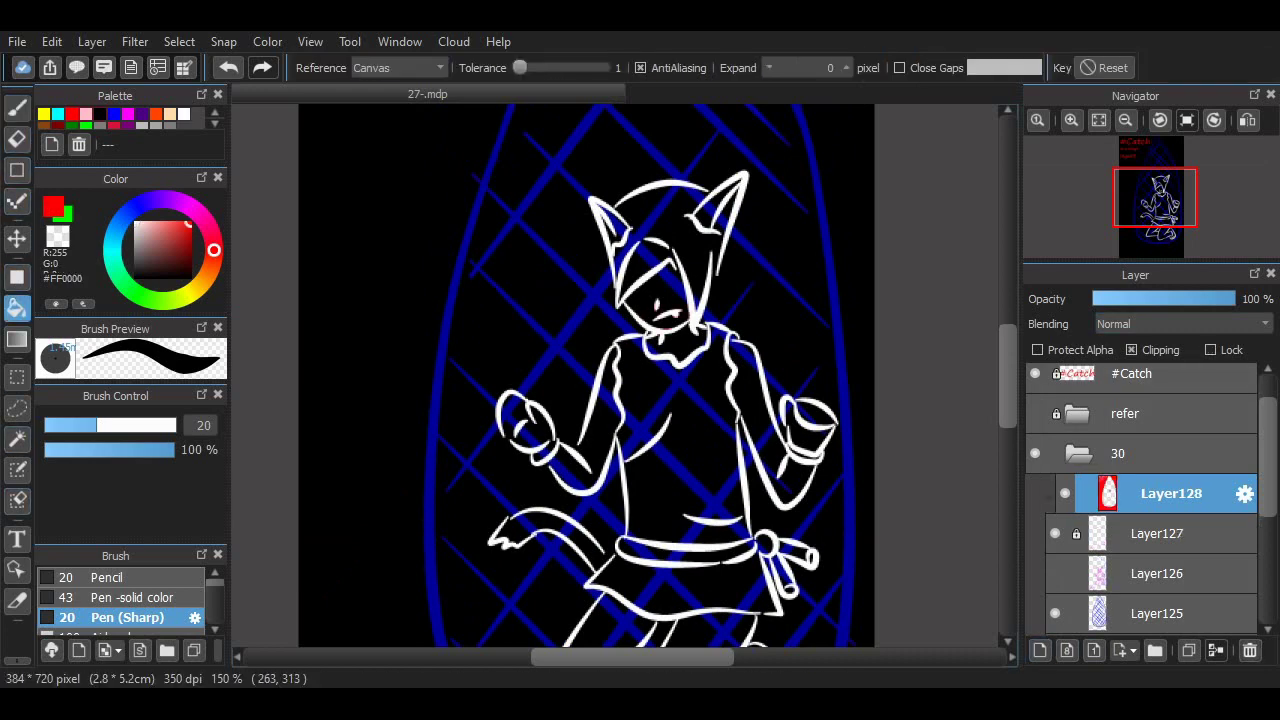
pyautogui.hotkey('ctrl', '+')
pyautogui.scroll(1, 398, 67)
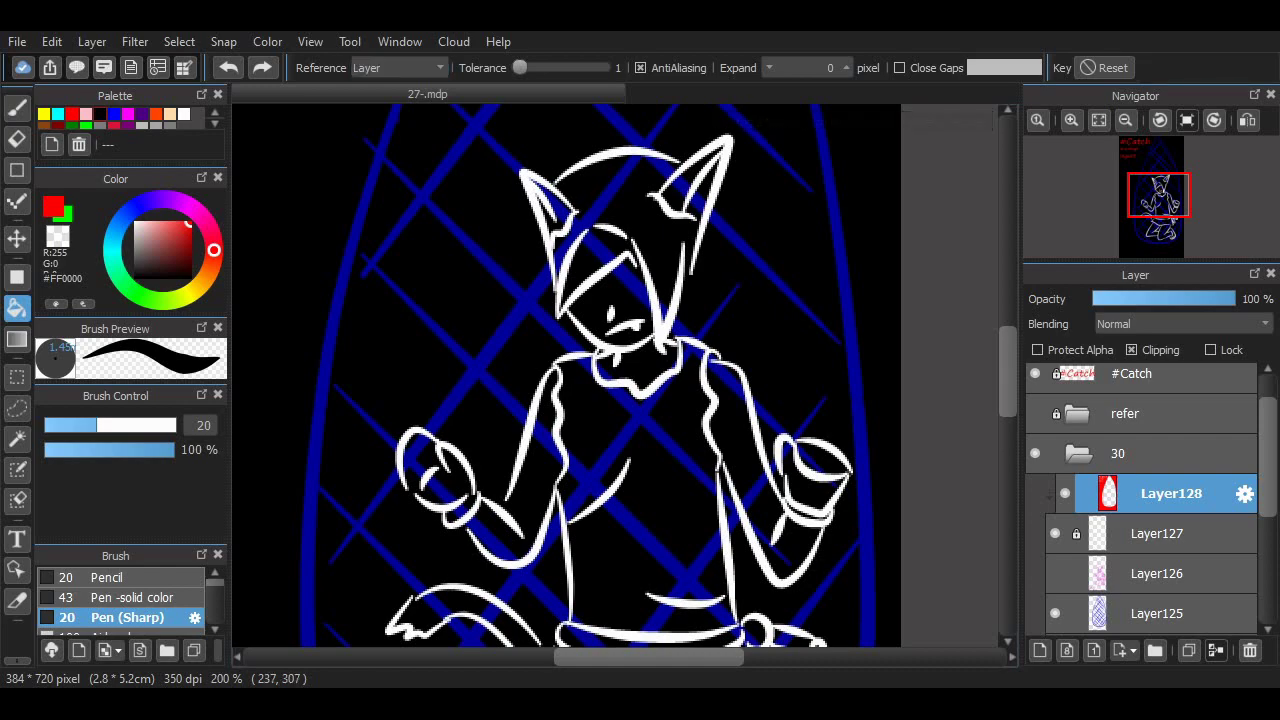
pyautogui.click(603, 275)
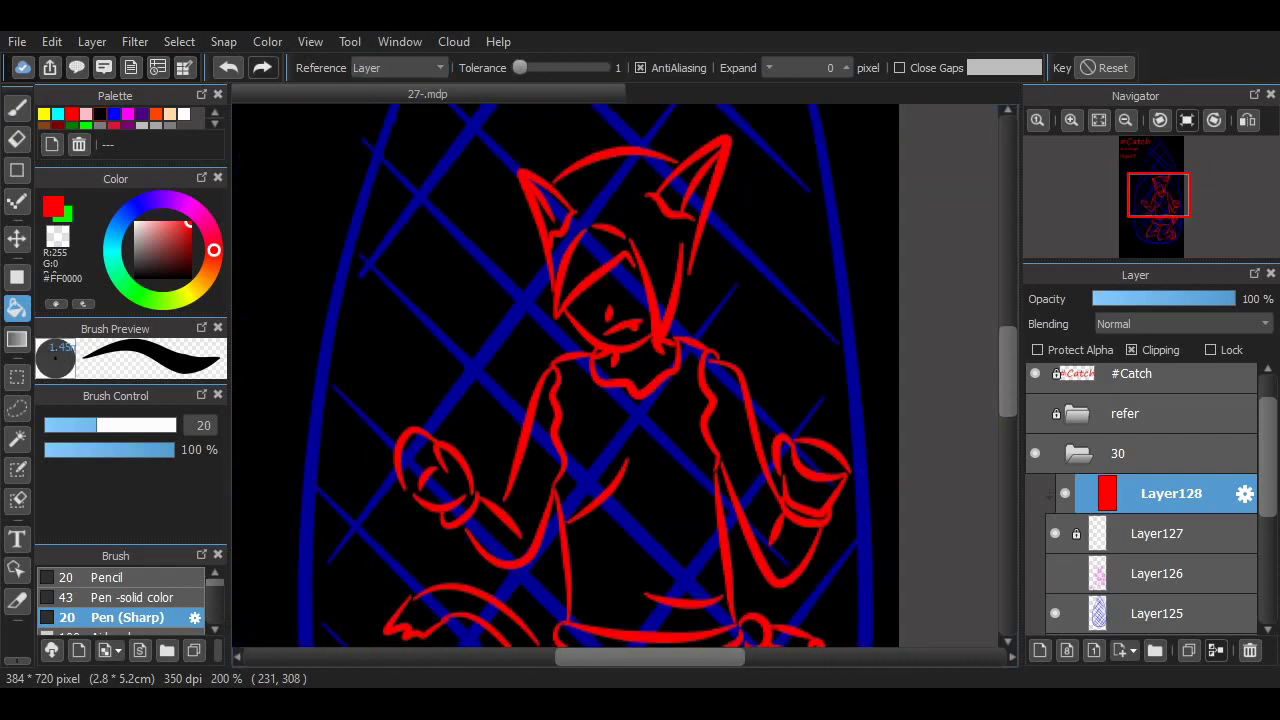
# - Add an unclipped layer above the red fill and ready the white Pen (Sharp) brush, undoing a test stroke
pyautogui.hotkey('ctrl', 'shift', 'n')
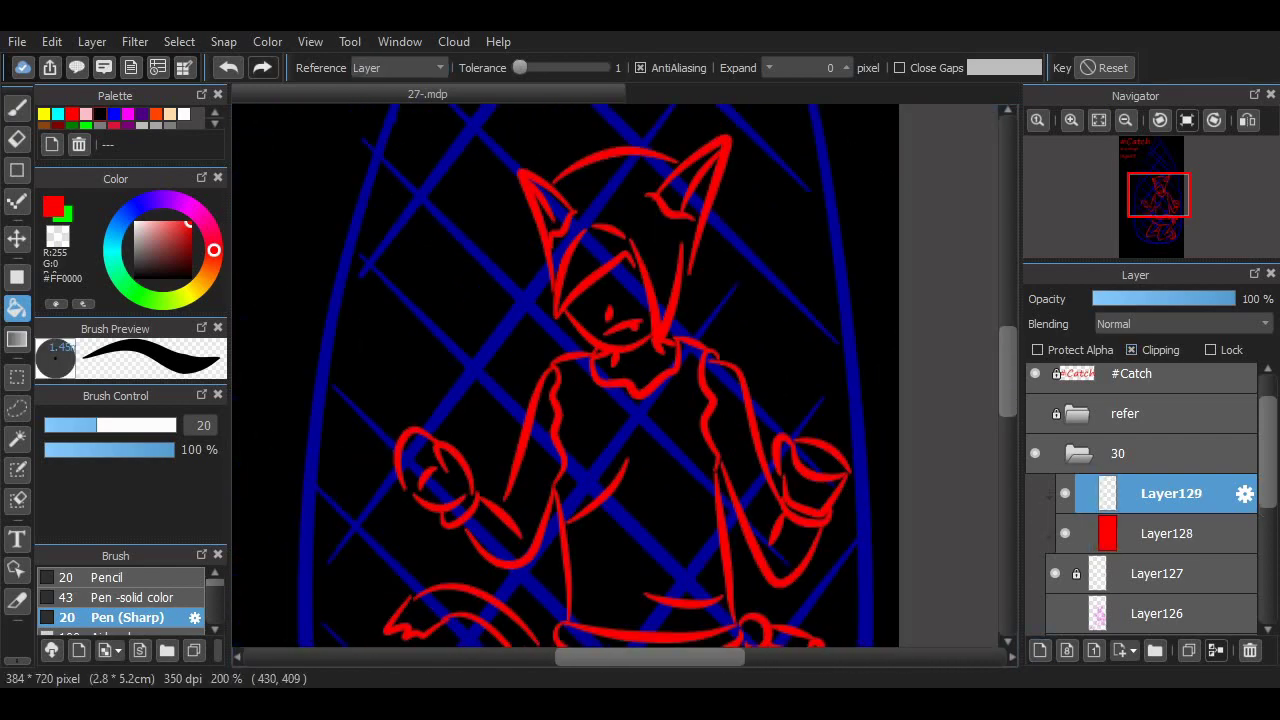
pyautogui.click(1131, 349)
pyautogui.press('b')
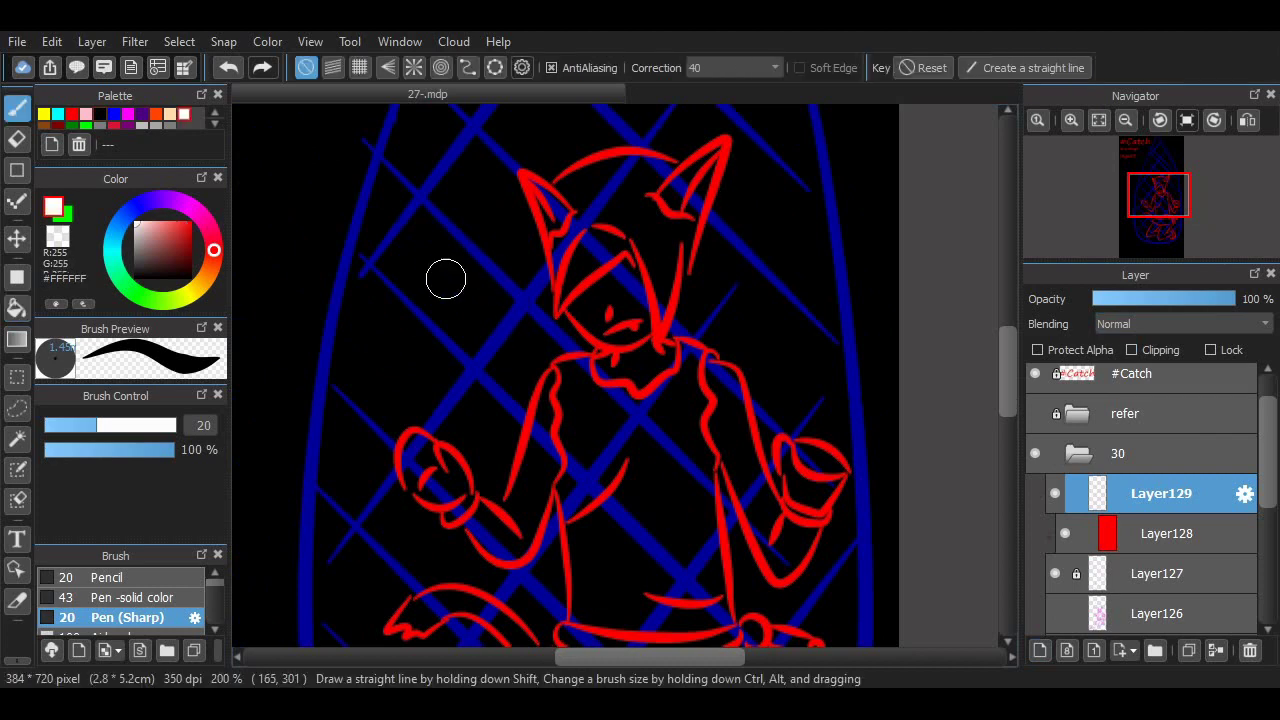
pyautogui.moveTo(443, 255); pyautogui.dragTo(800, 557)
pyautogui.hotkey('ctrl', 'z')
pyautogui.scroll(-3, 510, 244)
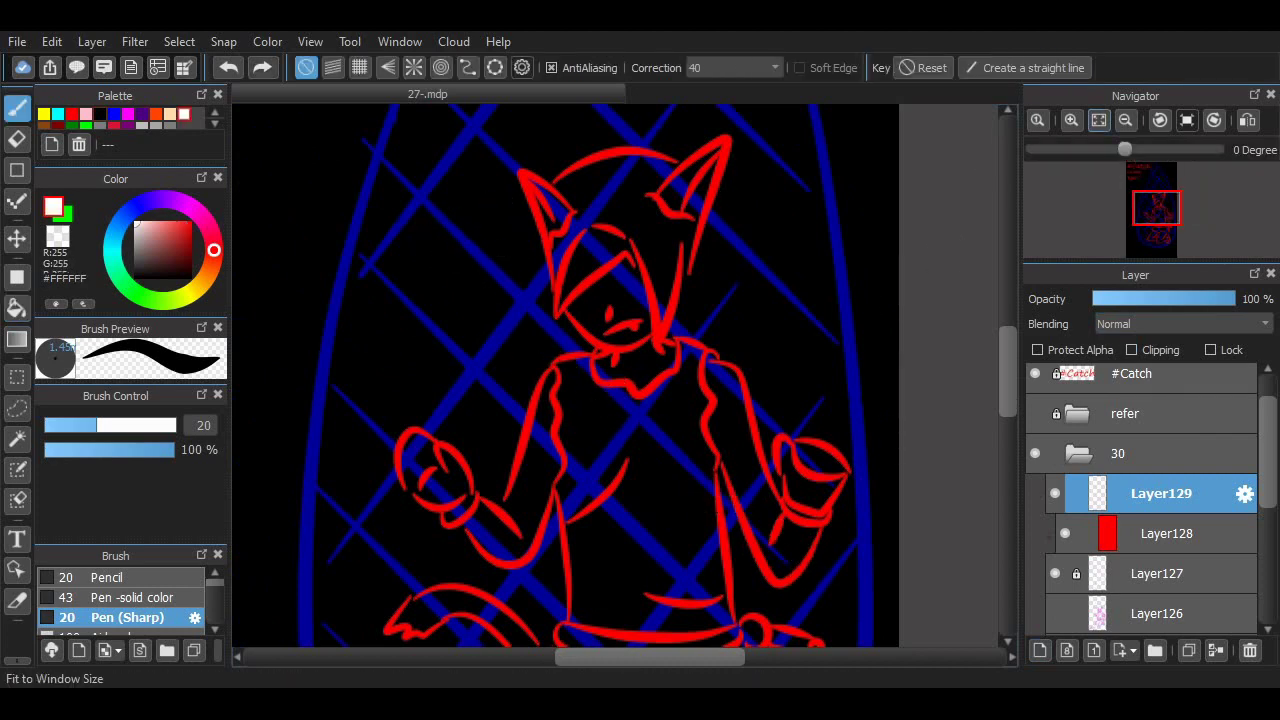
# - Lay a closed curve snap guide around the net, narrow at the top and wide at the base, restarting the first path
pyautogui.click(468, 67)
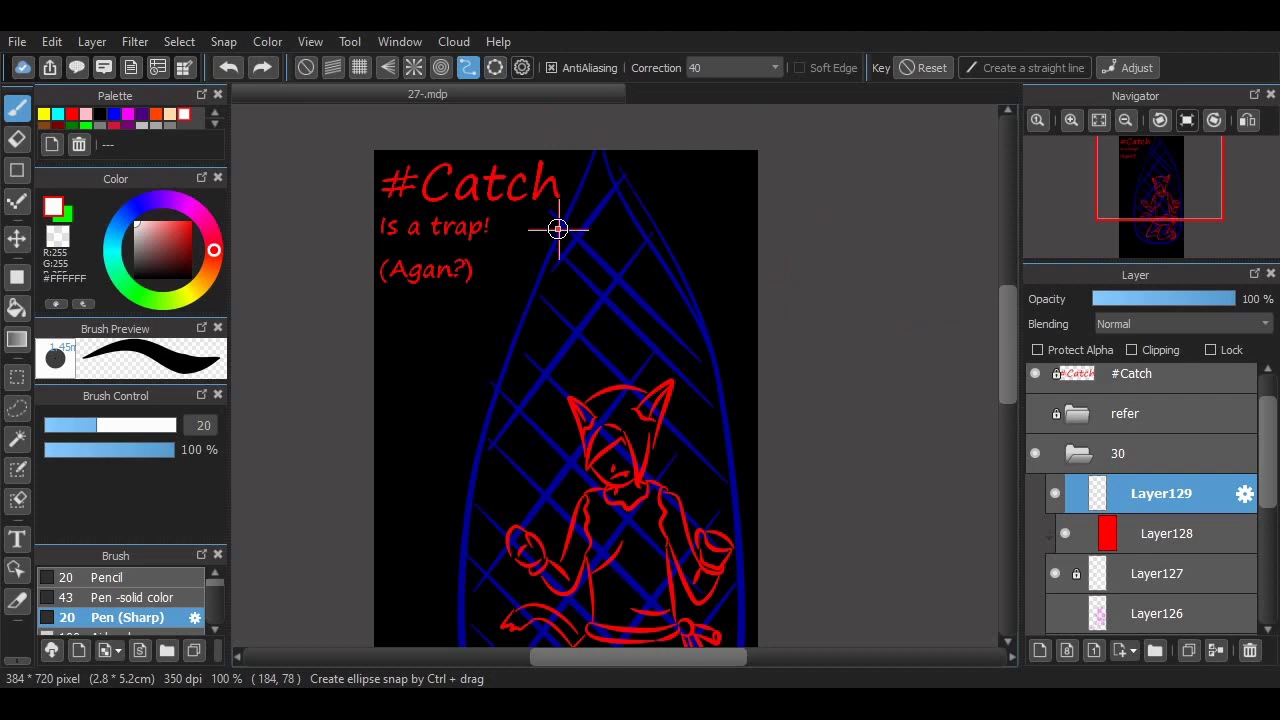
pyautogui.scroll(-1, 557, 229)
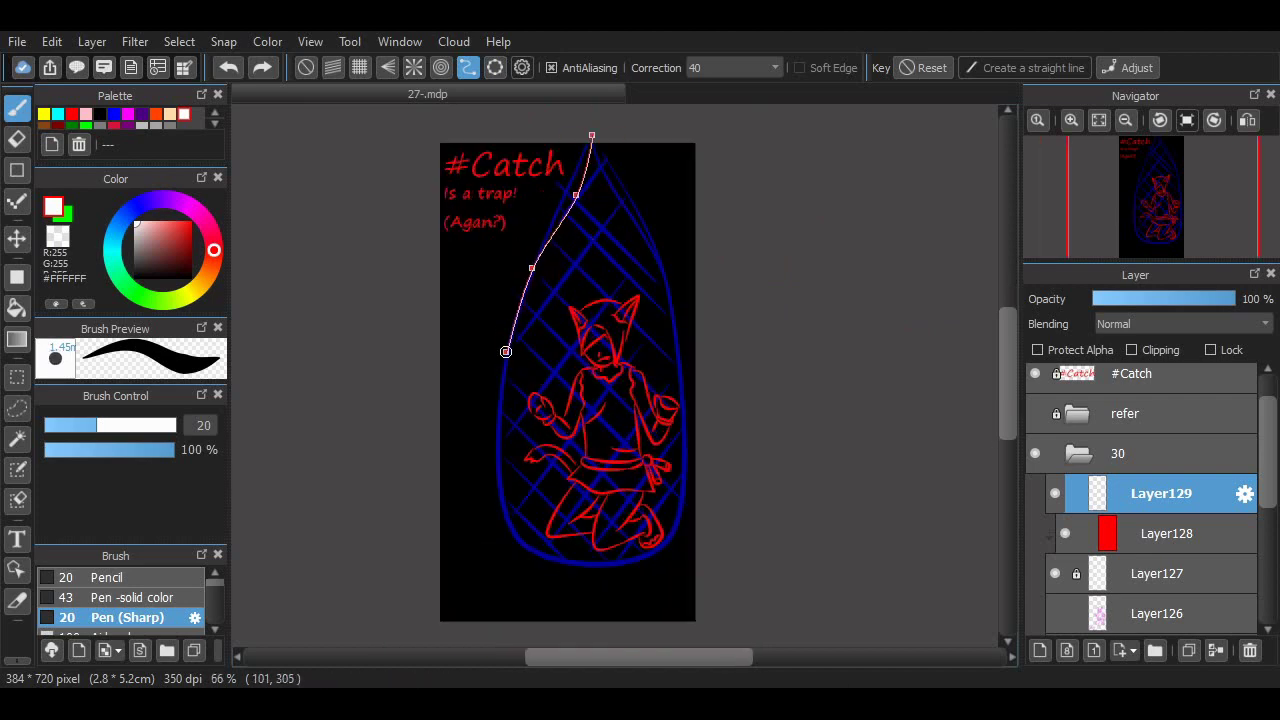
pyautogui.moveTo(493, 534); pyautogui.dragTo(566, 214)
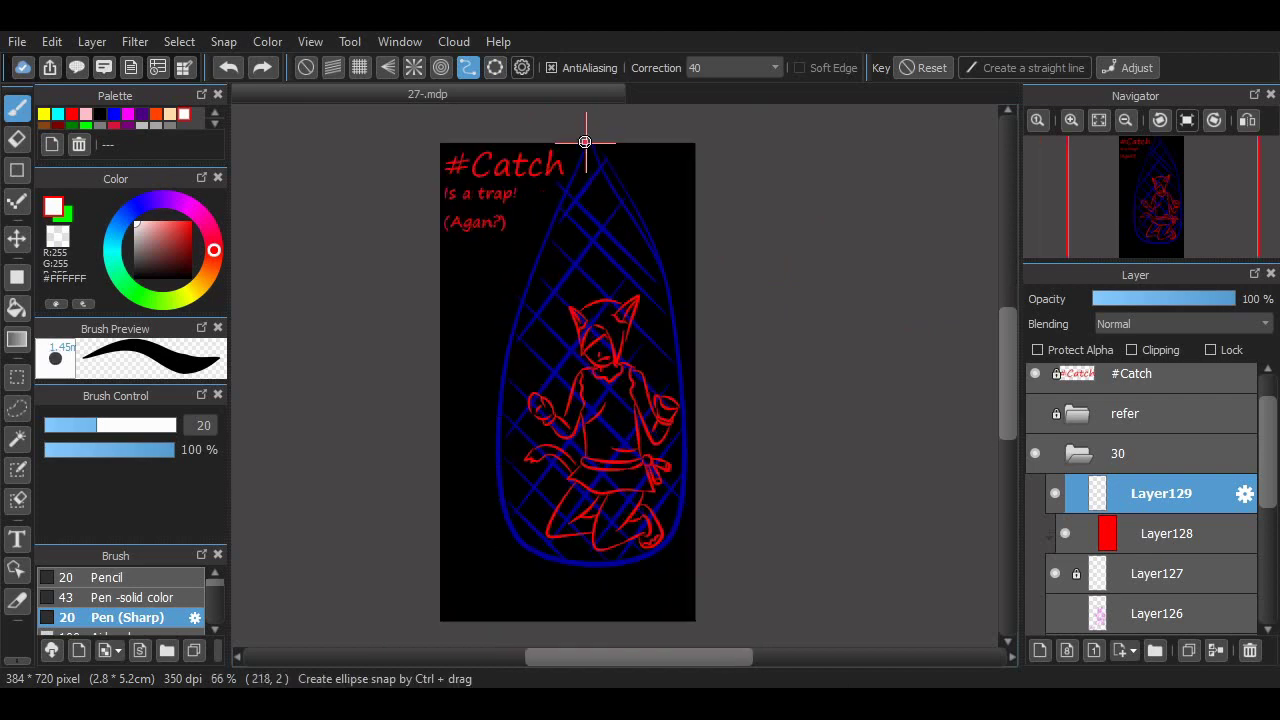
pyautogui.moveTo(507, 536); pyautogui.dragTo(573, 554)
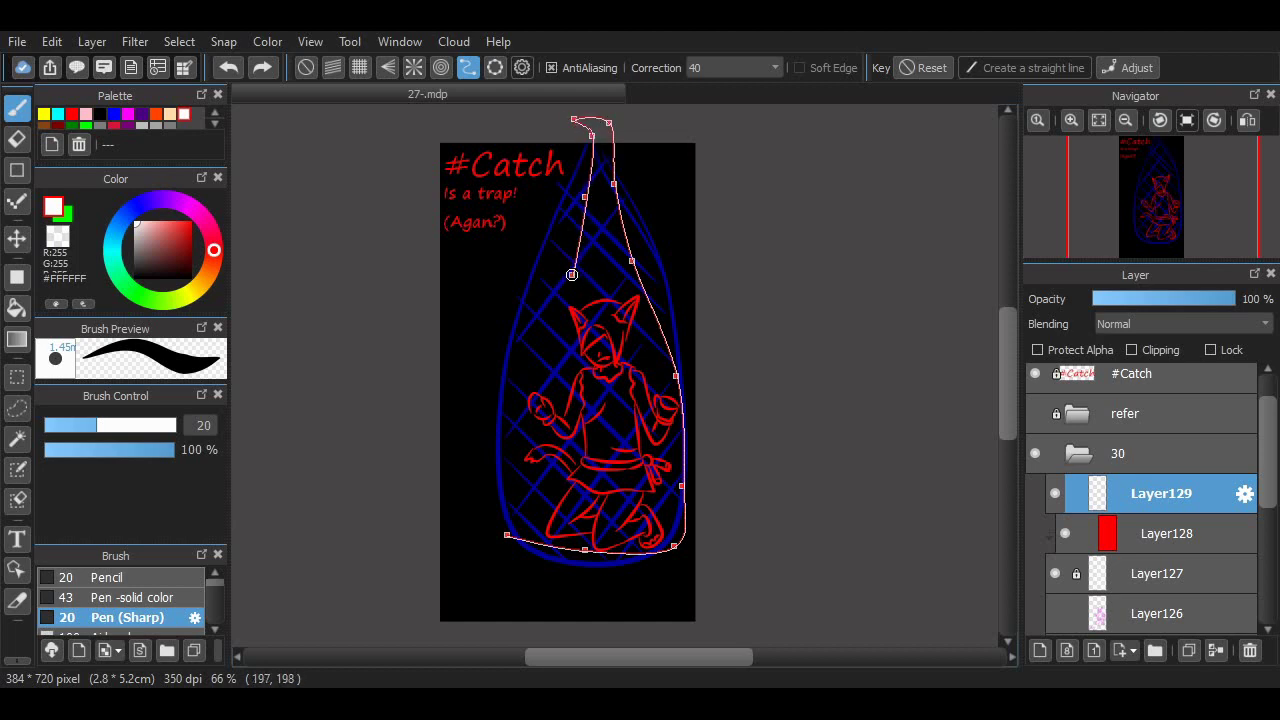
pyautogui.click(509, 429)
pyautogui.scroll(2, 580, 432)
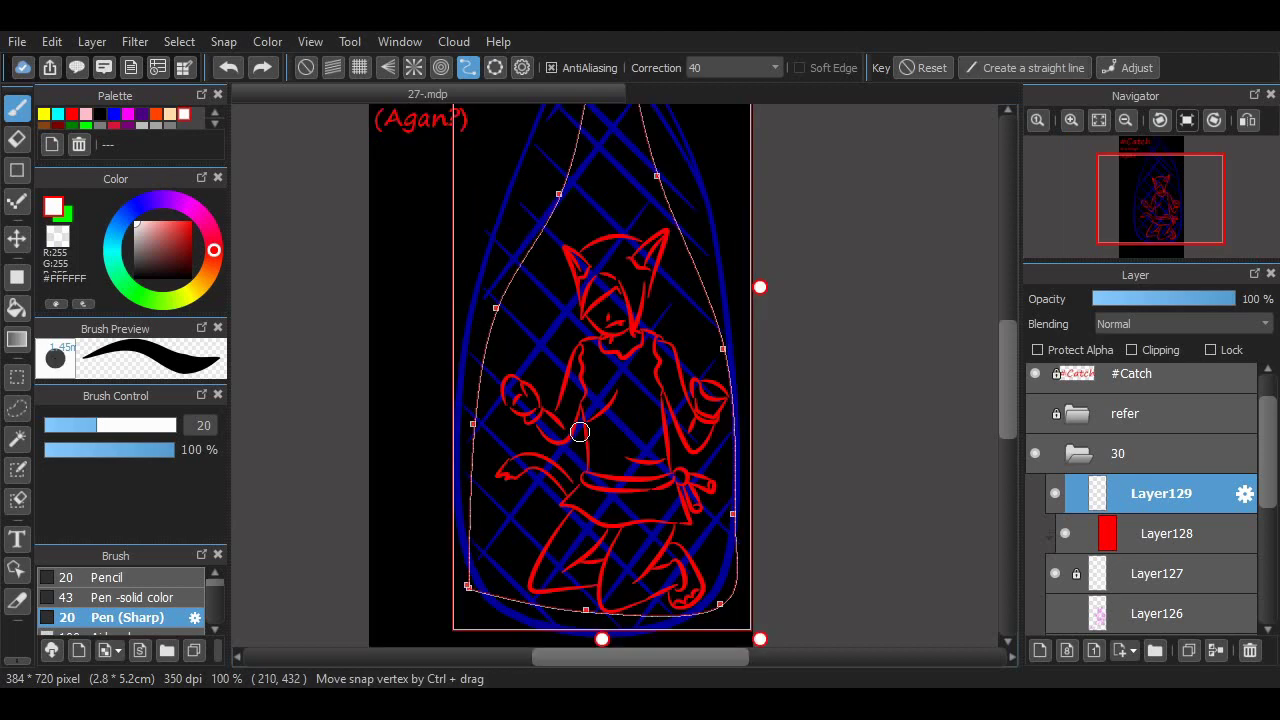
# - Trace the net's outer outline in white along the curve snap guide on both sides and across the base
pyautogui.scroll(3, 993, 331)
pyautogui.moveTo(628, 176)
pyautogui.mouseDown()
pyautogui.moveTo(780, 499)
pyautogui.moveTo(950, 389)
pyautogui.moveTo(728, 352)
pyautogui.moveTo(757, 527)
pyautogui.moveTo(569, 581)
pyautogui.moveTo(569, 565)
pyautogui.moveTo(486, 543)
pyautogui.moveTo(521, 266)
pyautogui.moveTo(522, 578)
pyautogui.moveTo(558, 573)
pyautogui.moveTo(443, 520)
pyautogui.moveTo(472, 541)
pyautogui.moveTo(474, 326)
pyautogui.moveTo(545, 170)
pyautogui.mouseUp()
pyautogui.scroll(-4, 950, 389)
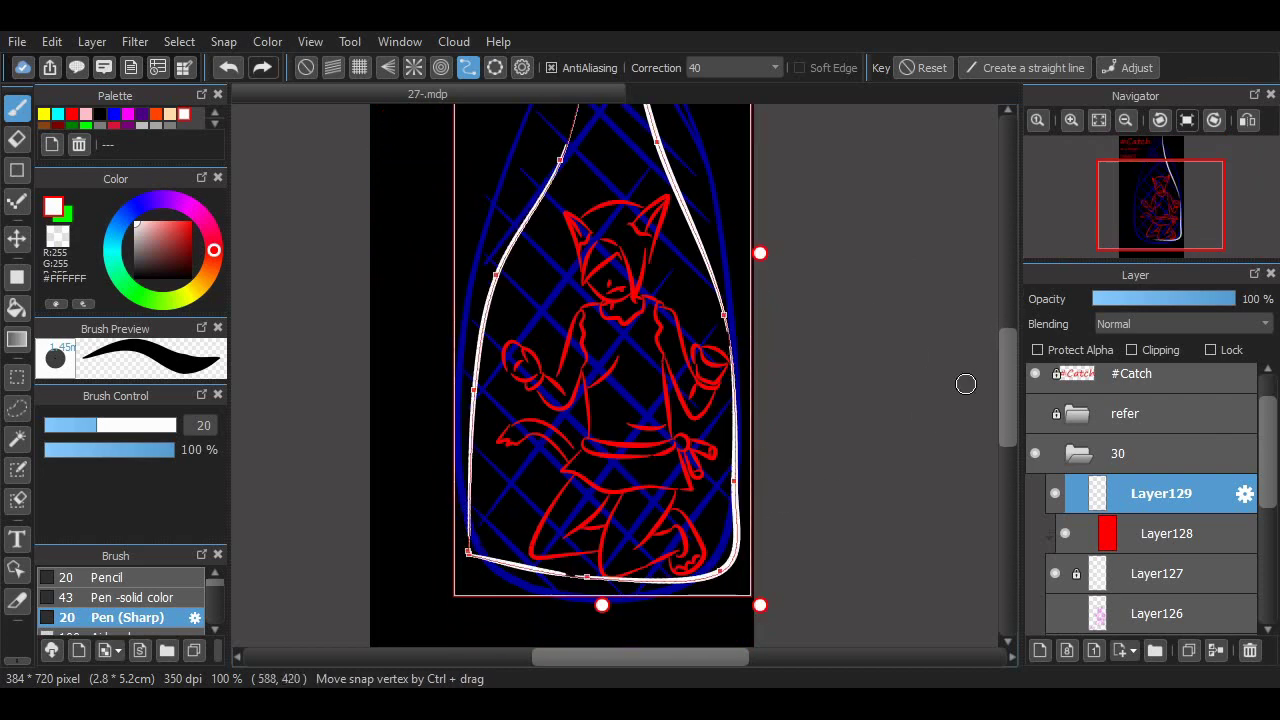
pyautogui.scroll(4, 965, 384)
pyautogui.moveTo(566, 342); pyautogui.dragTo(600, 188)
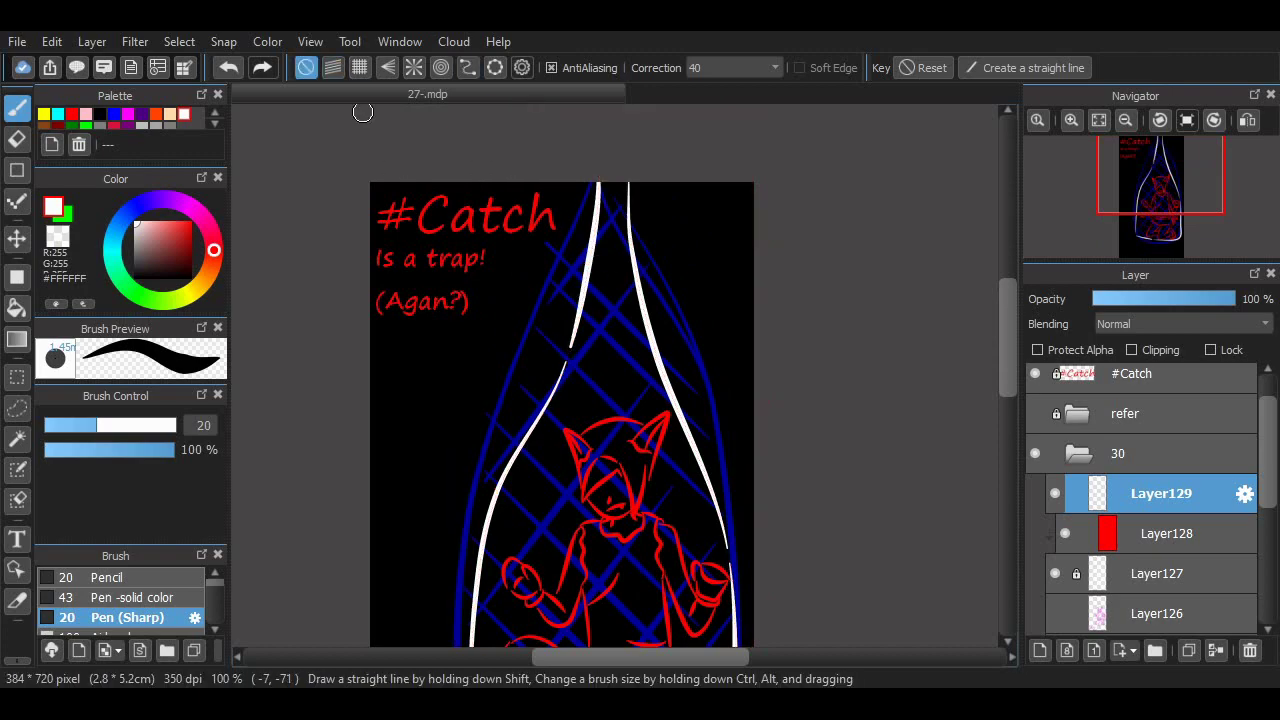
# - Switch to parallel line snapping and angle its guides to slope down to the right for the net's mesh
pyautogui.hotkey('ctrl', '+')
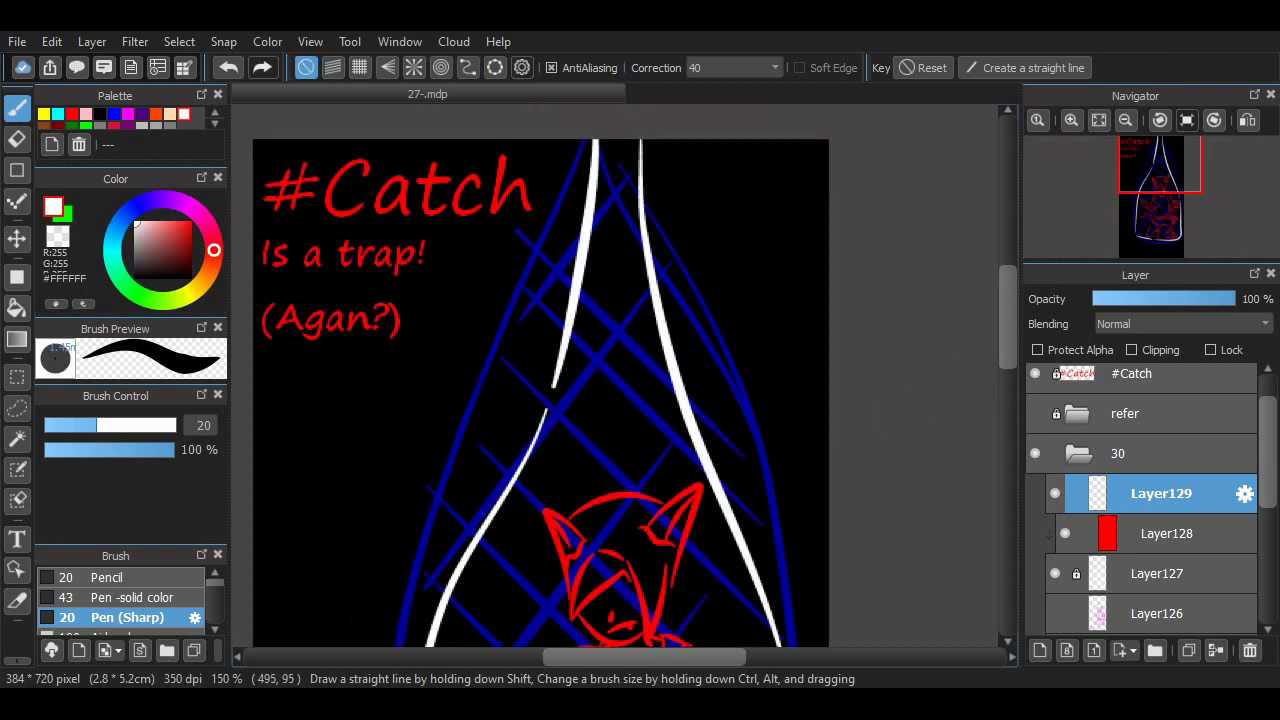
pyautogui.scroll(-6, 966, 334)
pyautogui.scroll(5, 541, 376)
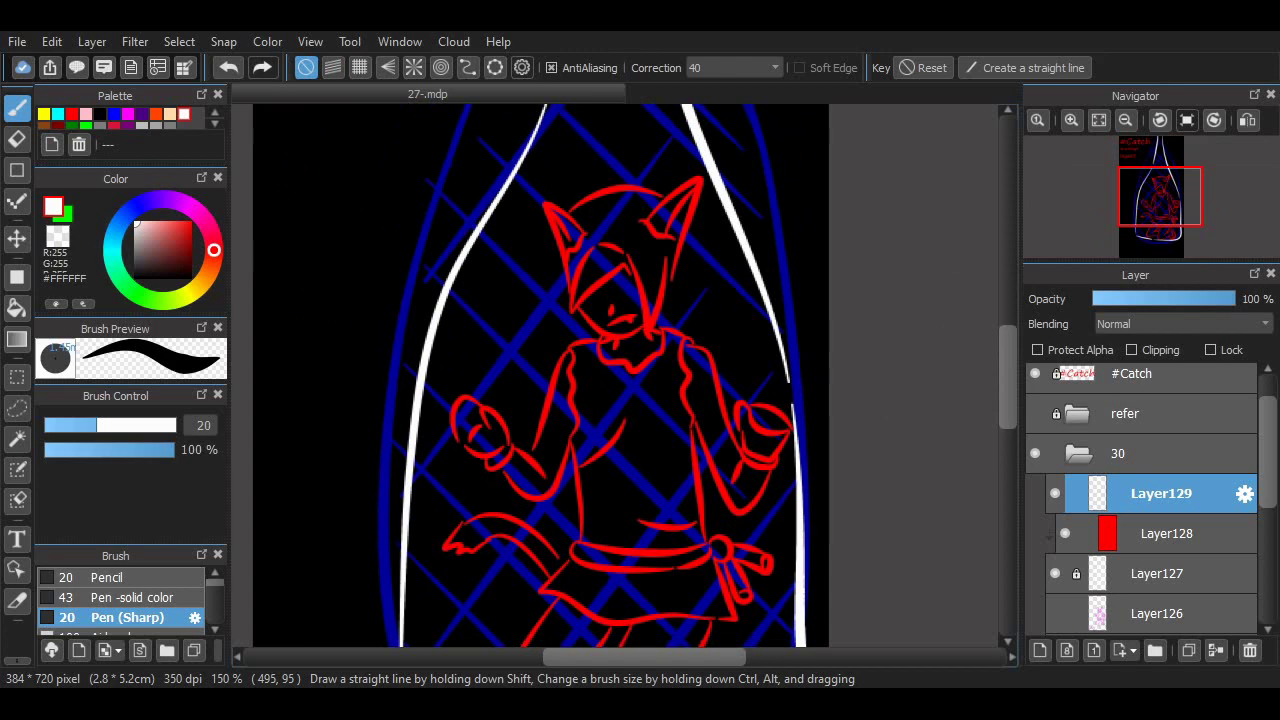
pyautogui.click(333, 67)
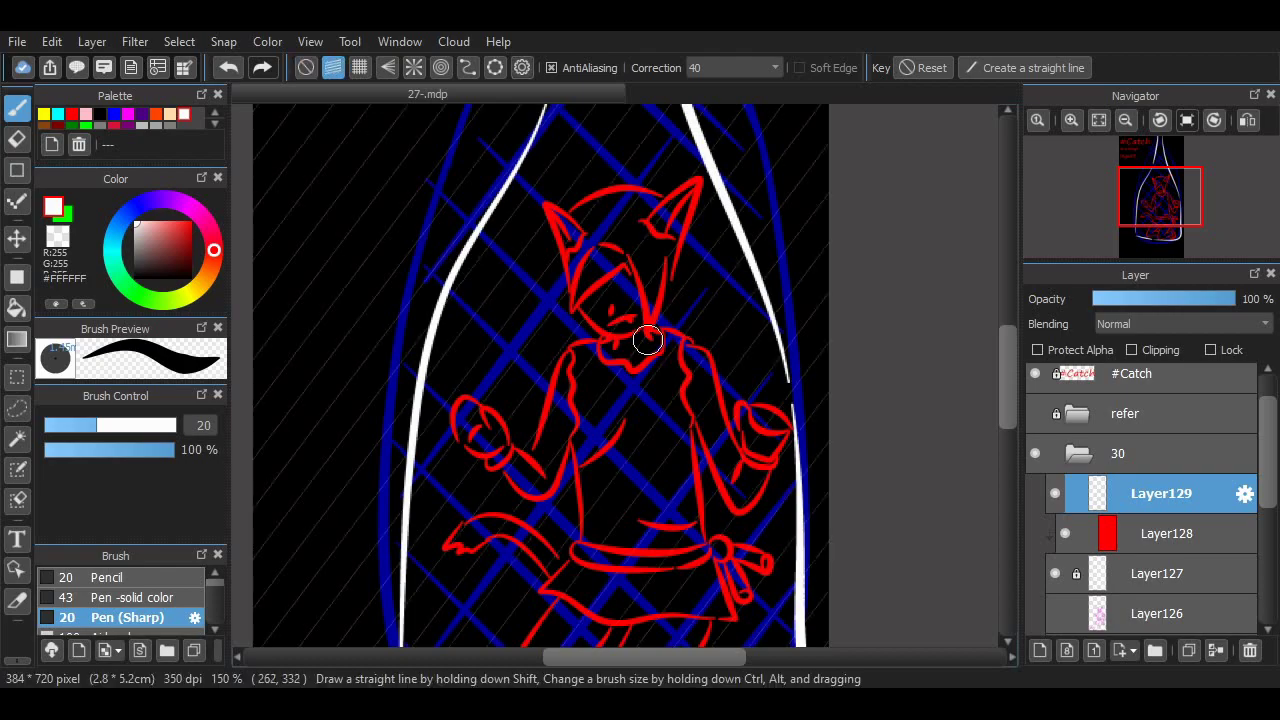
pyautogui.scroll(-1, 647, 339)
pyautogui.scroll(-2, 794, 273)
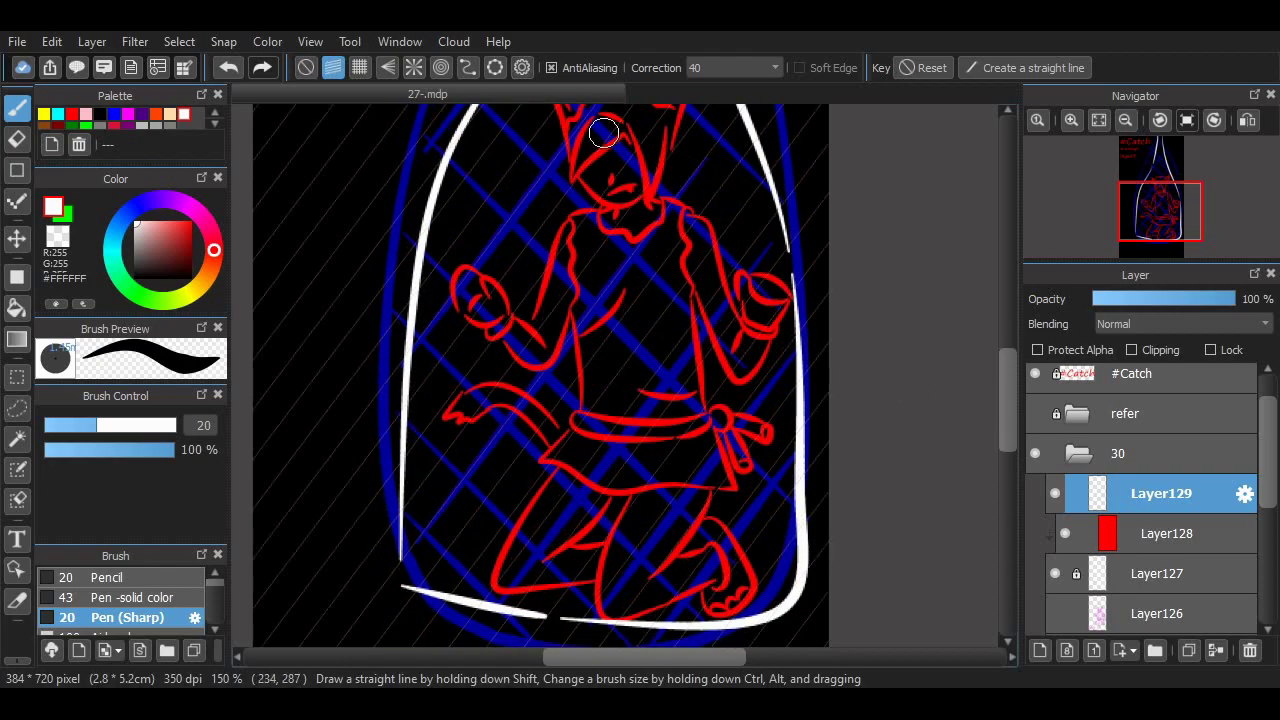
pyautogui.scroll(1, 674, 302)
pyautogui.click(333, 67)
pyautogui.moveTo(612, 372); pyautogui.dragTo(500, 300)
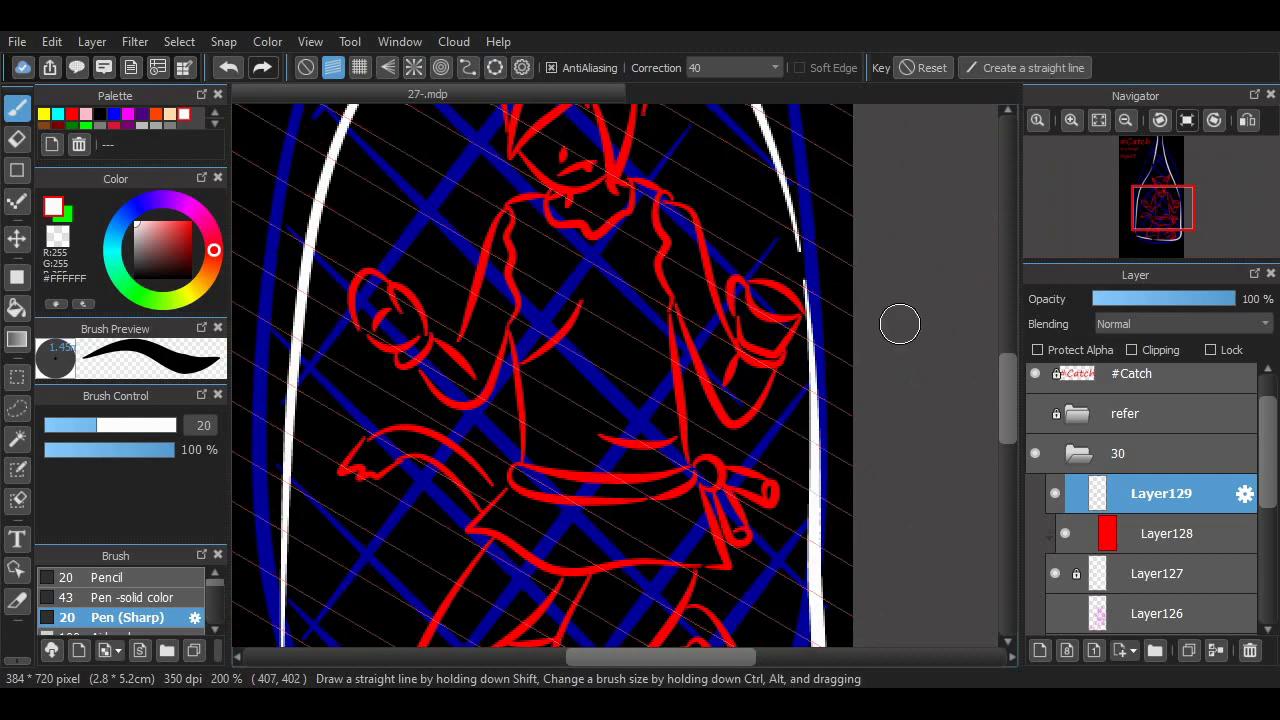
# - Draw white strands sloping down to the right across the net from the character's shoulders up to the neck, redoing the first strand
pyautogui.moveTo(351, 143); pyautogui.dragTo(814, 386)
pyautogui.hotkey('ctrl', 'z')
pyautogui.moveTo(814, 337); pyautogui.dragTo(408, 171)
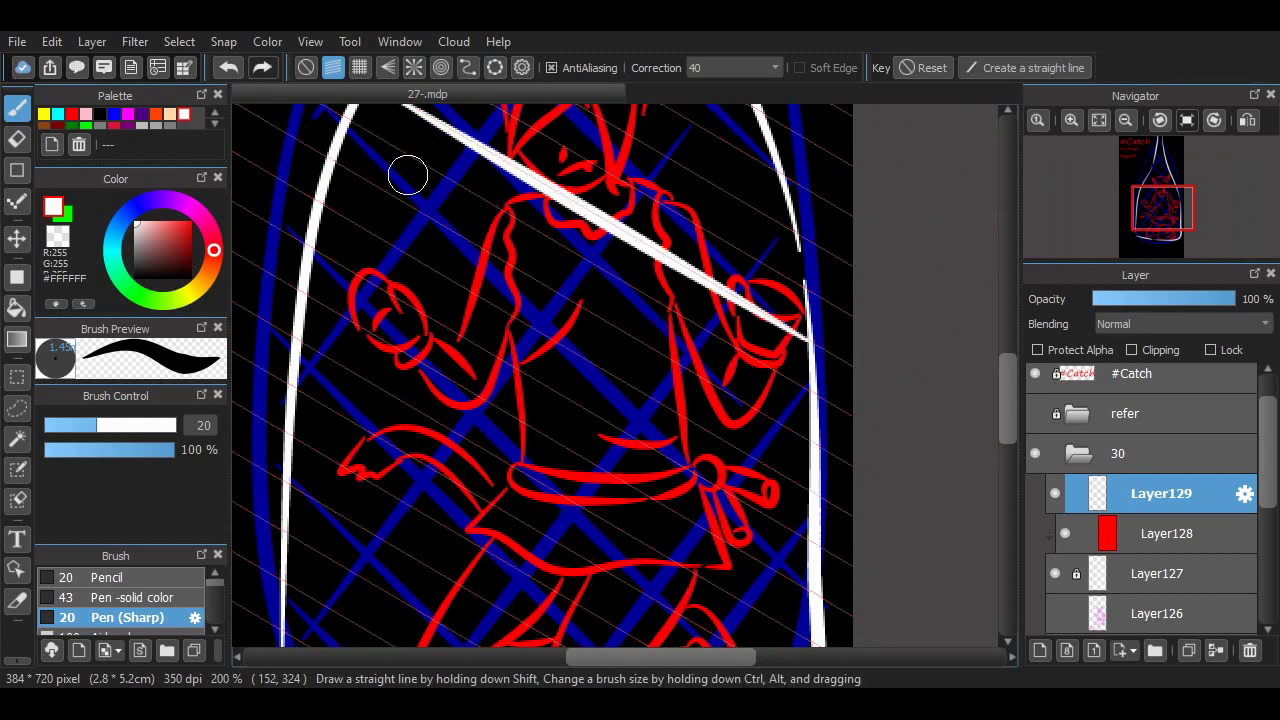
pyautogui.scroll(2, 408, 171)
pyautogui.scroll(2, 777, 371)
pyautogui.moveTo(778, 358); pyautogui.dragTo(514, 194)
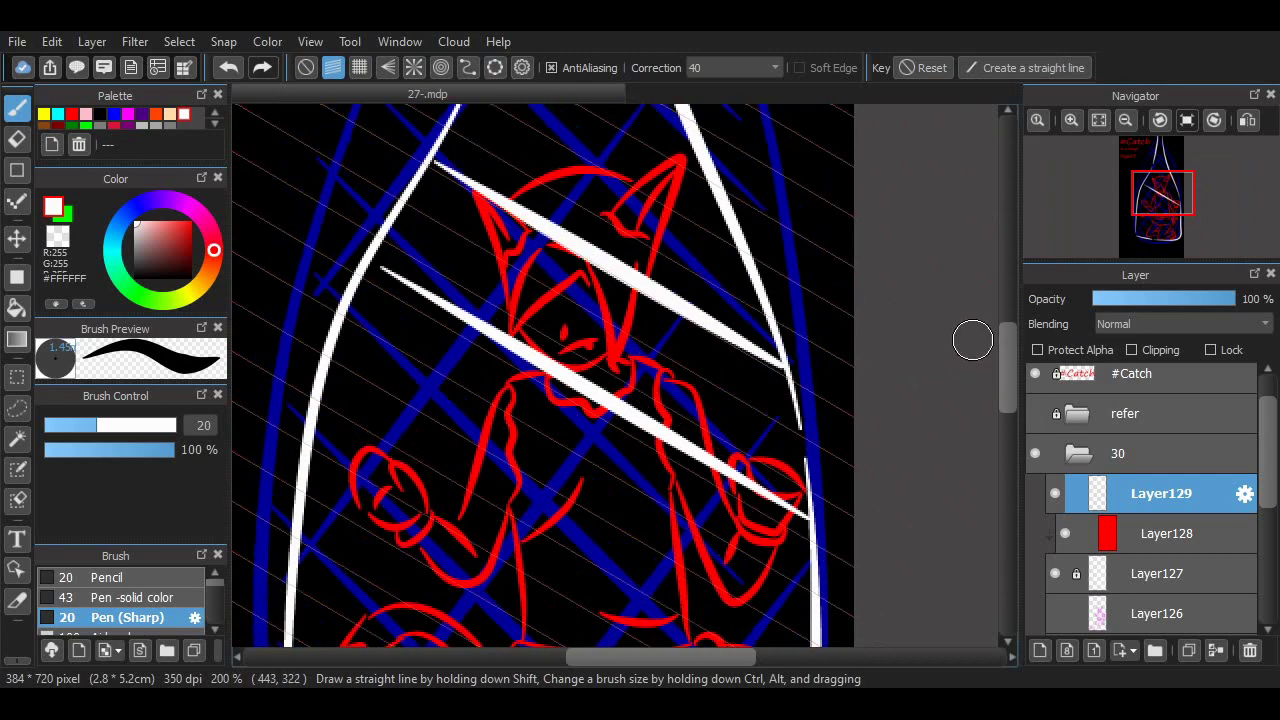
pyautogui.scroll(3, 657, 330)
pyautogui.moveTo(712, 385)
pyautogui.mouseDown()
pyautogui.moveTo(634, 251)
pyautogui.moveTo(497, 266)
pyautogui.mouseUp()
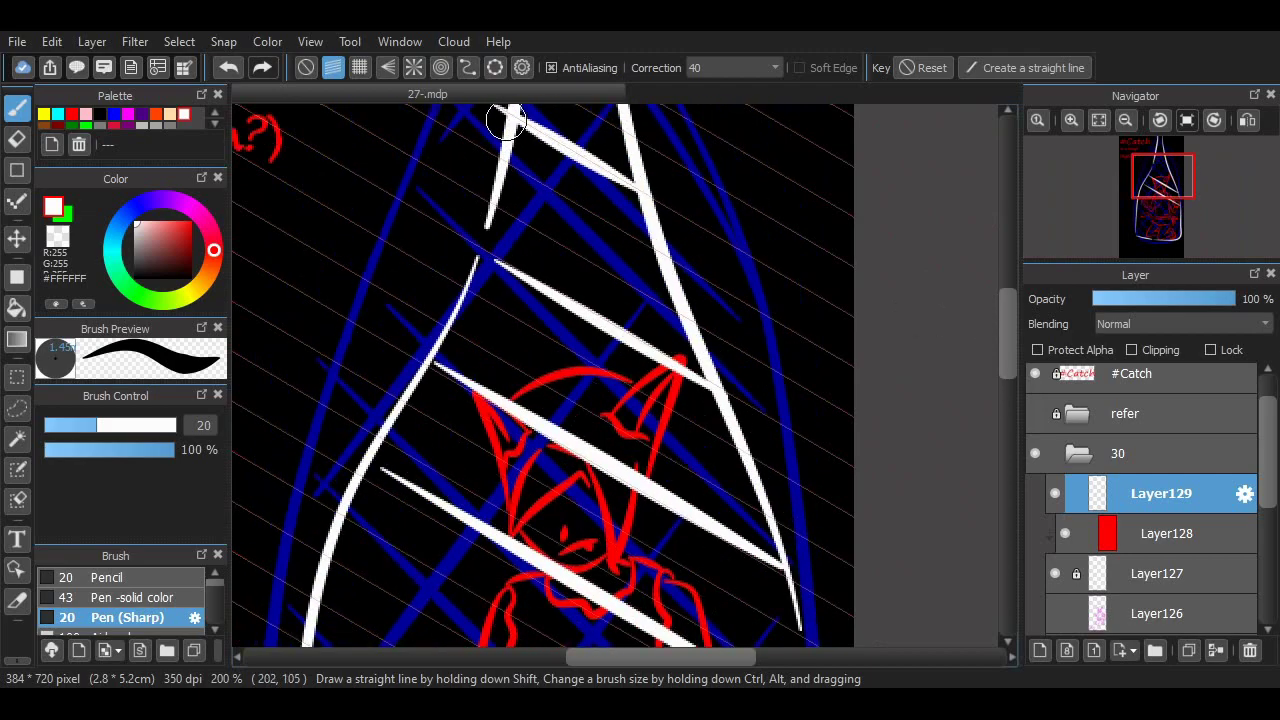
pyautogui.scroll(5, 622, 162)
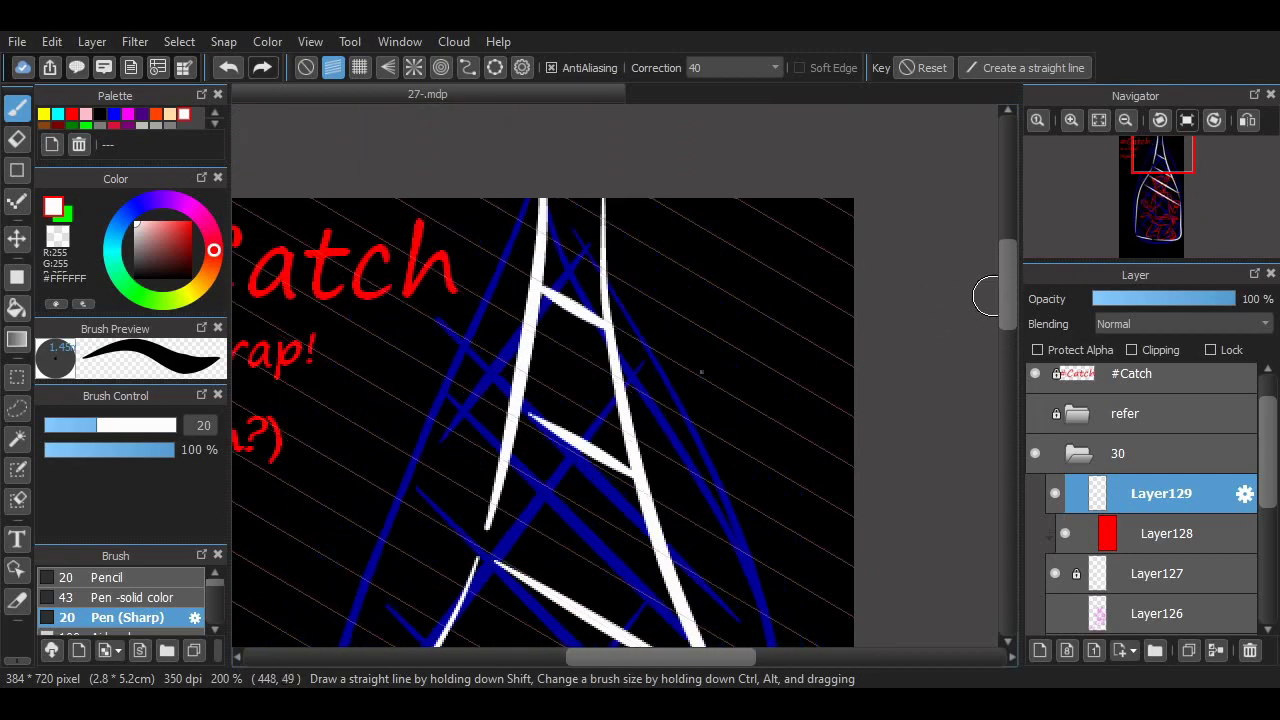
# - Continue the white strands sloping down to the right over the character's torso and legs to the net's base
pyautogui.scroll(-6, 986, 296)
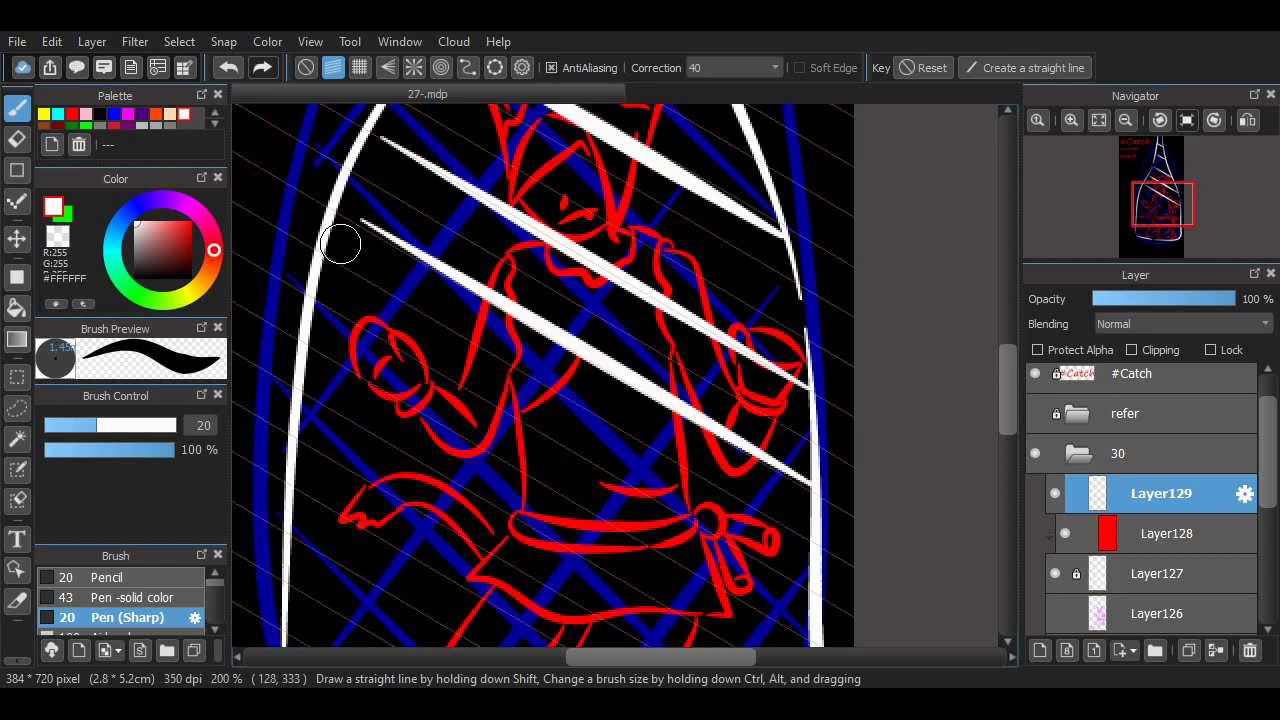
pyautogui.moveTo(340, 243); pyautogui.dragTo(763, 494)
pyautogui.scroll(-4, 806, 449)
pyautogui.moveTo(806, 449)
pyautogui.mouseDown()
pyautogui.moveTo(427, 277)
pyautogui.moveTo(310, 205)
pyautogui.mouseUp()
pyautogui.moveTo(805, 570); pyautogui.dragTo(301, 296)
pyautogui.moveTo(651, 592); pyautogui.dragTo(303, 387)
pyautogui.moveTo(486, 592); pyautogui.dragTo(296, 482)
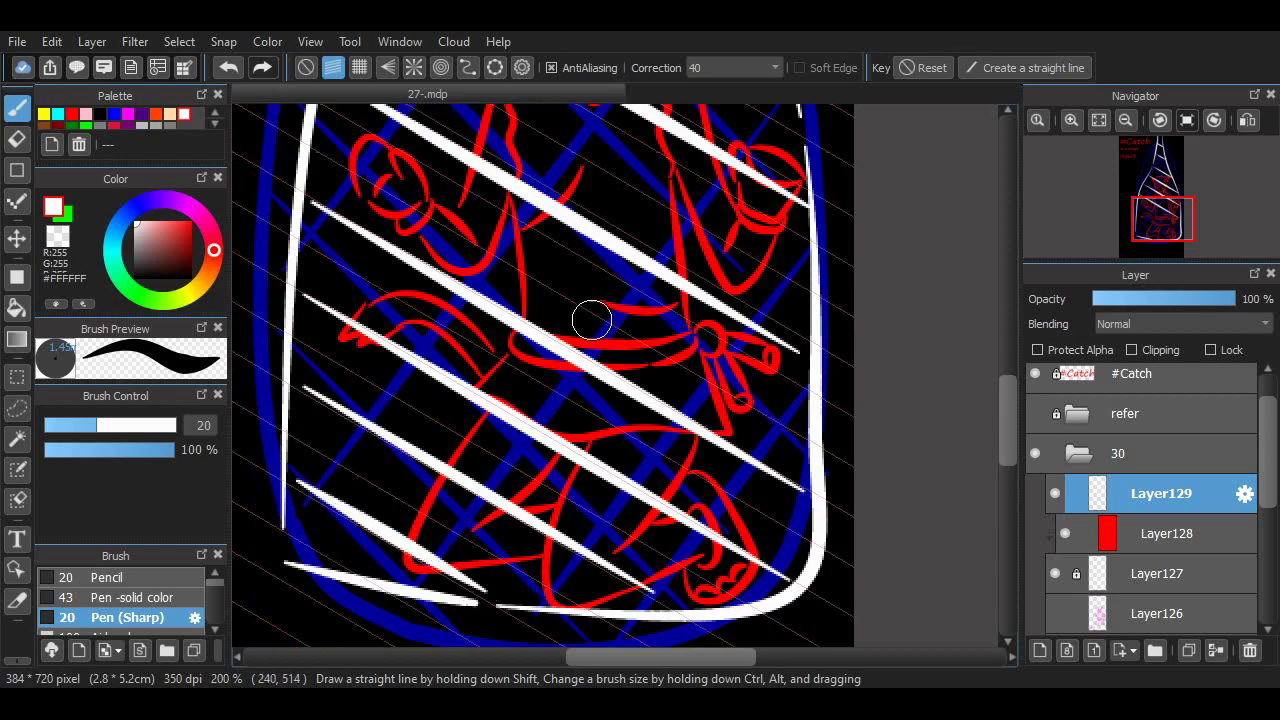
# - Turn the parallel snap guides to the opposite diagonal and draw white crossing strands over the net's lower half, redoing the first
pyautogui.moveTo(870, 300); pyautogui.dragTo(756, 206)
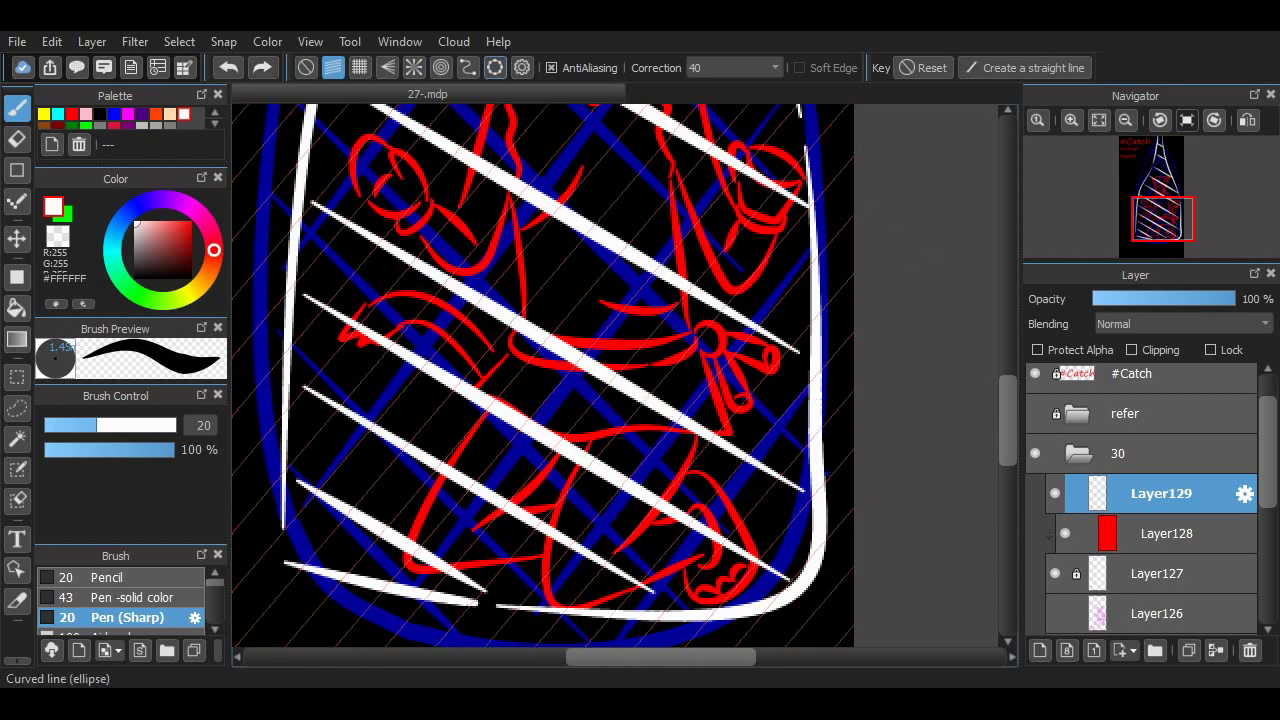
pyautogui.press('ctrl')
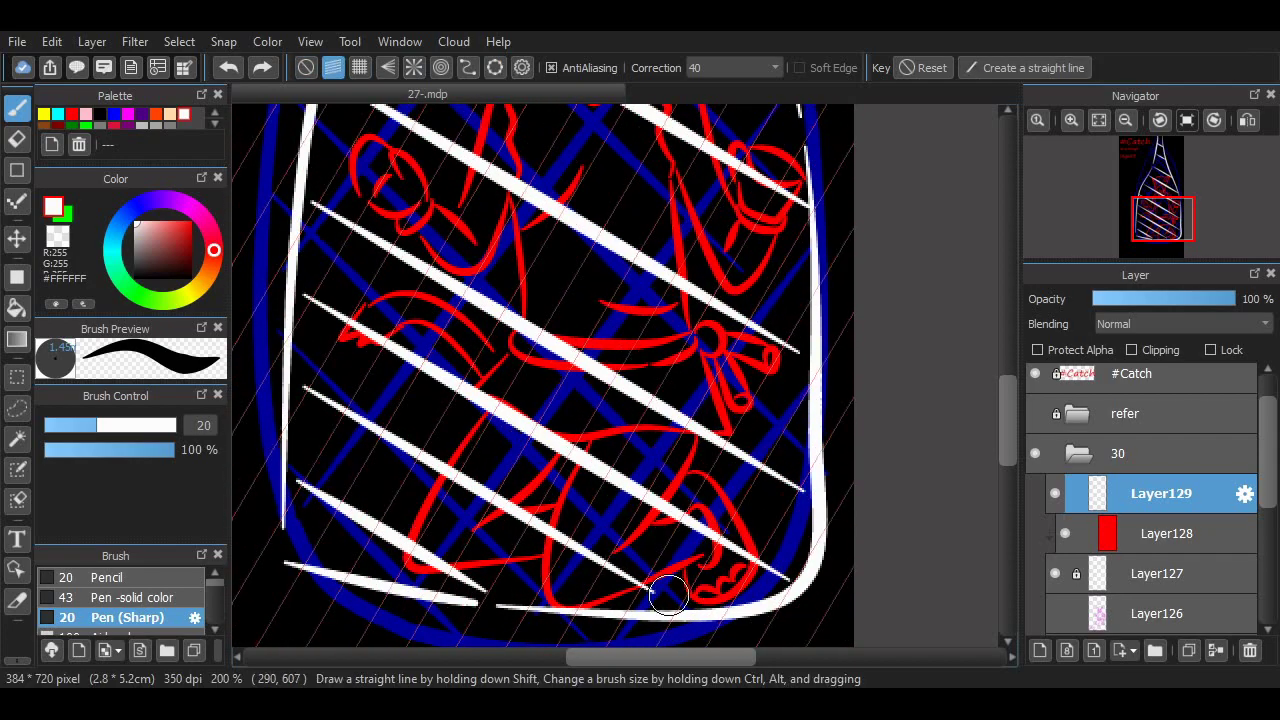
pyautogui.scroll(-2, 988, 403)
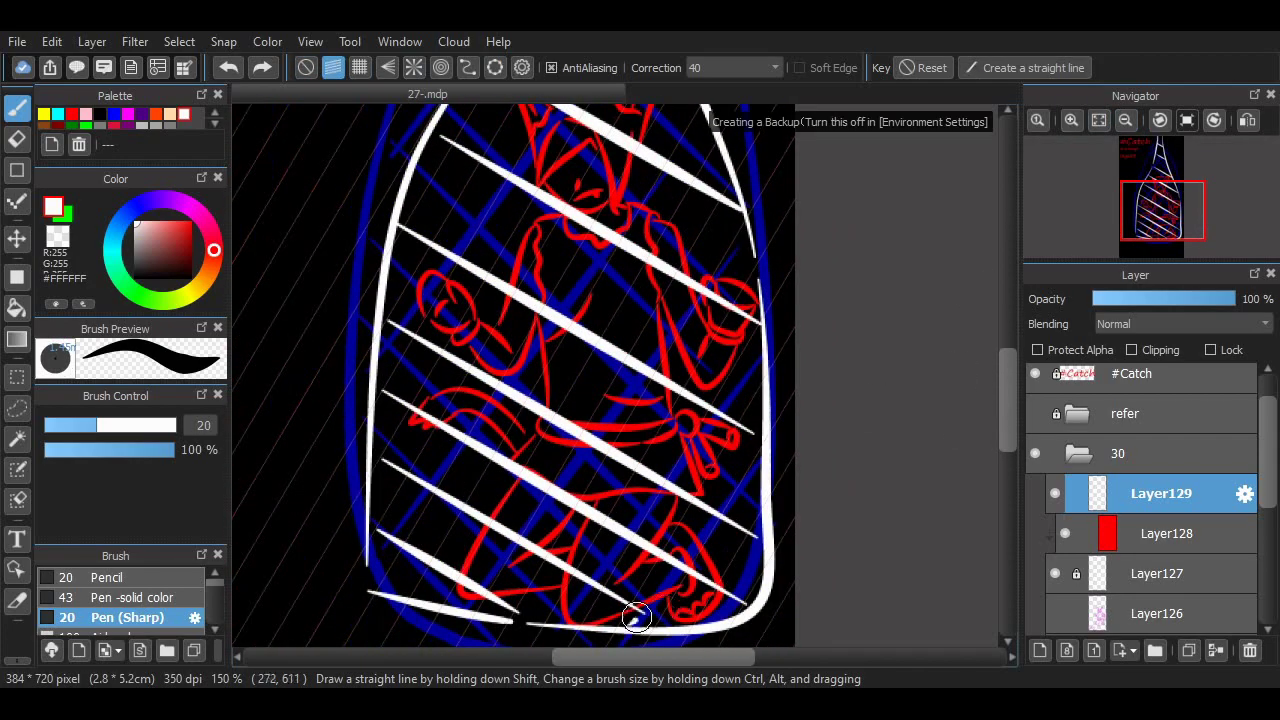
pyautogui.moveTo(629, 615); pyautogui.dragTo(694, 550)
pyautogui.hotkey('ctrl', 'z')
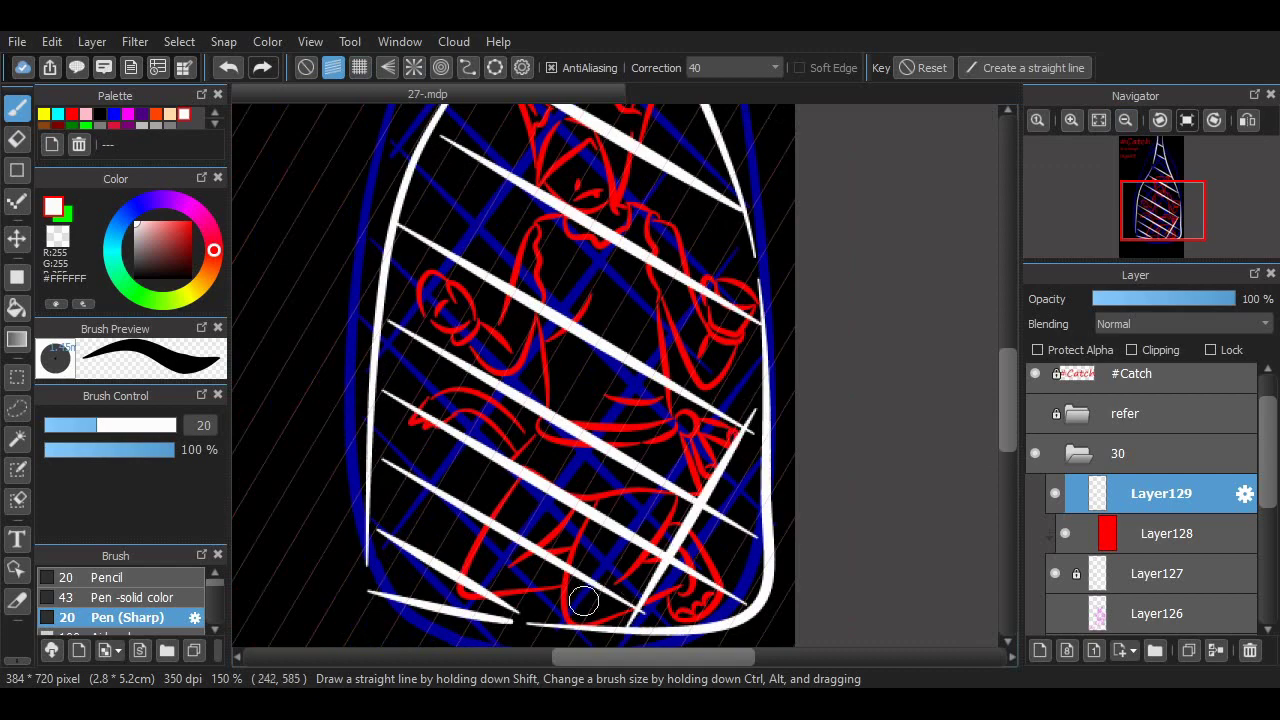
pyautogui.moveTo(740, 210)
pyautogui.mouseDown()
pyautogui.moveTo(654, 402)
pyautogui.moveTo(508, 575)
pyautogui.mouseUp()
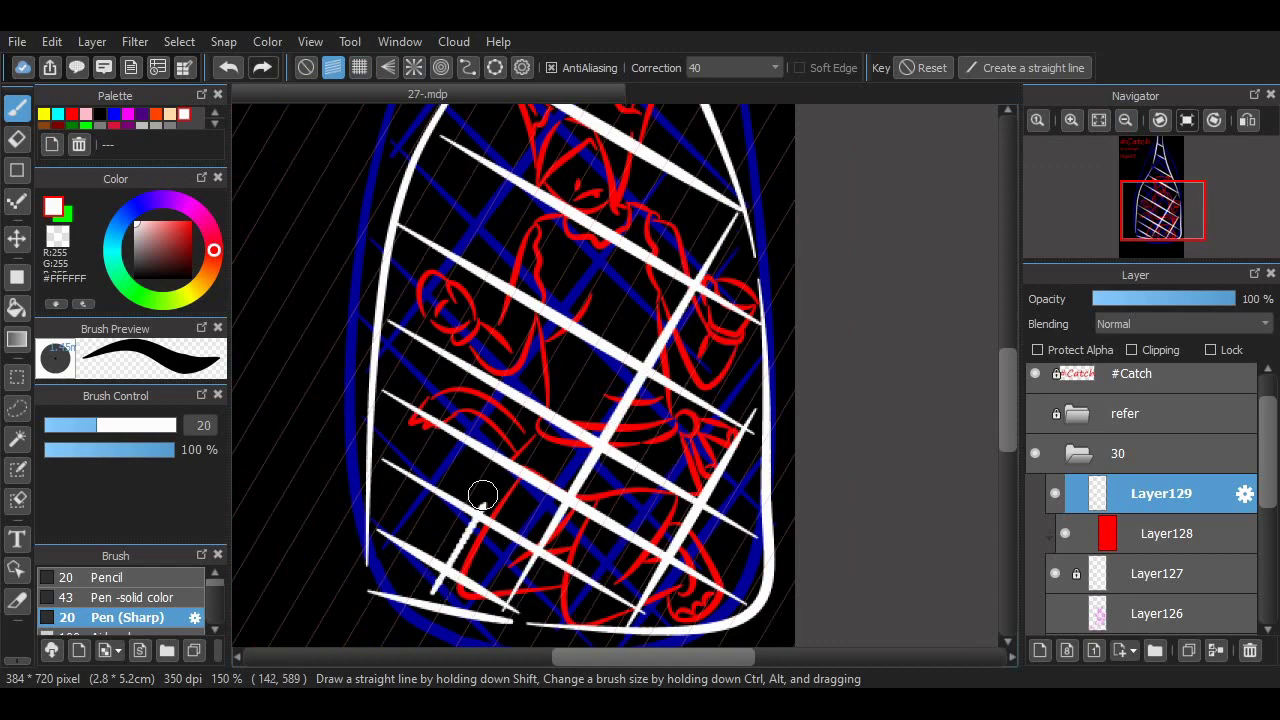
pyautogui.moveTo(482, 494); pyautogui.dragTo(707, 193)
pyautogui.moveTo(381, 467); pyautogui.dragTo(645, 20)
# - Add white crossing strands over the character's head and up into the net's narrow neck, undoing a stray stroke
pyautogui.scroll(3, 700, 170)
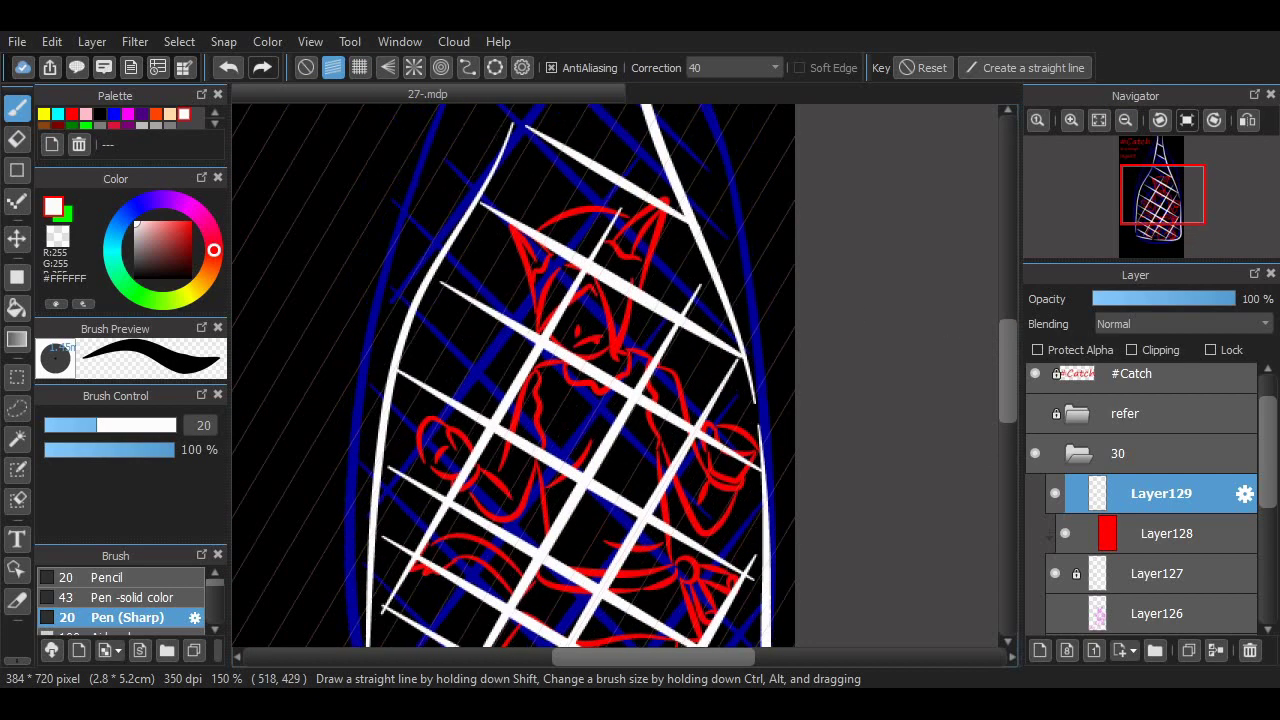
pyautogui.moveTo(378, 446); pyautogui.dragTo(590, 104)
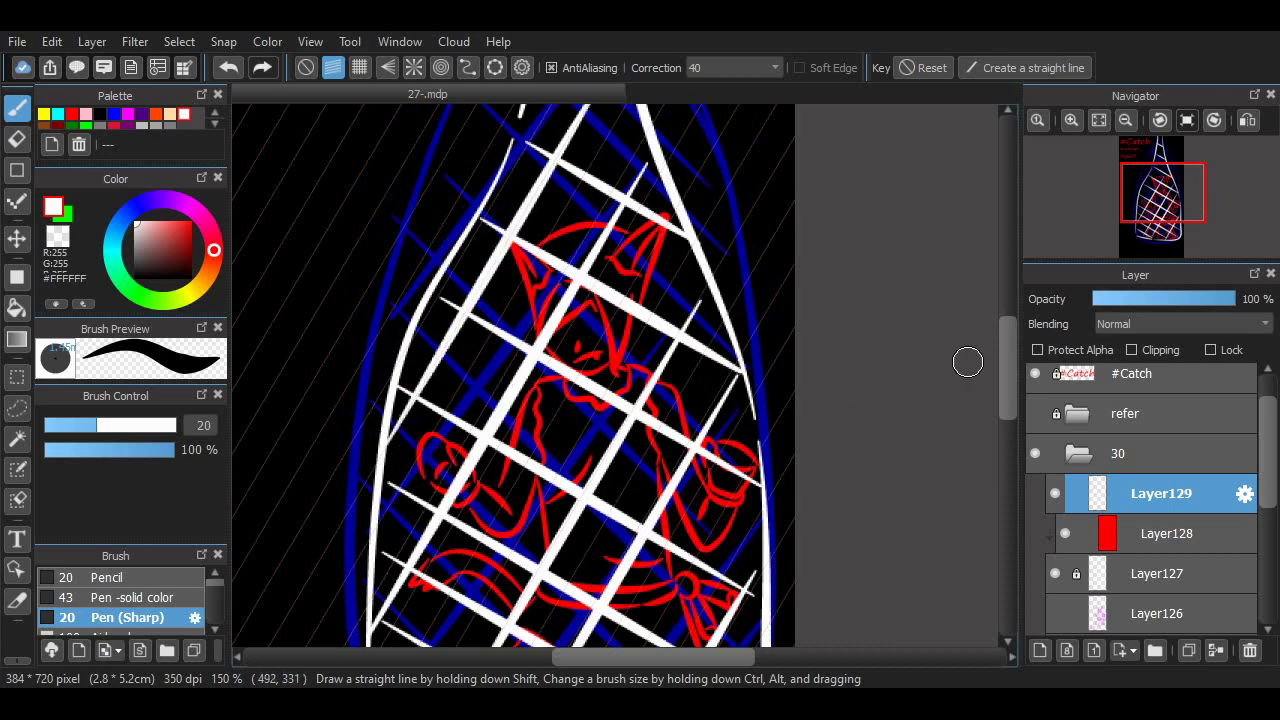
pyautogui.scroll(3, 966, 360)
pyautogui.moveTo(533, 248)
pyautogui.mouseDown()
pyautogui.moveTo(609, 169)
pyautogui.moveTo(538, 236)
pyautogui.mouseUp()
pyautogui.hotkey('ctrl', 'z')
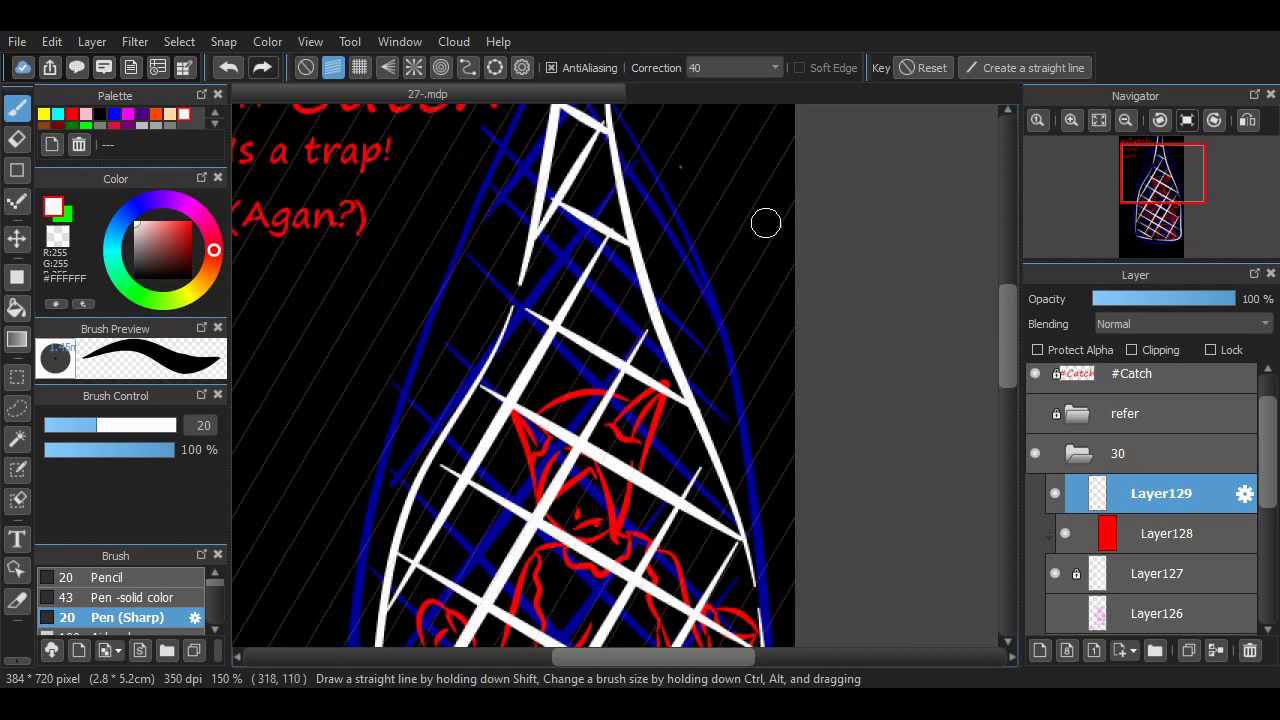
# - Switch to the eraser and hide the solid red layer above the character's lineart so the lines show white
pyautogui.scroll(3, 622, 311)
pyautogui.scroll(-7, 980, 333)
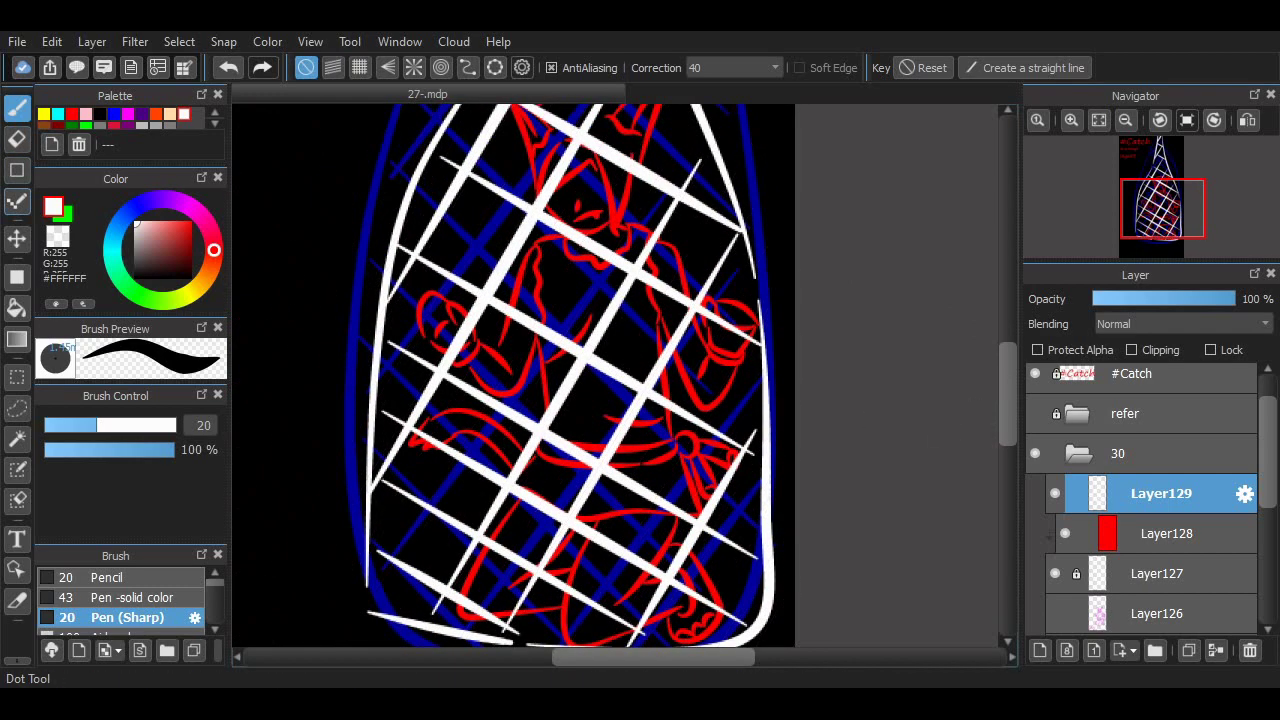
pyautogui.click(16, 139)
pyautogui.click(1071, 119)
pyautogui.scroll(-4, 953, 359)
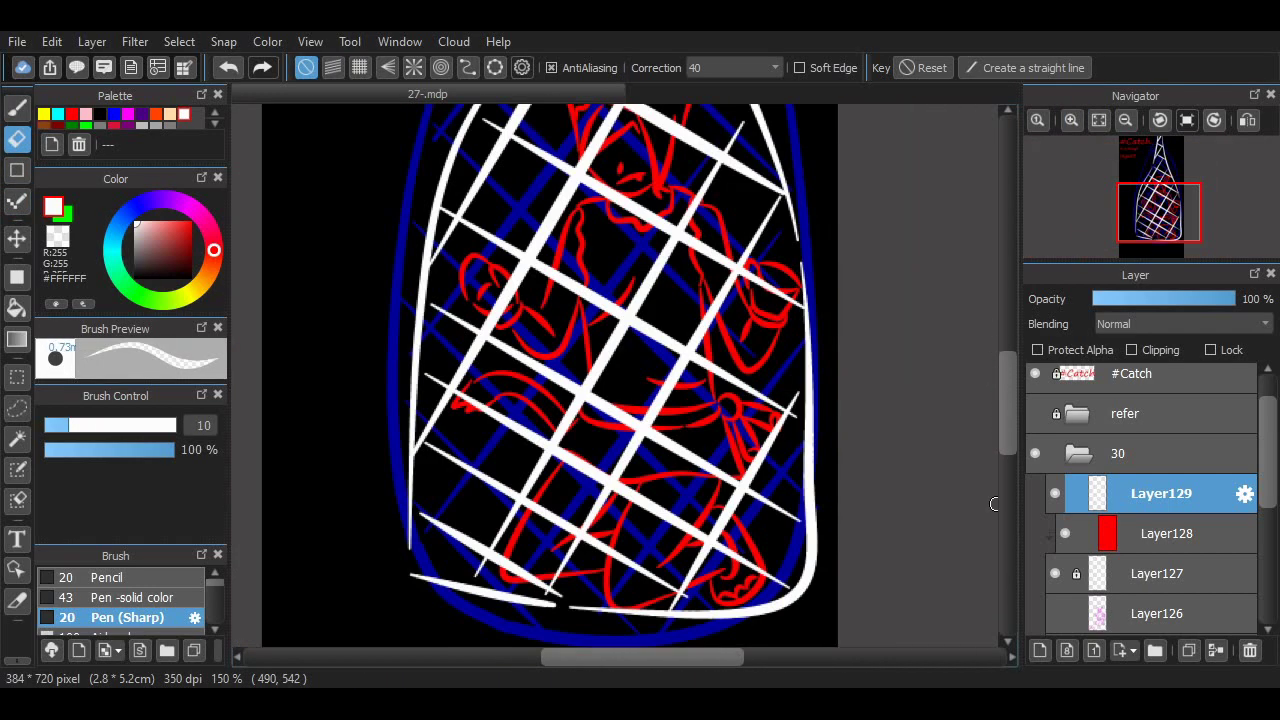
pyautogui.scroll(2, 837, 529)
pyautogui.scroll(-1, 662, 555)
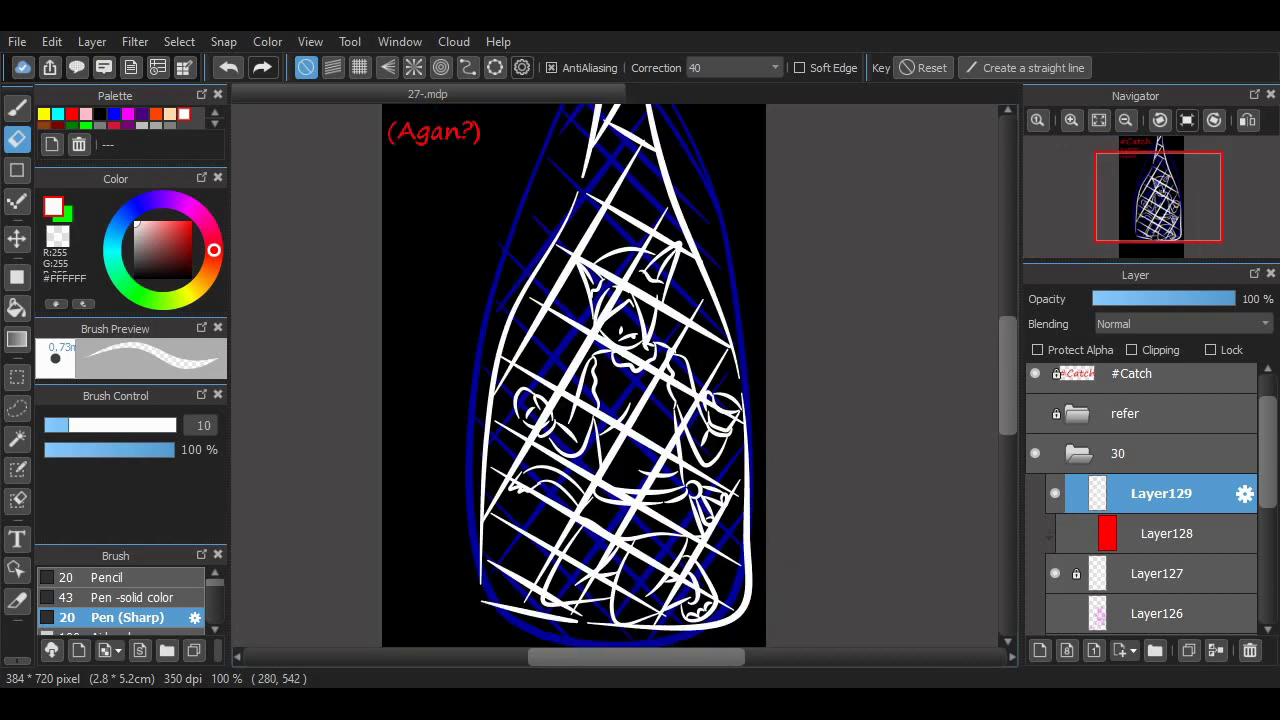
pyautogui.scroll(1, 662, 555)
pyautogui.scroll(-2, 662, 555)
pyautogui.scroll(2, 662, 555)
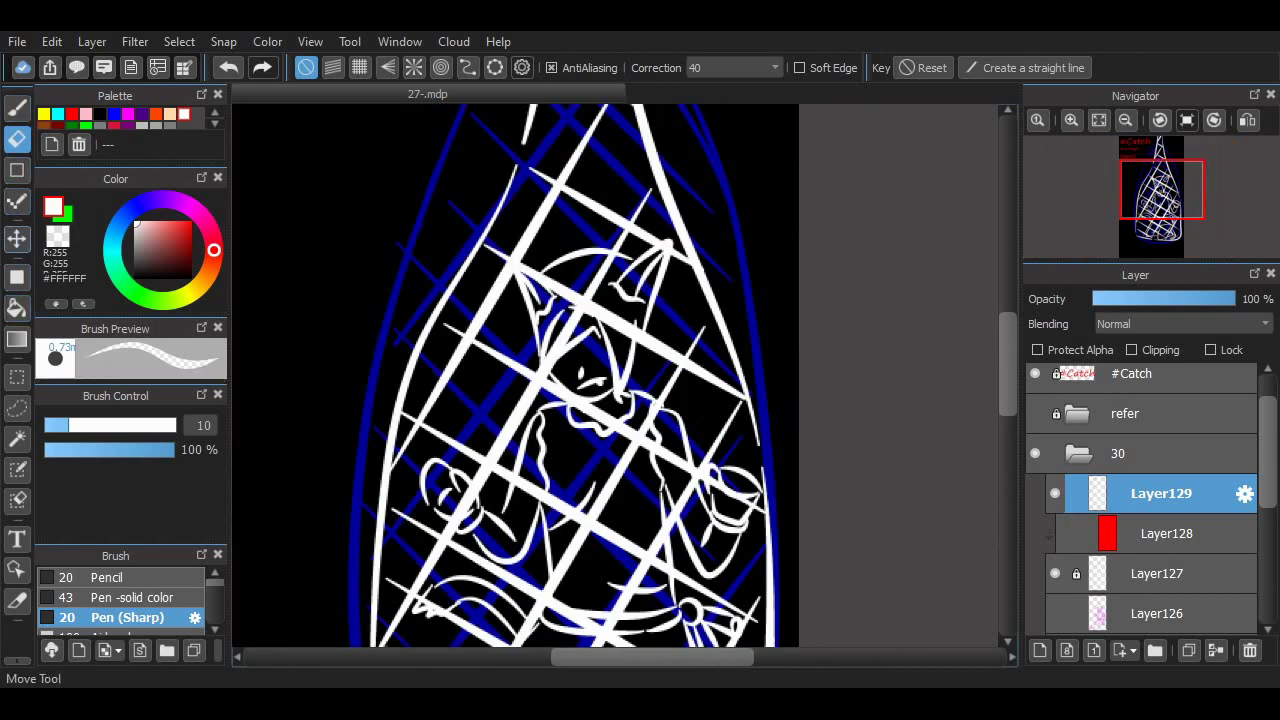
pyautogui.press(']')
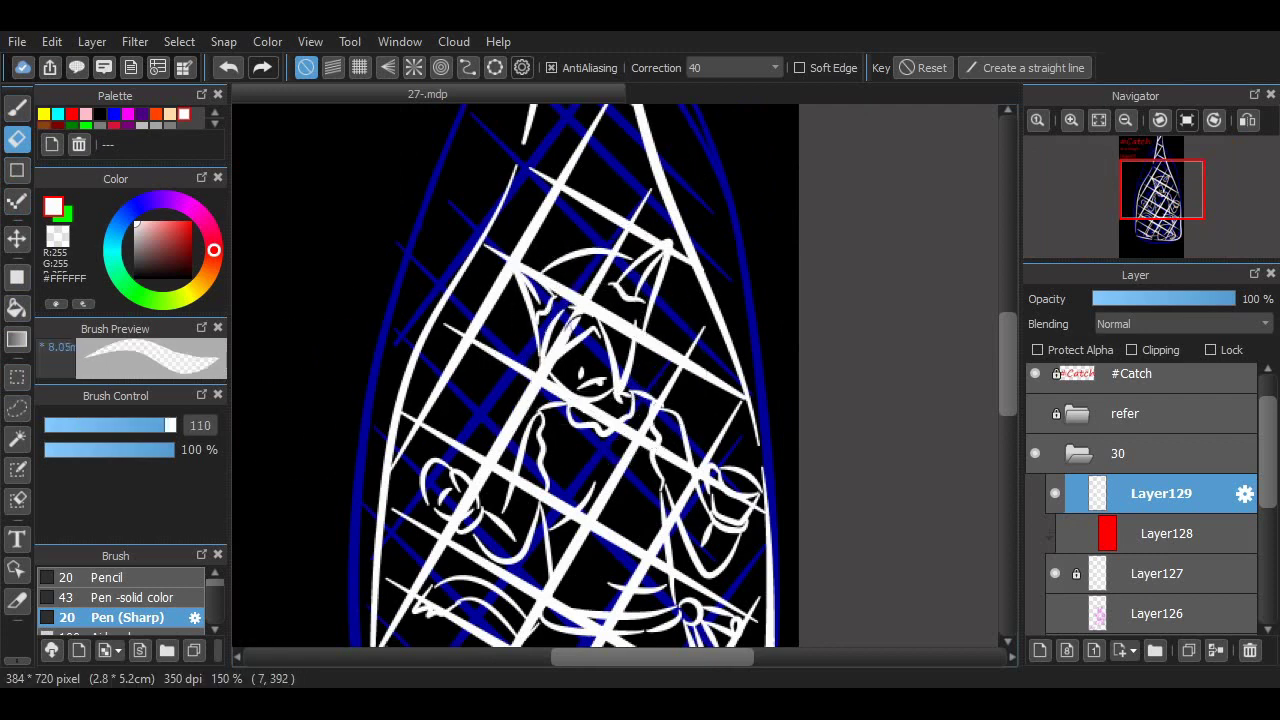
pyautogui.click(130, 597)
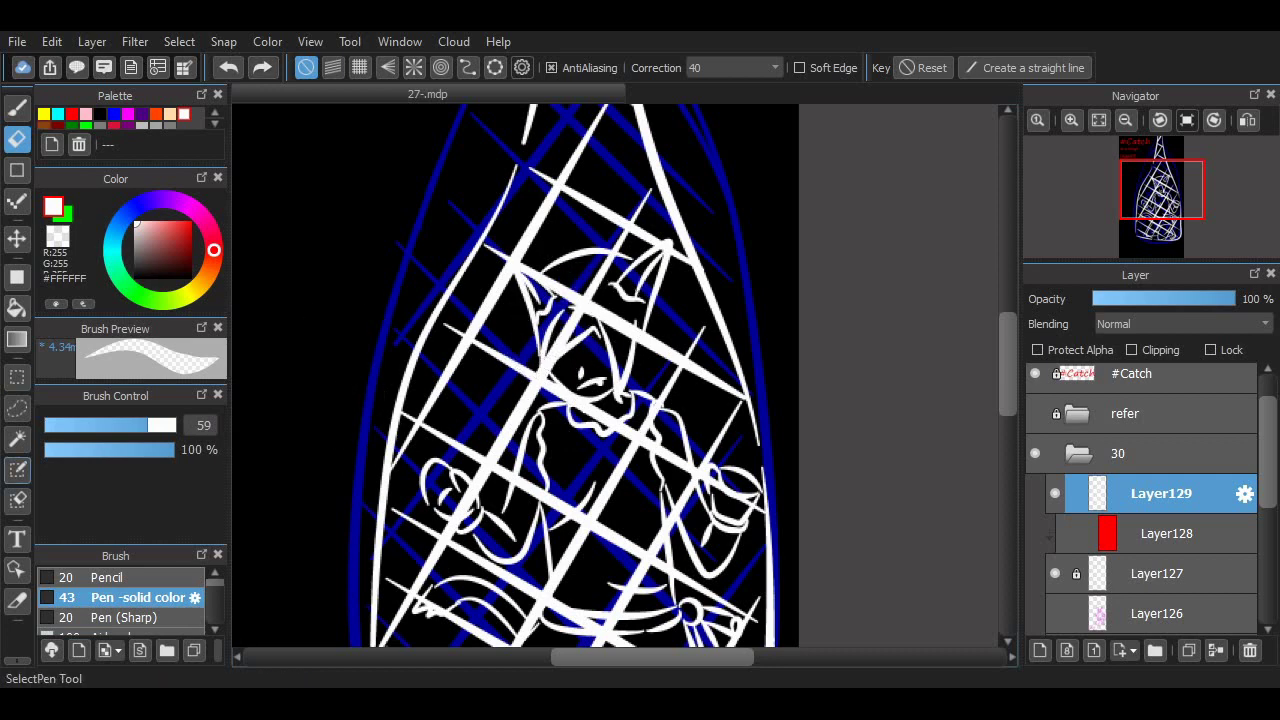
pyautogui.click(17, 408)
pyautogui.moveTo(667, 244); pyautogui.dragTo(665, 246)
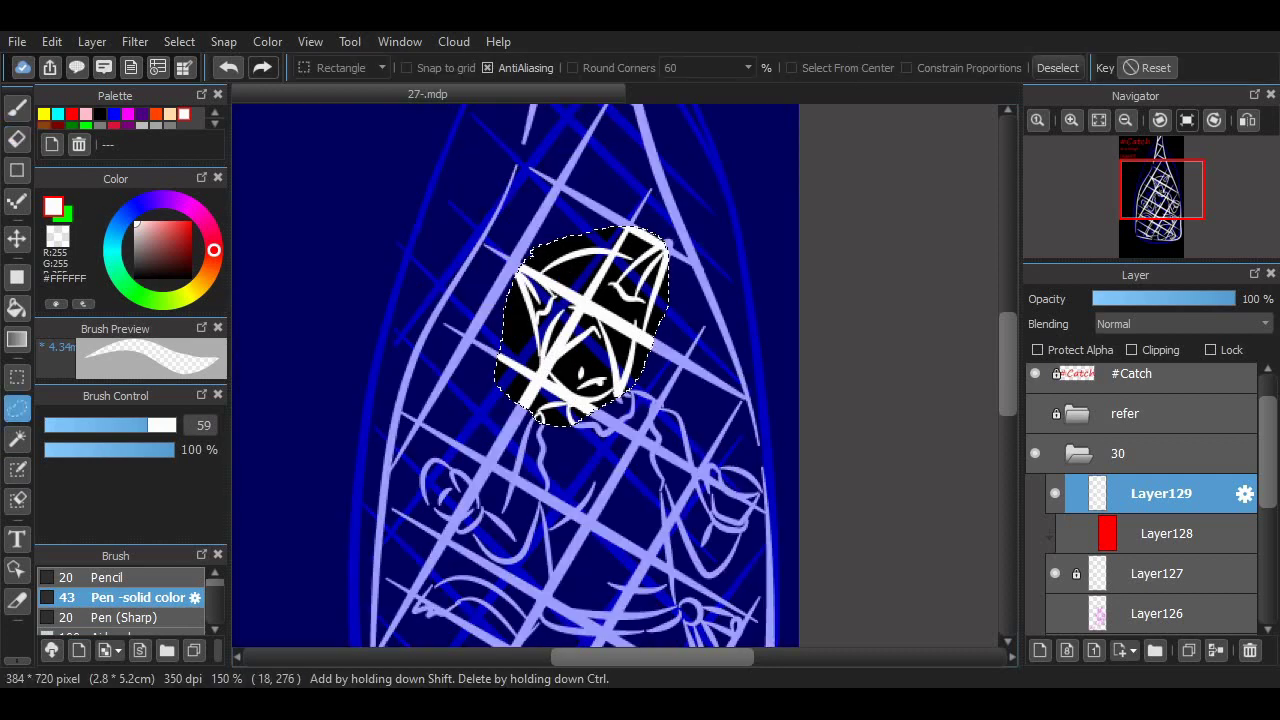
pyautogui.click(17, 238)
pyautogui.moveTo(580, 380)
pyautogui.mouseDown()
pyautogui.moveTo(585, 215)
pyautogui.moveTo(605, 270)
pyautogui.moveTo(582, 392)
pyautogui.mouseUp()
pyautogui.hotkey('ctrl', 'z')
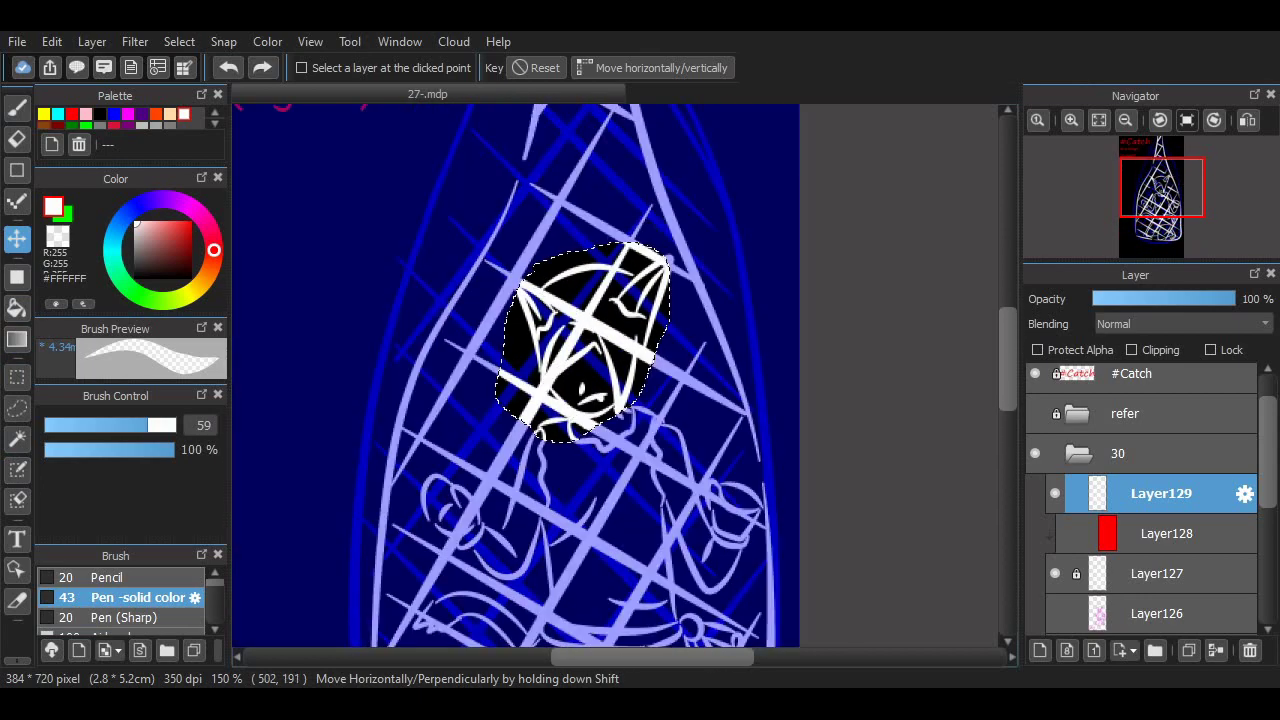
pyautogui.click(17, 376)
pyautogui.click(580, 350)
pyautogui.click(1071, 119)
pyautogui.click(1071, 119)
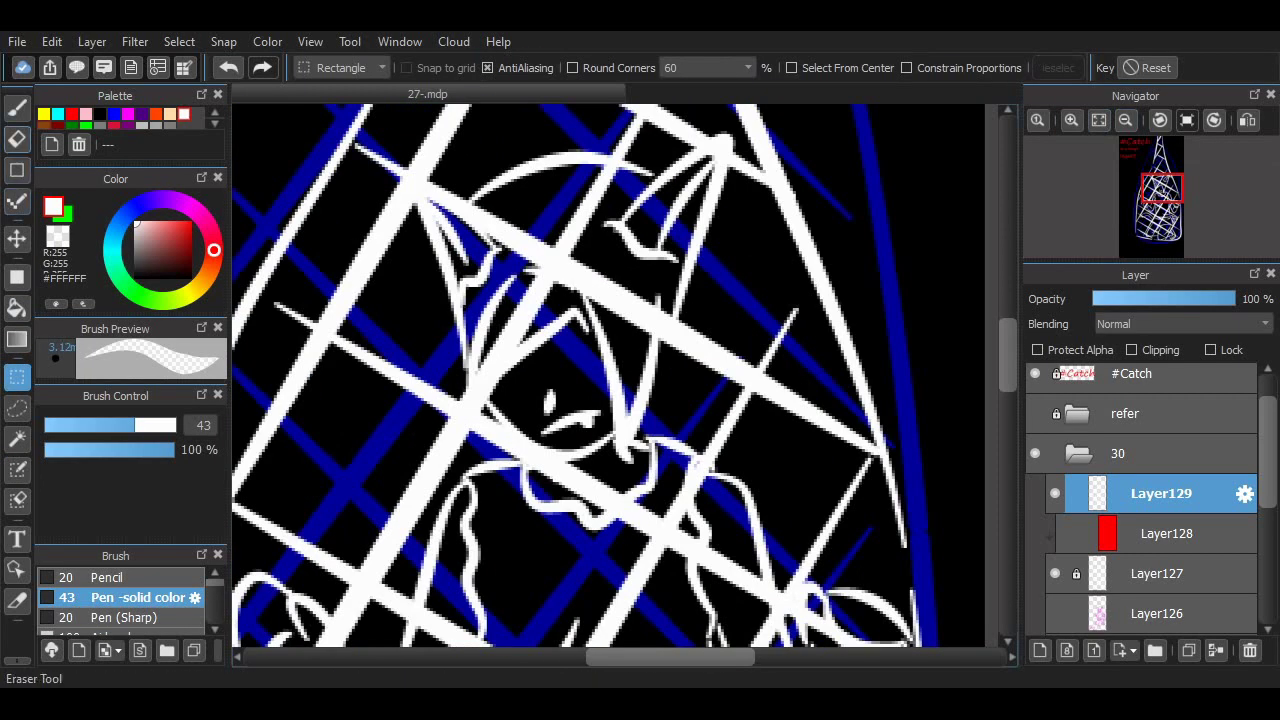
pyautogui.press('e')
pyautogui.hotkey('ctrl', 'z')
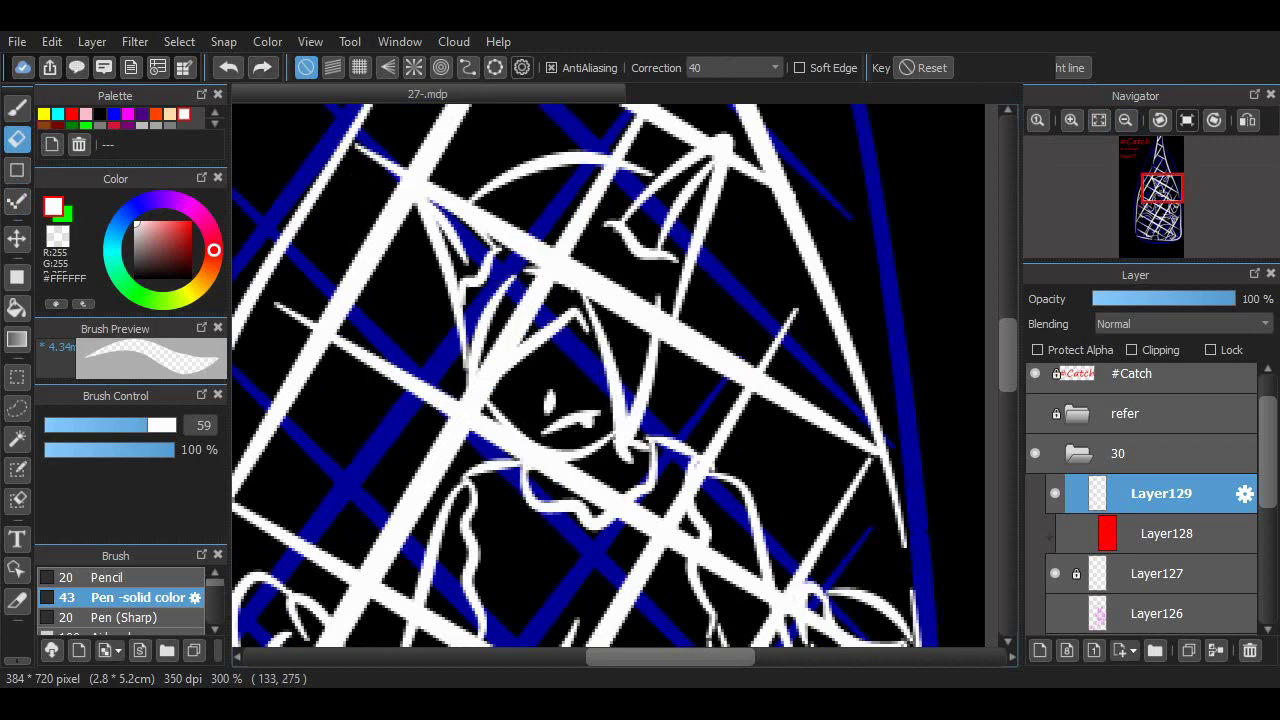
# - Clear the white net strands crossing the character's head using an elliptical selection around it, and deselect
pyautogui.press('m')
pyautogui.hotkey('ctrl', '-')
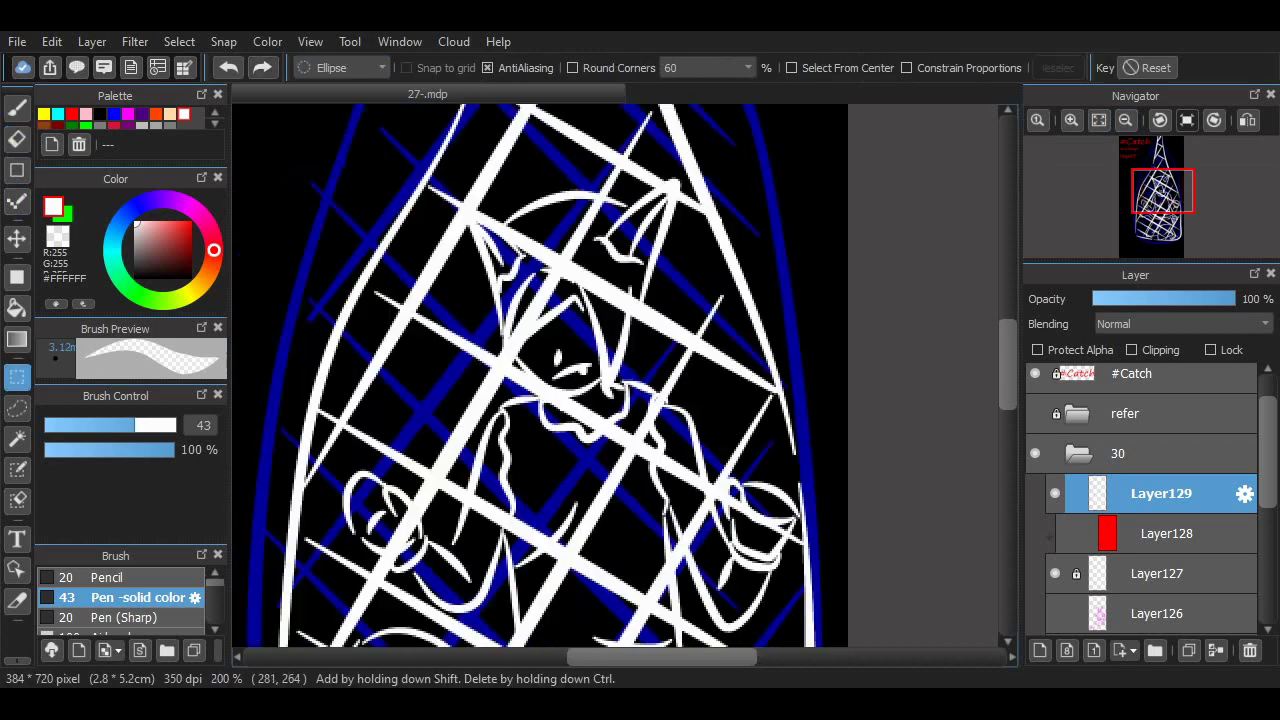
pyautogui.moveTo(665, 185); pyautogui.dragTo(455, 410)
pyautogui.press('v')
pyautogui.press('Delete')
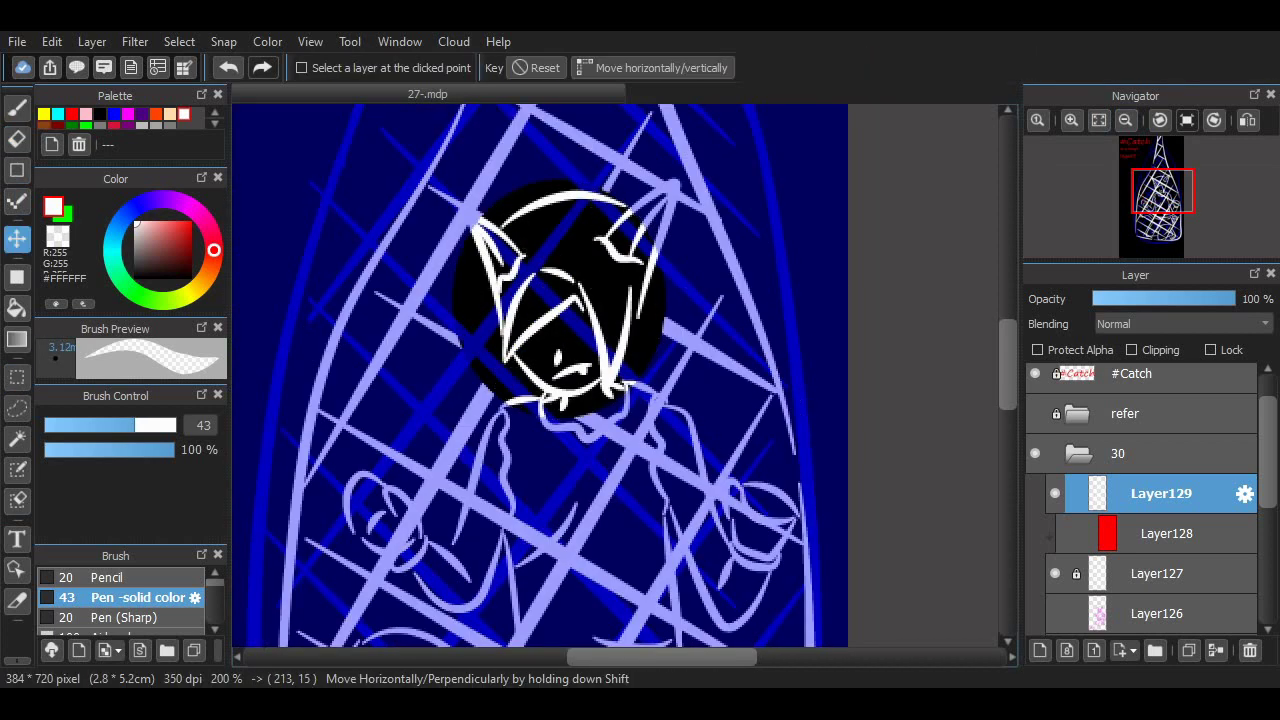
pyautogui.hotkey('ctrl', 'd')
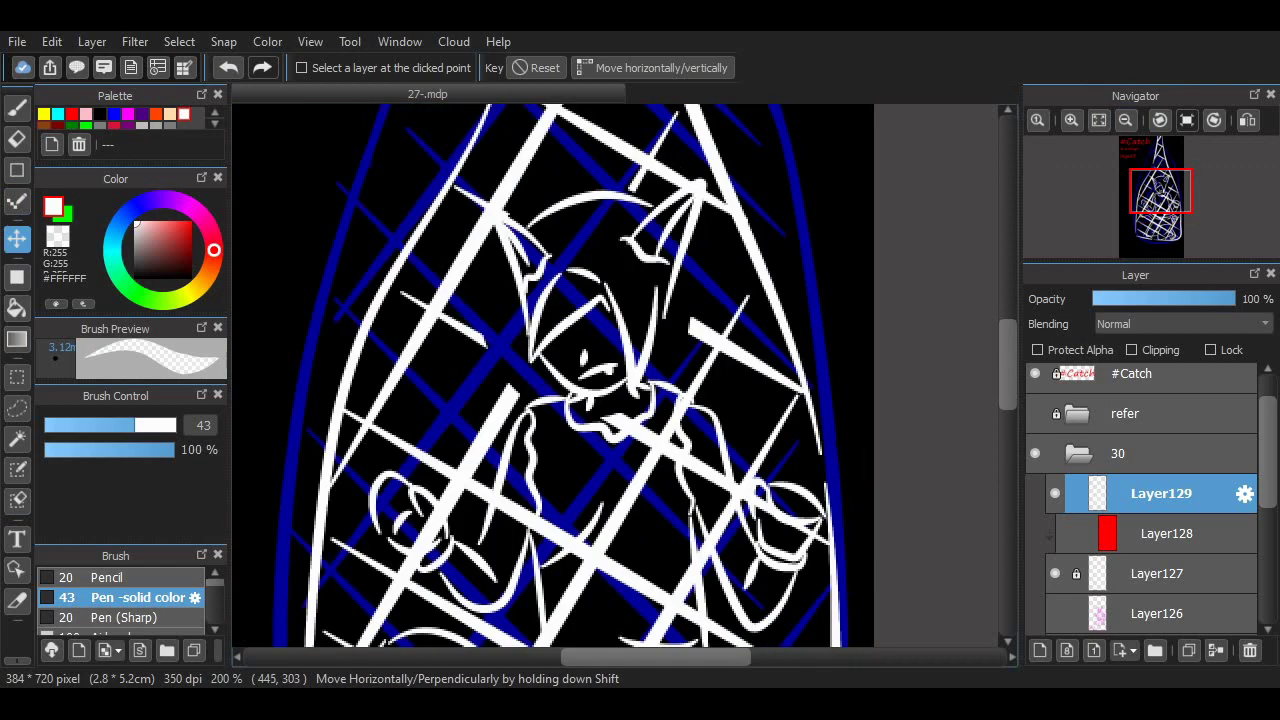
# - Add a new layer and place it directly beneath the locked lineart layer Layer127
pyautogui.scroll(-5, 553, 375)
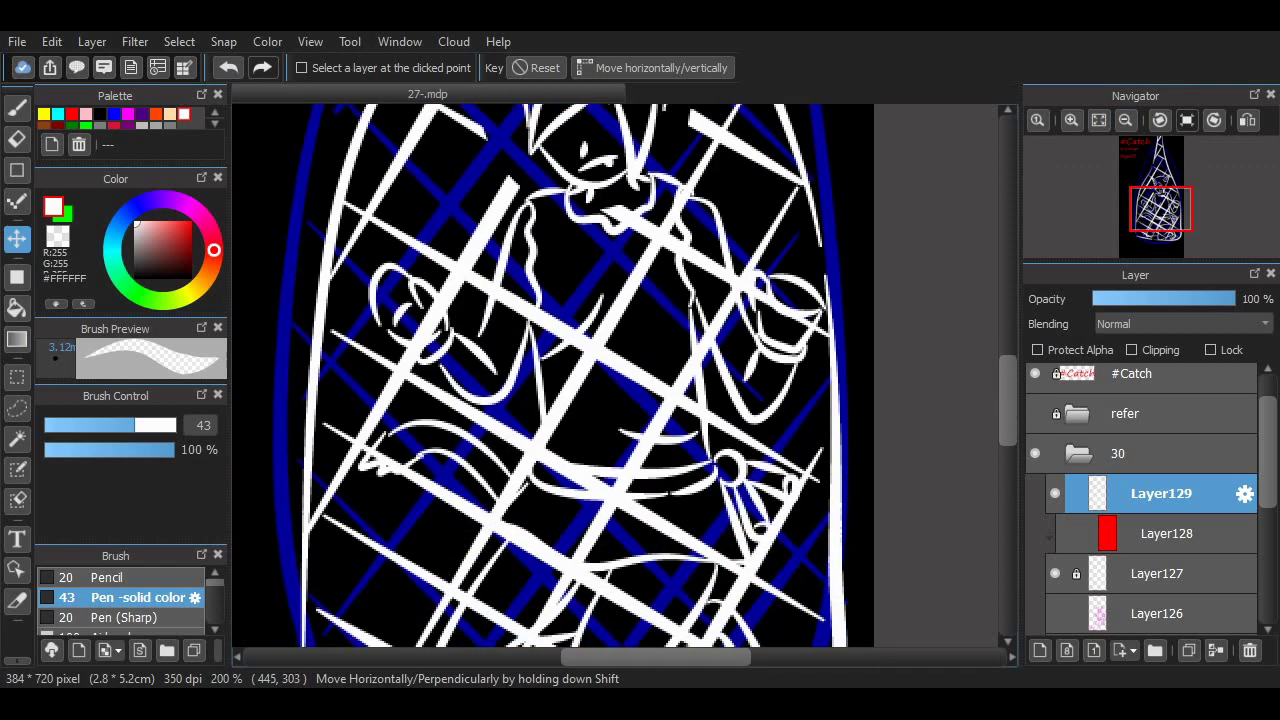
pyautogui.scroll(-5, 553, 375)
pyautogui.scroll(6, 553, 375)
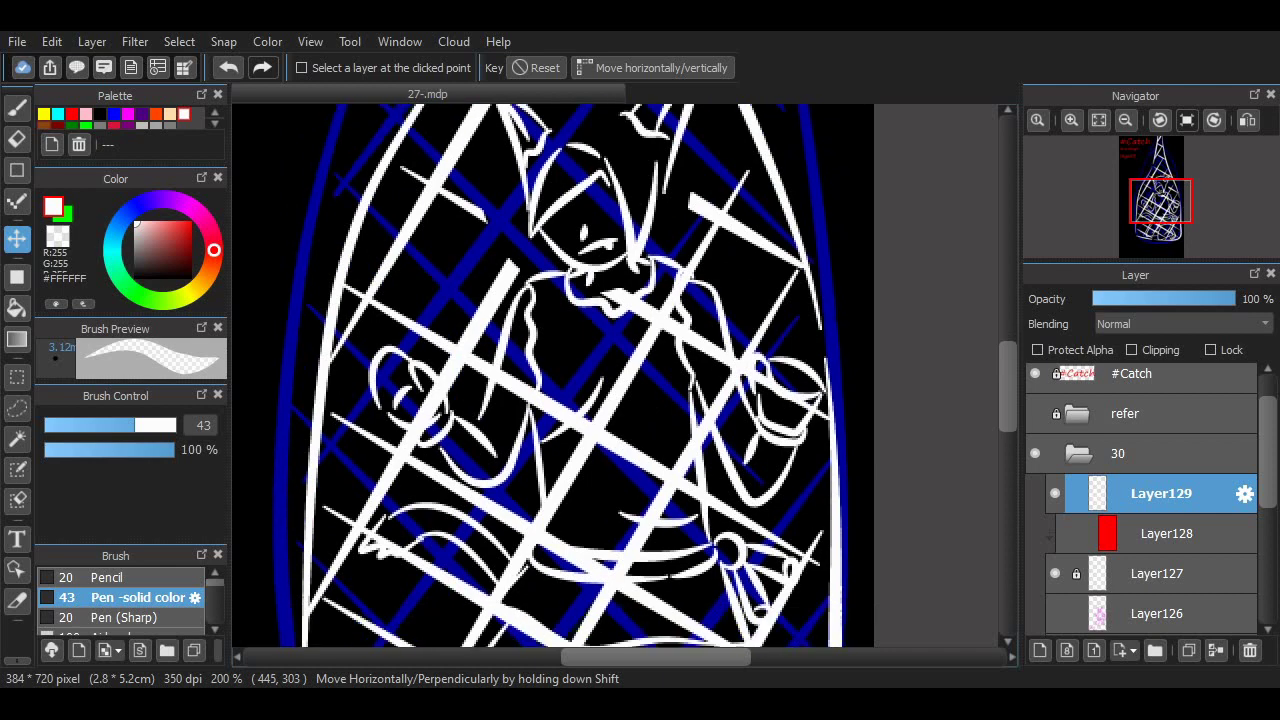
pyautogui.click(1160, 533)
pyautogui.click(1160, 573)
pyautogui.click(1067, 650)
pyautogui.moveTo(1160, 573); pyautogui.dragTo(1160, 615)
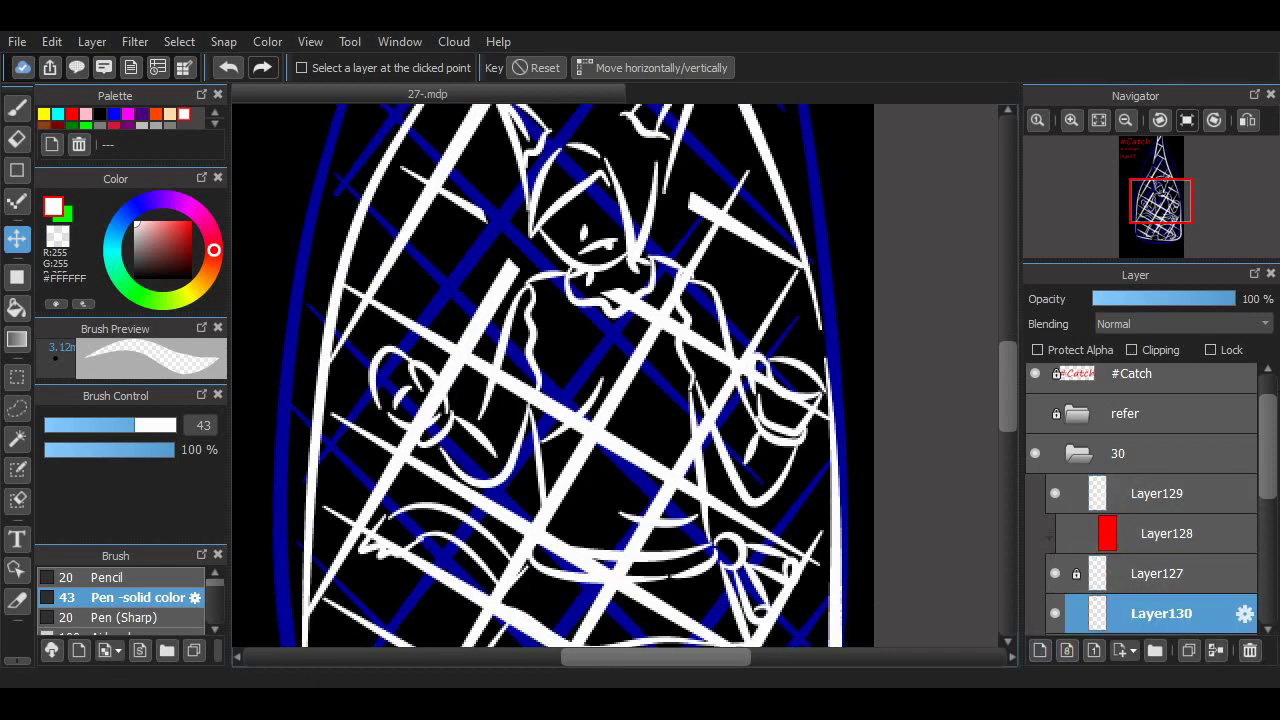
pyautogui.scroll(-3, 553, 375)
pyautogui.press('b')
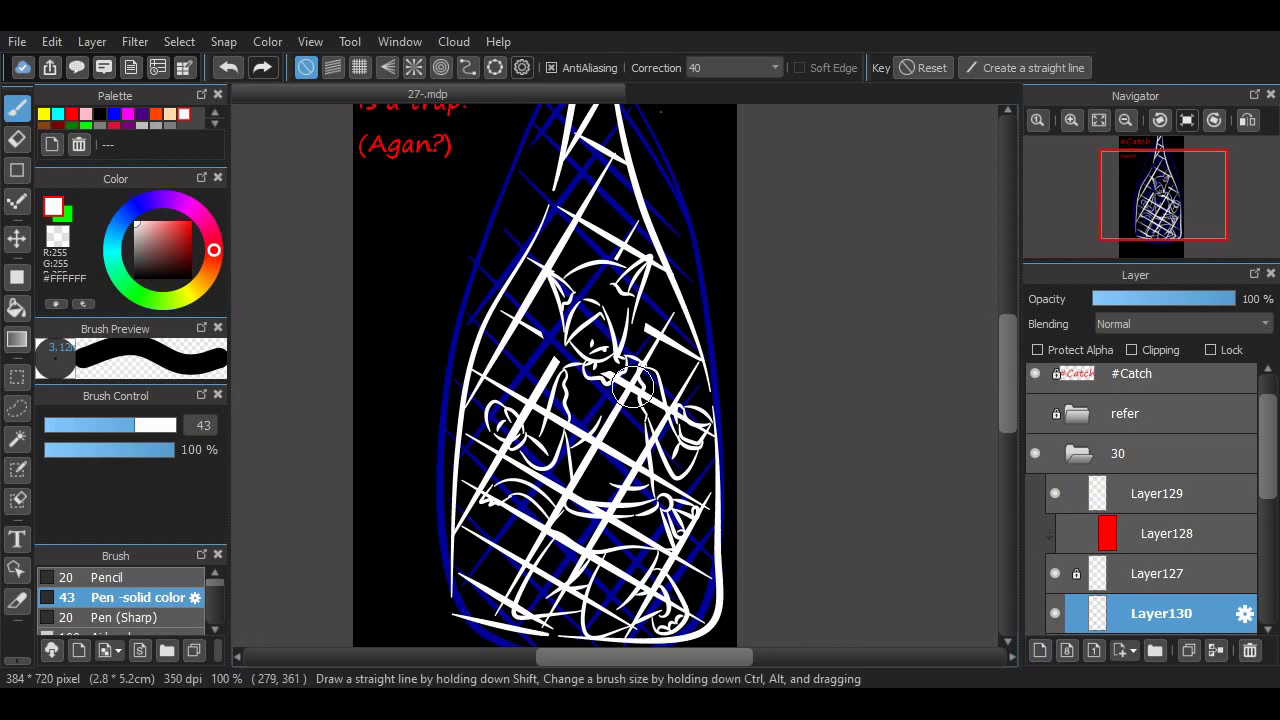
pyautogui.scroll(4, 632, 385)
pyautogui.moveTo(750, 435); pyautogui.dragTo(829, 429)
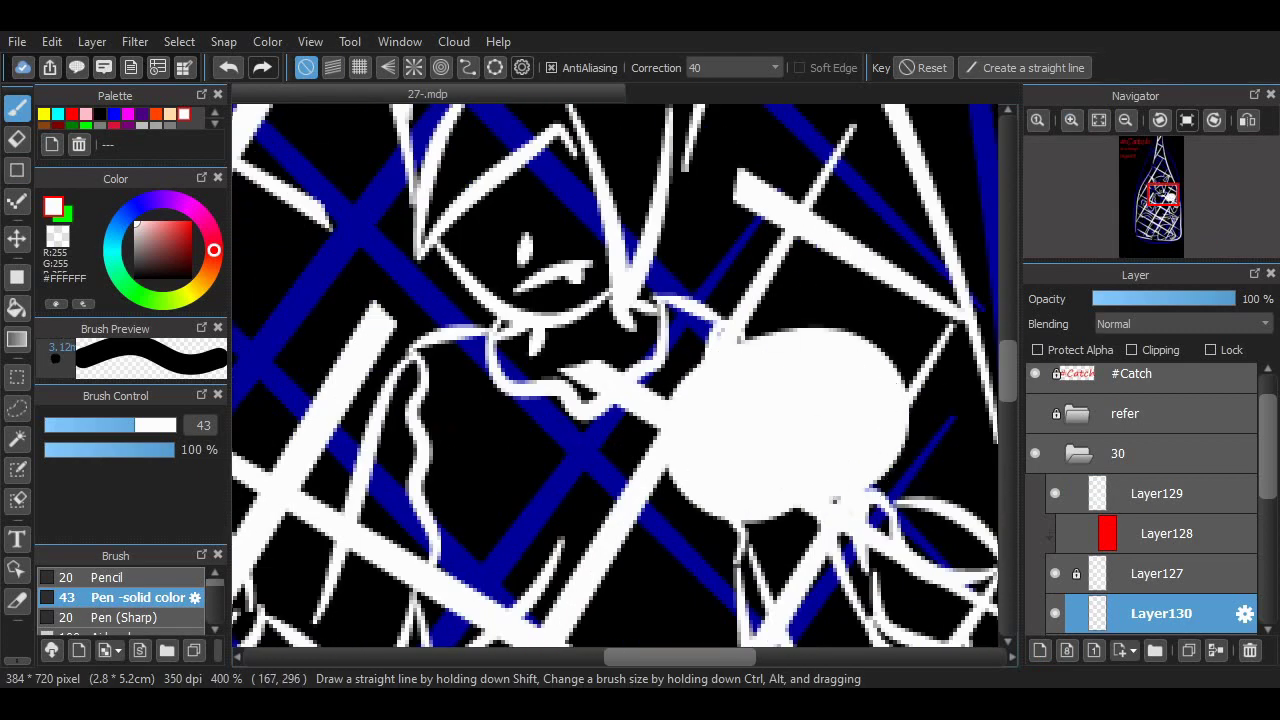
pyautogui.hotkey('ctrl', 'z')
# - Draw short red accent strokes at the character's two arms with the Pen (Sharp) brush at size 20
pyautogui.click(123, 617)
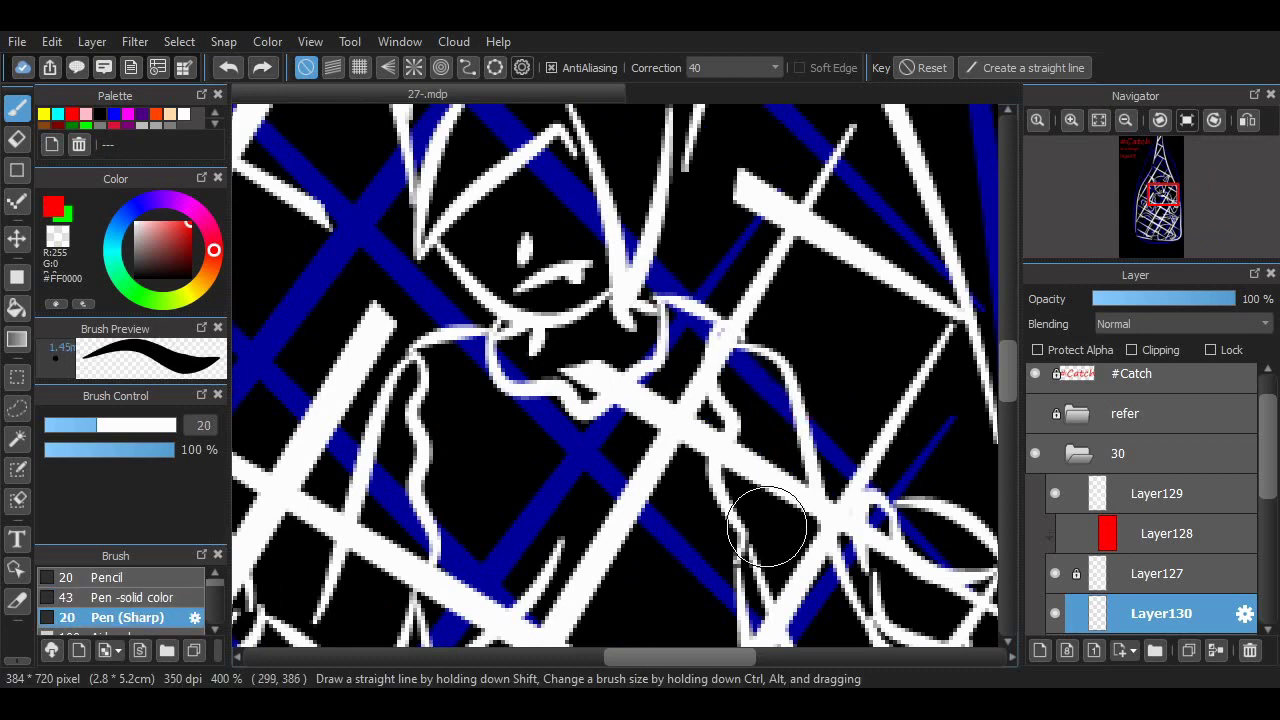
pyautogui.moveTo(766, 525); pyautogui.dragTo(800, 466)
pyautogui.press('e')
pyautogui.press('b')
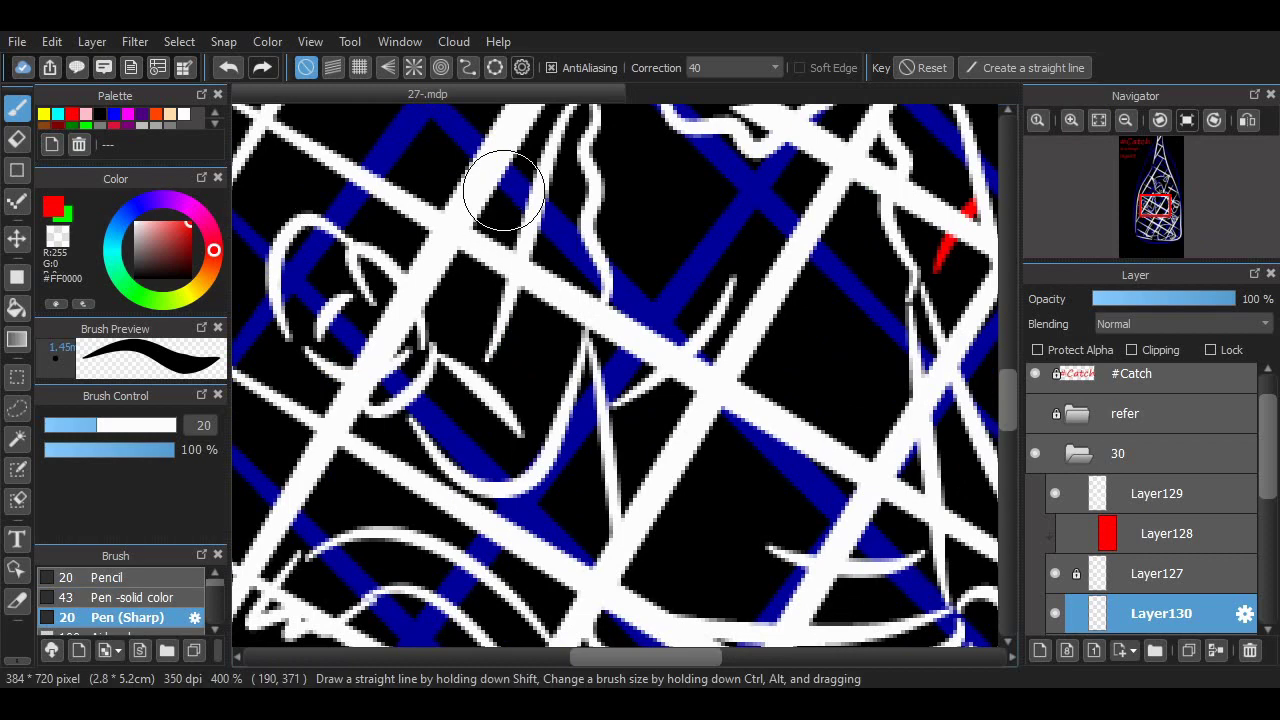
pyautogui.moveTo(545, 345)
pyautogui.mouseDown()
pyautogui.moveTo(560, 408)
pyautogui.moveTo(686, 449)
pyautogui.moveTo(725, 440)
pyautogui.mouseUp()
pyautogui.hscroll(3, 970, 390)
pyautogui.scroll(-5, 970, 390)
pyautogui.hotkey('ctrl', 'z')
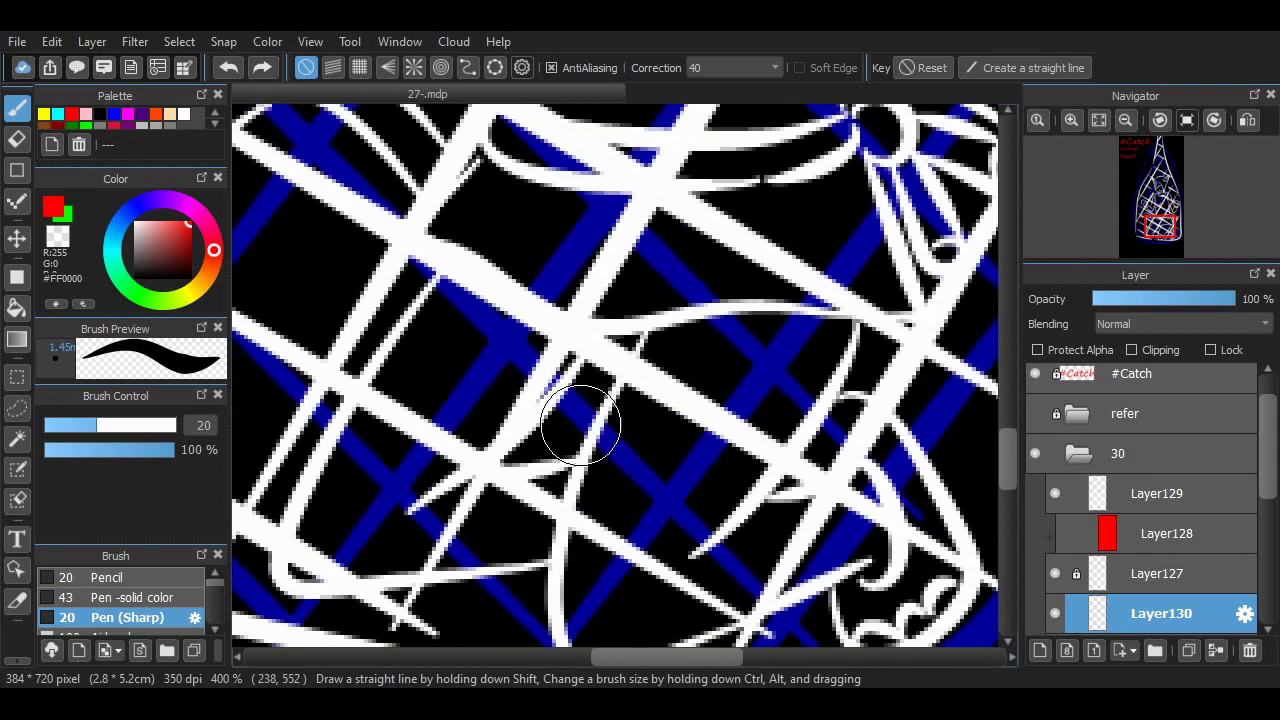
# - Draw two short curved red accent strokes across the character's bent legs
pyautogui.moveTo(595, 447)
pyautogui.mouseDown()
pyautogui.moveTo(700, 457)
pyautogui.moveTo(714, 476)
pyautogui.mouseUp()
pyautogui.moveTo(370, 358); pyautogui.dragTo(462, 408)
pyautogui.press('e')
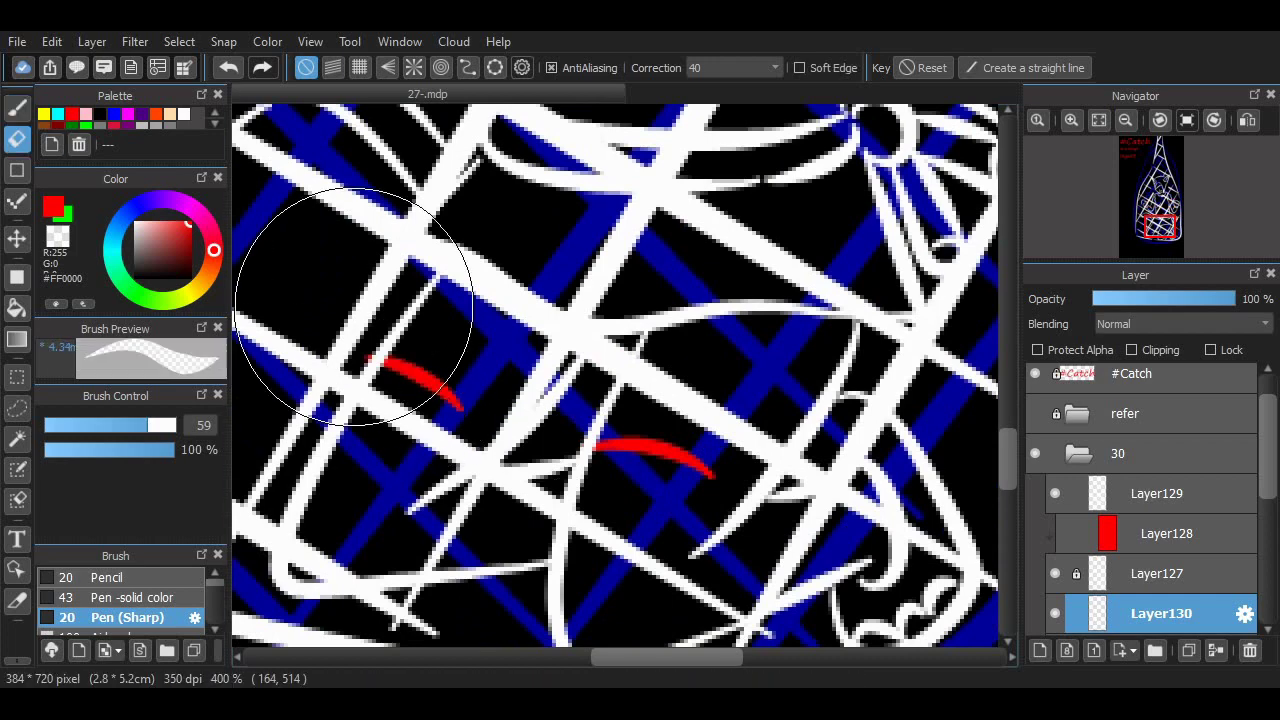
pyautogui.click(1125, 119)
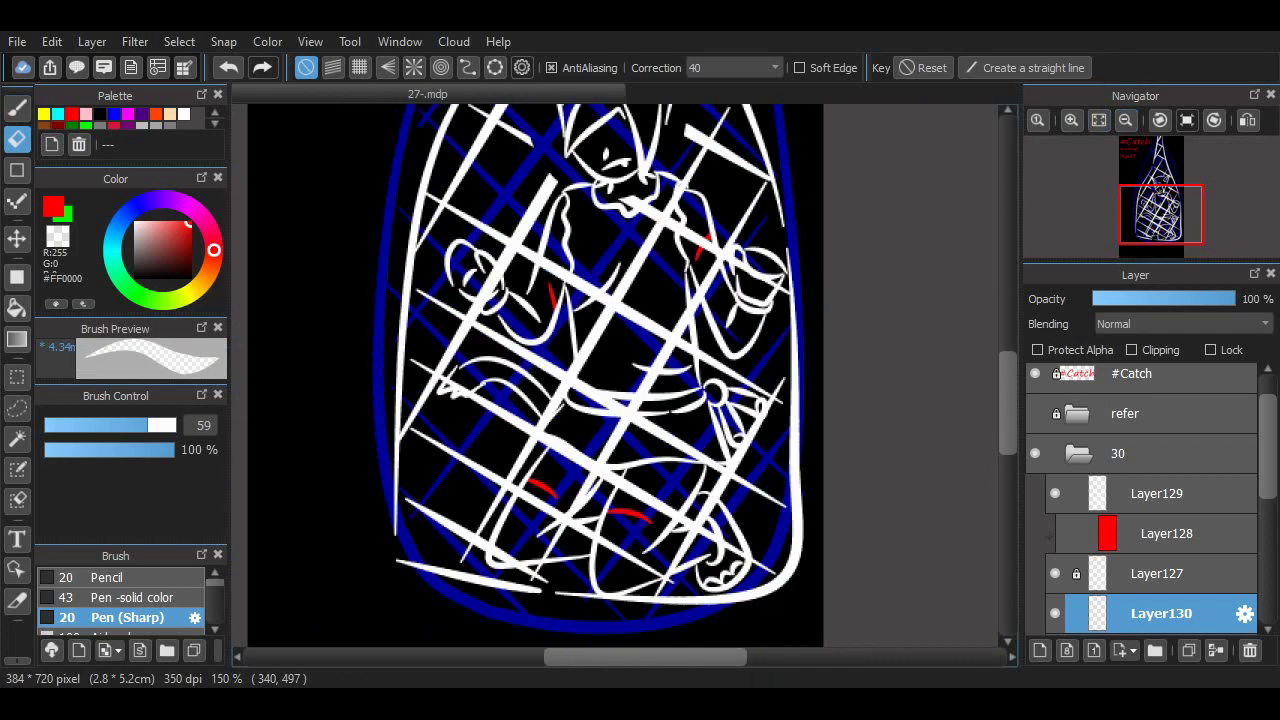
pyautogui.scroll(3, 620, 375)
pyautogui.scroll(-3, 620, 375)
pyautogui.scroll(3, 620, 375)
pyautogui.scroll(-5, 535, 375)
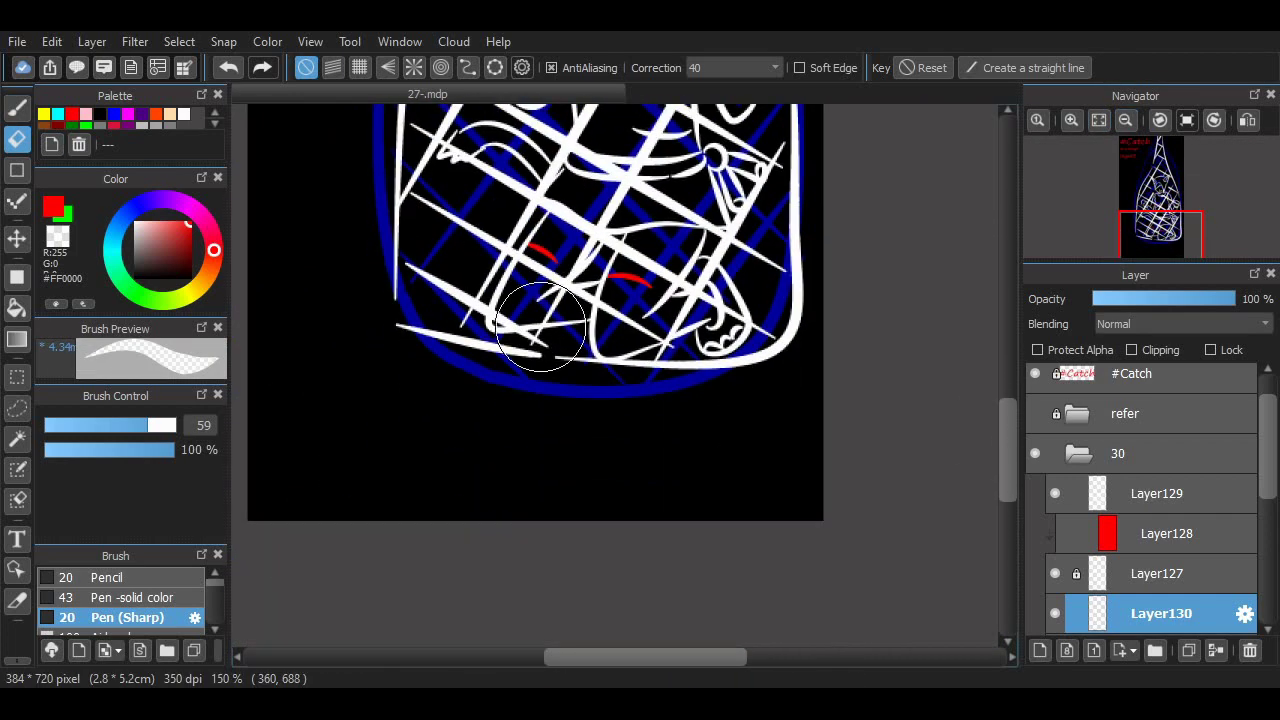
pyautogui.press('b')
pyautogui.hscroll(-2, 334, 541)
pyautogui.moveTo(357, 521); pyautogui.dragTo(458, 432)
pyautogui.moveTo(428, 405)
pyautogui.mouseDown()
pyautogui.moveTo(458, 433)
pyautogui.moveTo(515, 375)
pyautogui.mouseUp()
pyautogui.hotkey('ctrl', 'z')
pyautogui.moveTo(460, 435); pyautogui.dragTo(430, 405)
pyautogui.moveTo(625, 388); pyautogui.dragTo(585, 447)
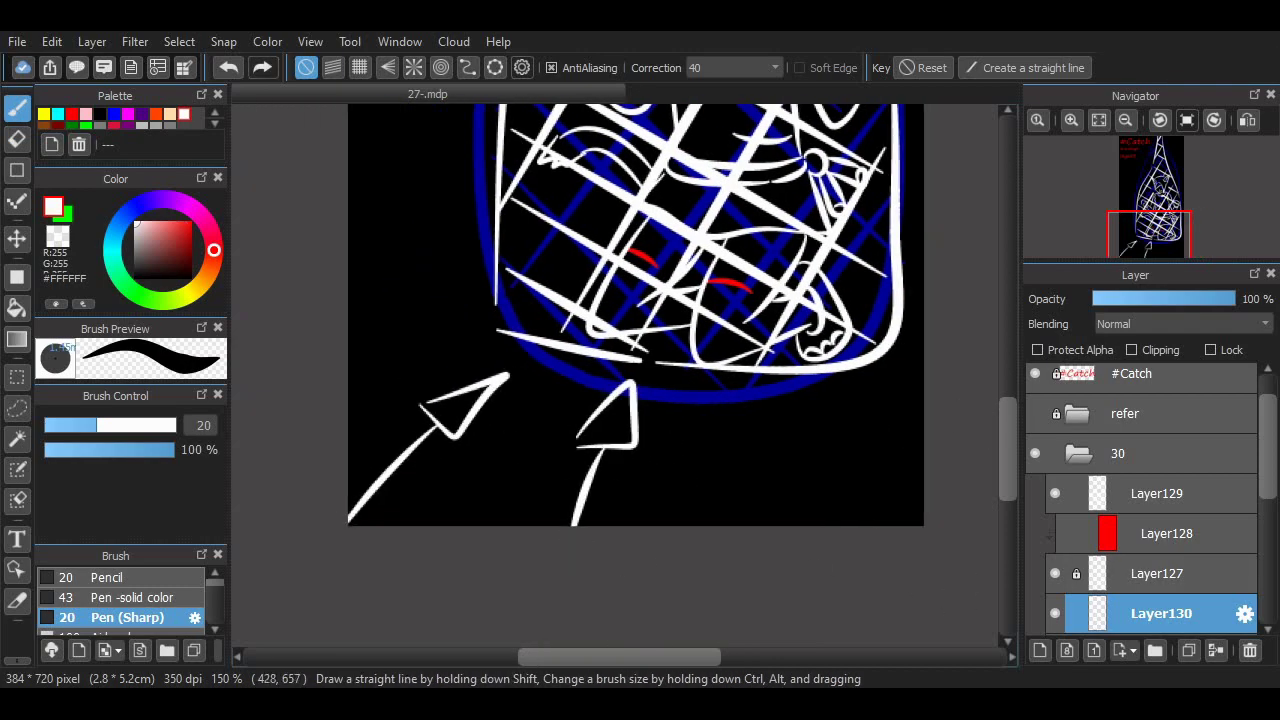
pyautogui.scroll(3, 585, 447)
pyautogui.hotkey('ctrl', 'z')
pyautogui.hotkey('ctrl', 'z')
pyautogui.hotkey('ctrl', 'z')
pyautogui.hotkey('ctrl', 'z')
pyautogui.scroll(-2, 583, 583)
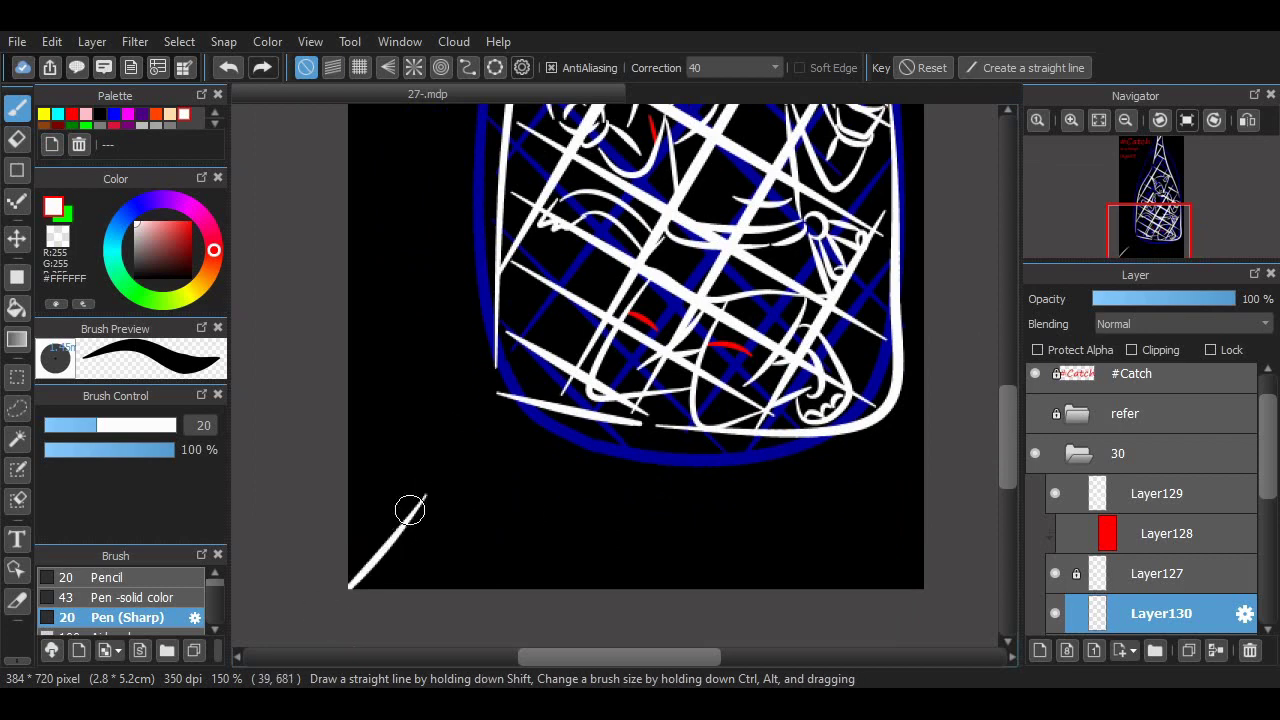
pyautogui.hotkey('ctrl', 'z')
# - Draw three white arrows rising from the canvas's lower edge and pointing at the net's base
pyautogui.moveTo(370, 588); pyautogui.dragTo(465, 490)
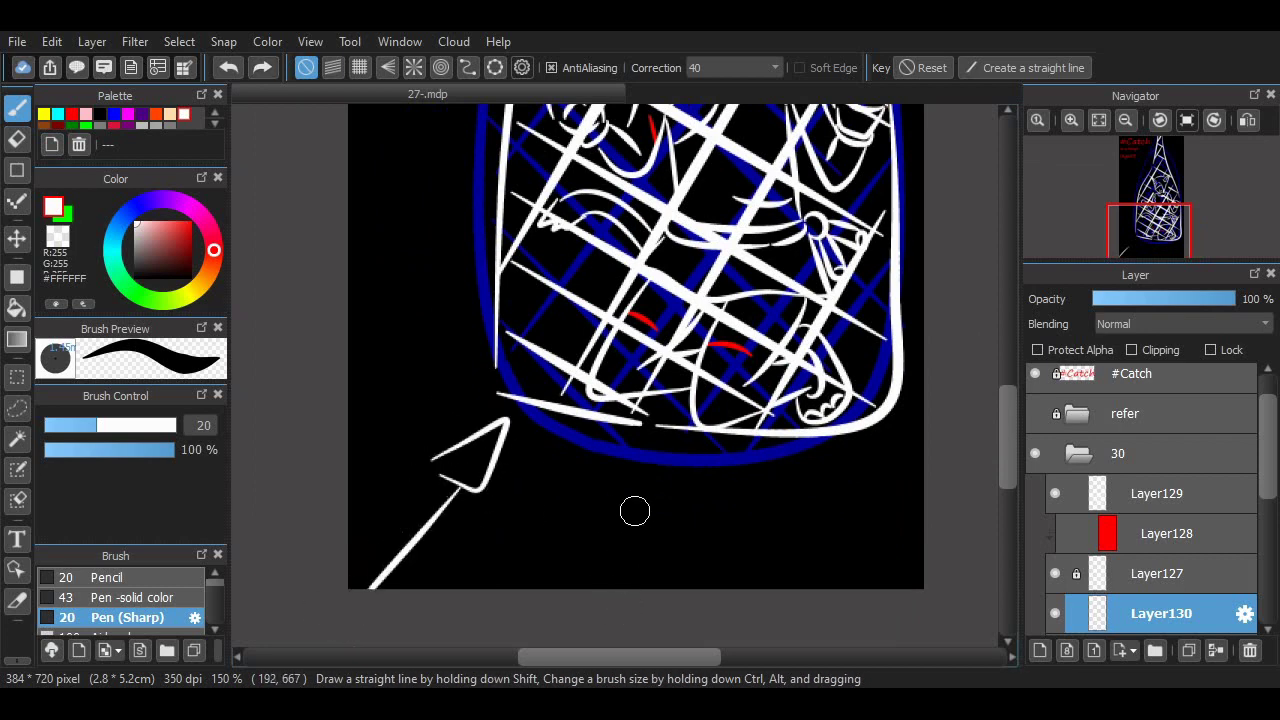
pyautogui.moveTo(633, 459); pyautogui.dragTo(612, 510)
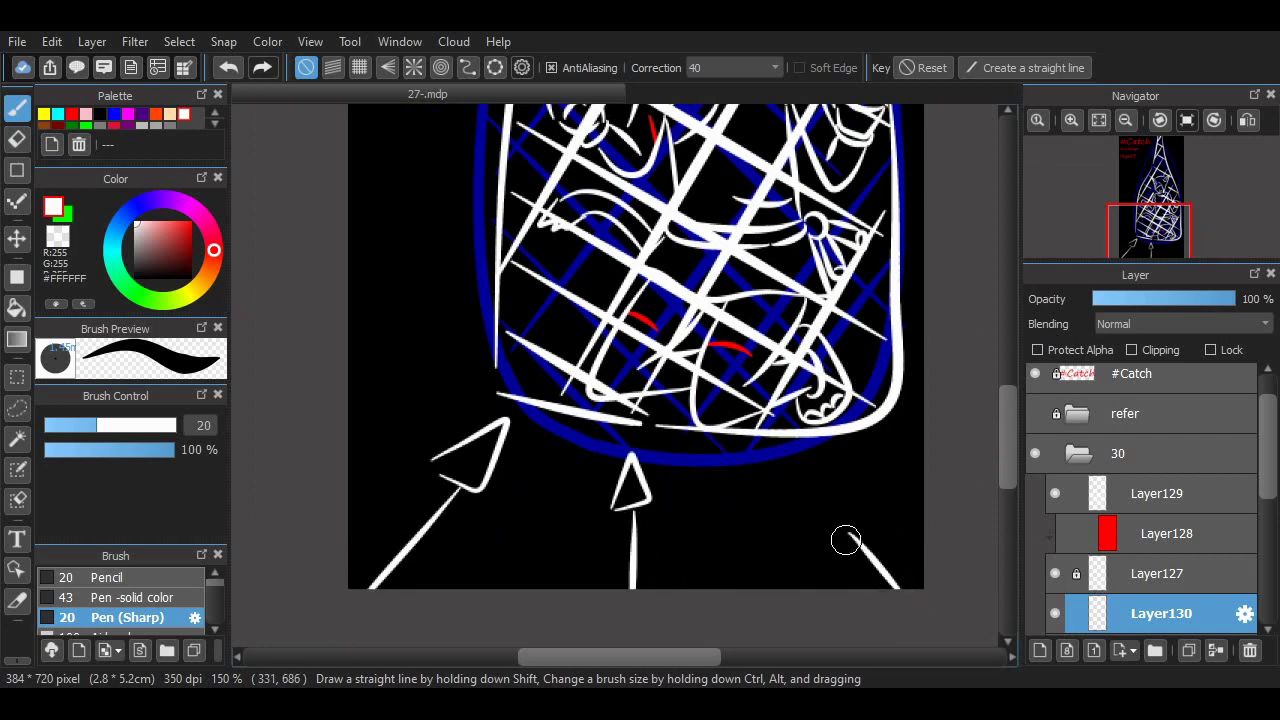
pyautogui.hotkey('ctrl', 'z')
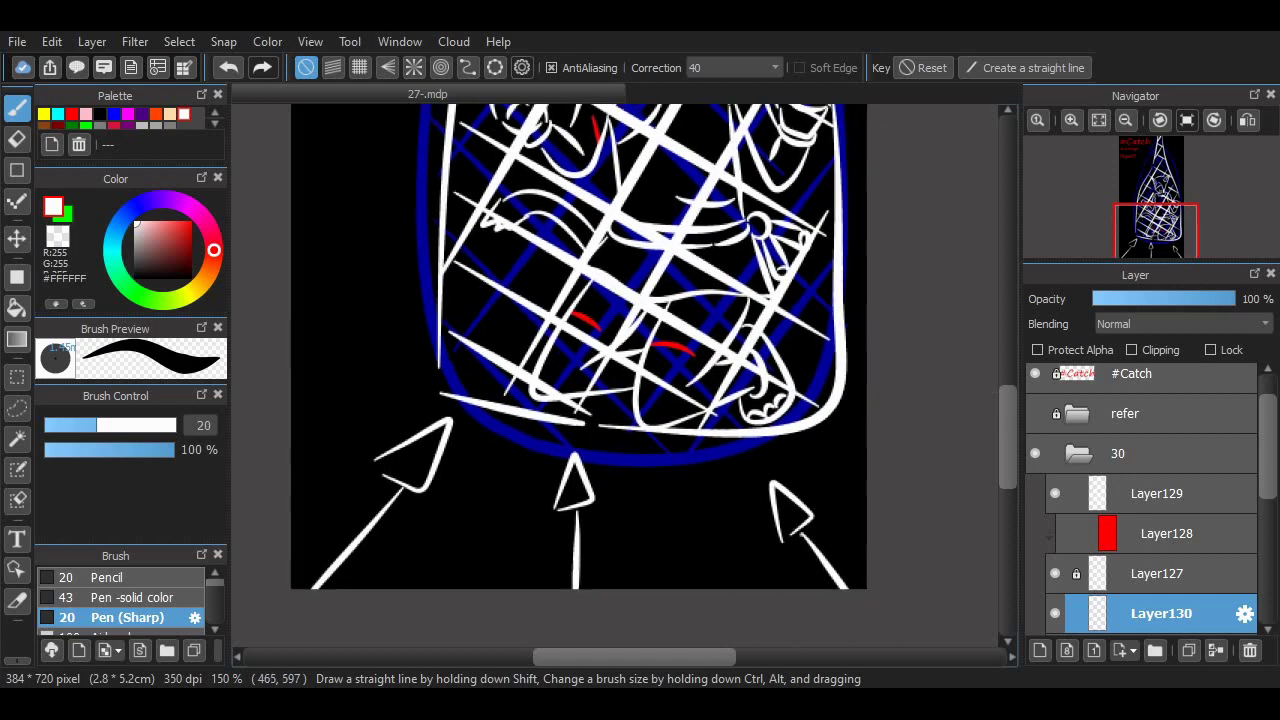
# - Hide the blue net sketch on Layer125 and collapse layer folder 30
pyautogui.scroll(5, 738, 600)
pyautogui.scroll(-3, 1150, 500)
pyautogui.click(1055, 529)
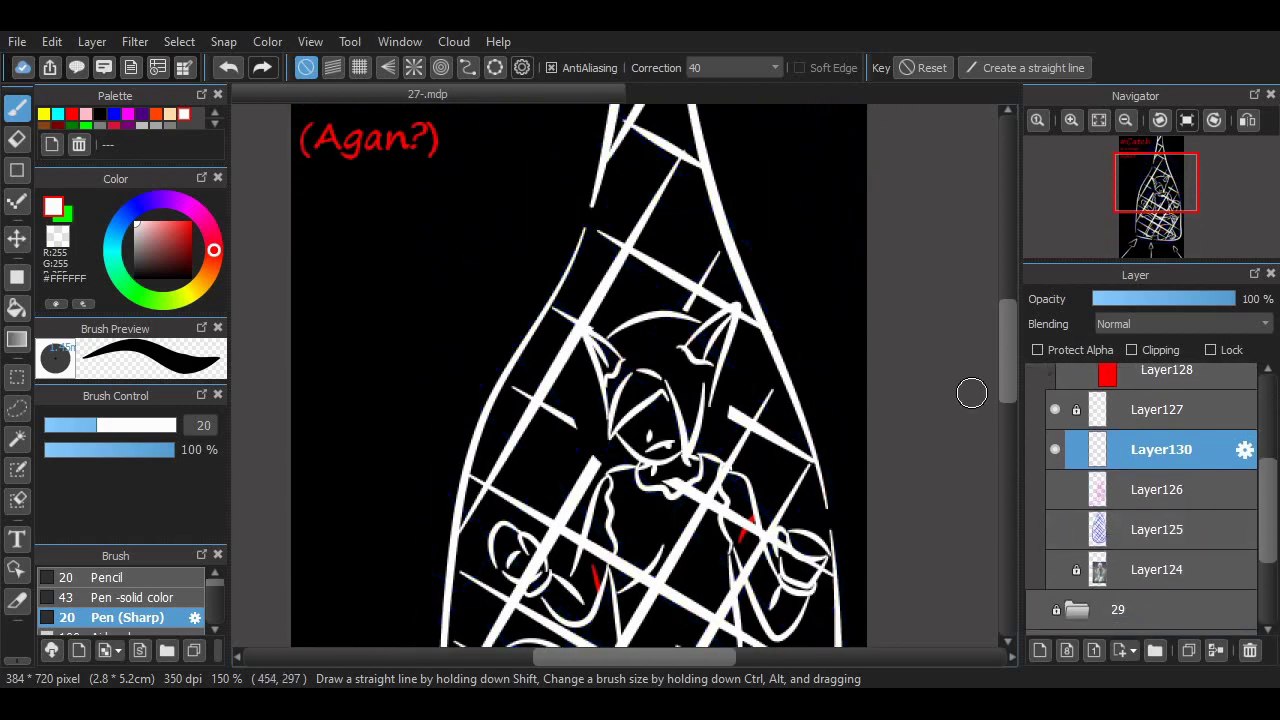
pyautogui.scroll(-10, 971, 391)
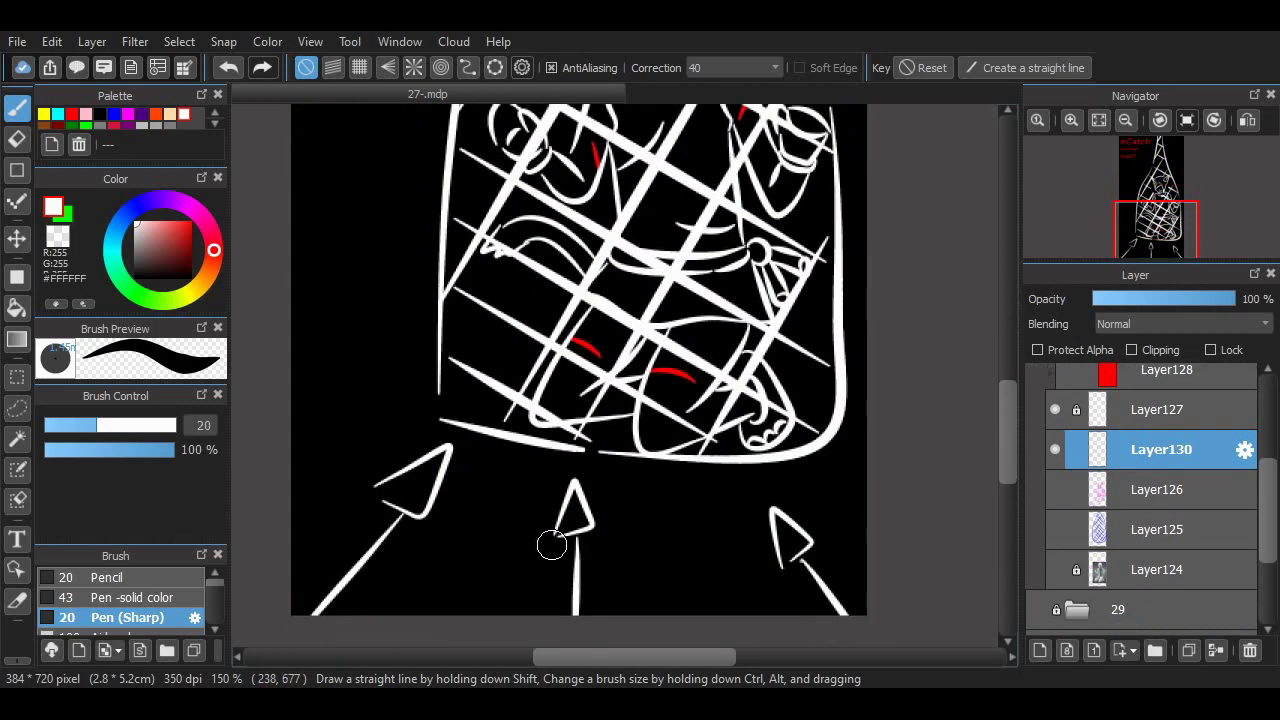
pyautogui.scroll(10, 960, 420)
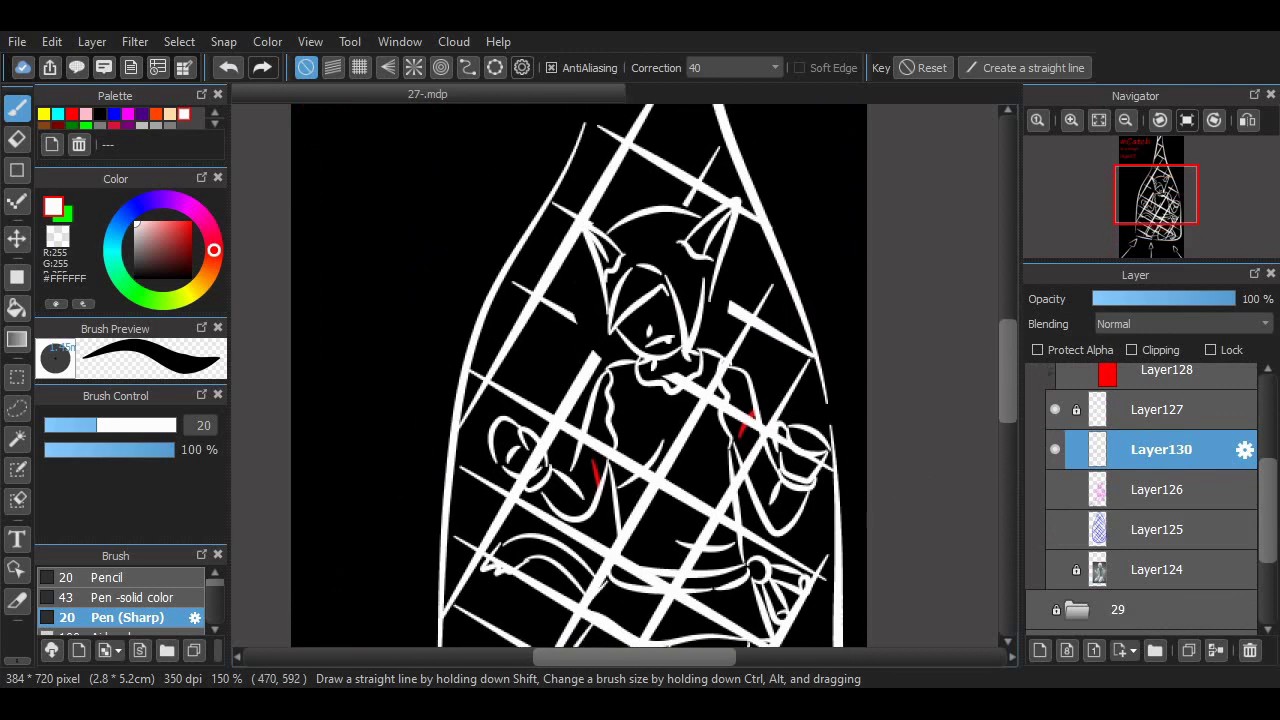
pyautogui.hotkey('ctrl', '-')
pyautogui.hotkey('ctrl', '-')
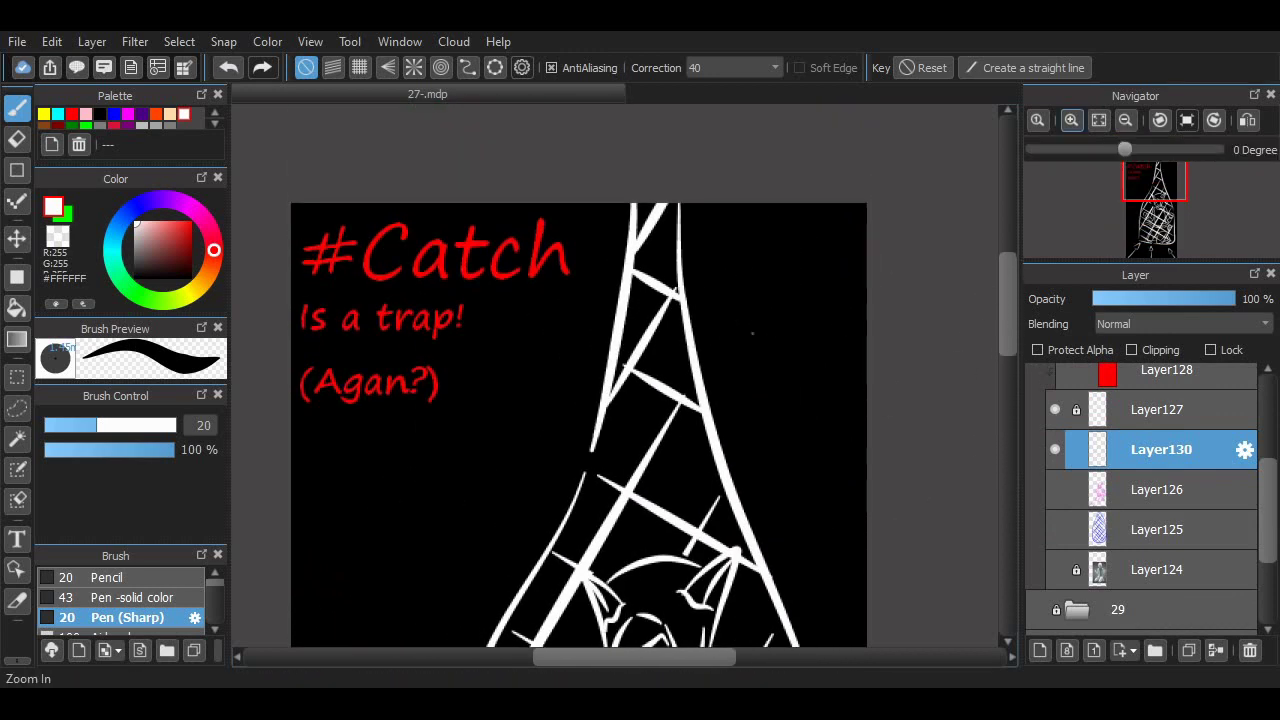
pyautogui.hotkey('ctrl', '+')
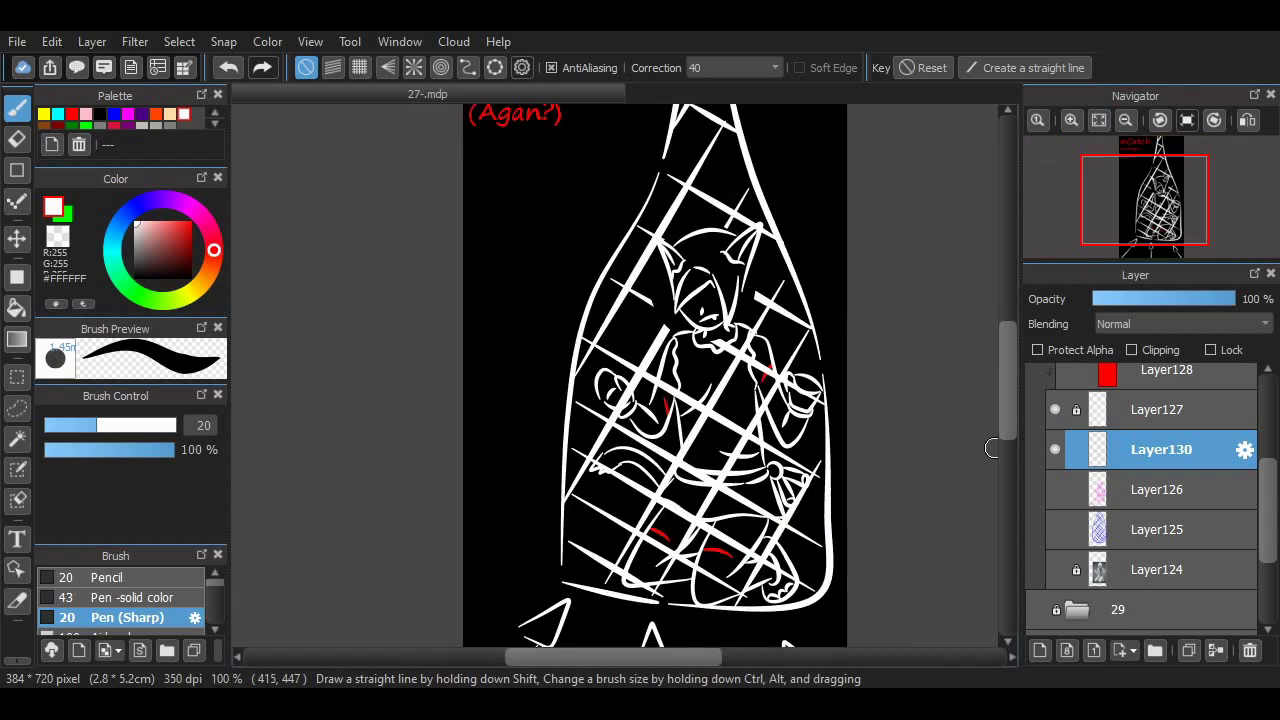
pyautogui.hotkey('ctrl', '-')
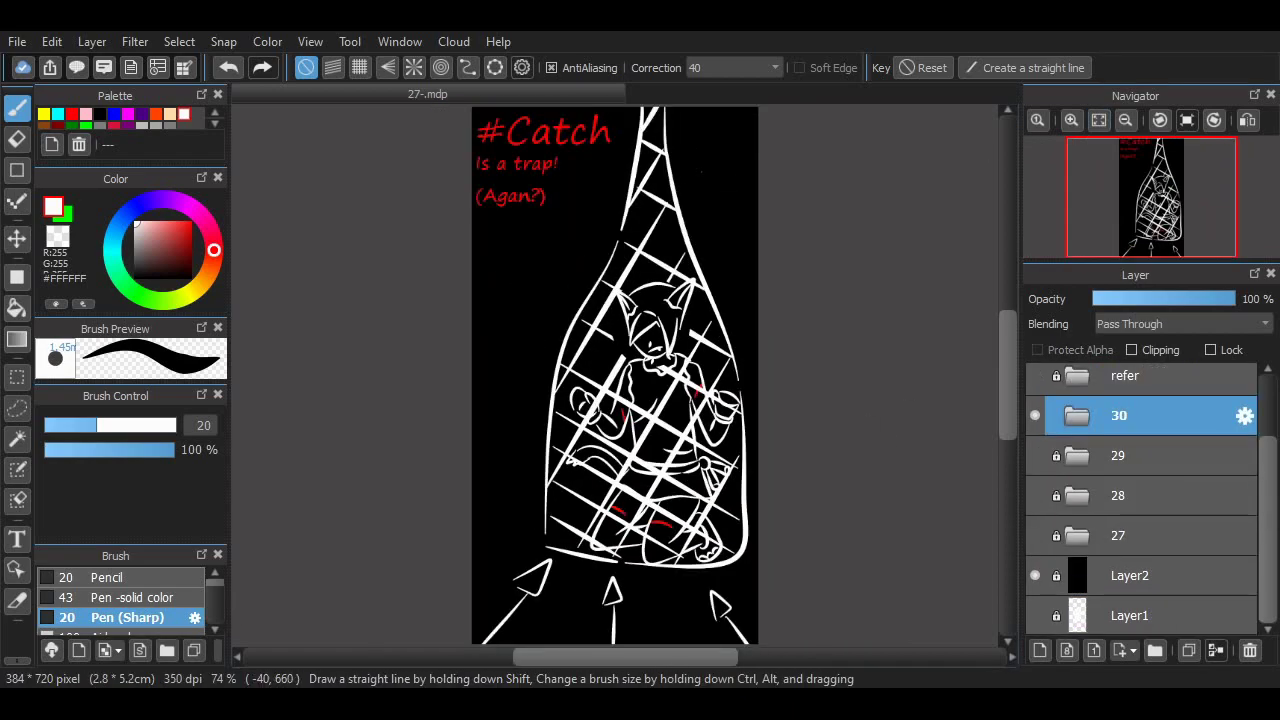